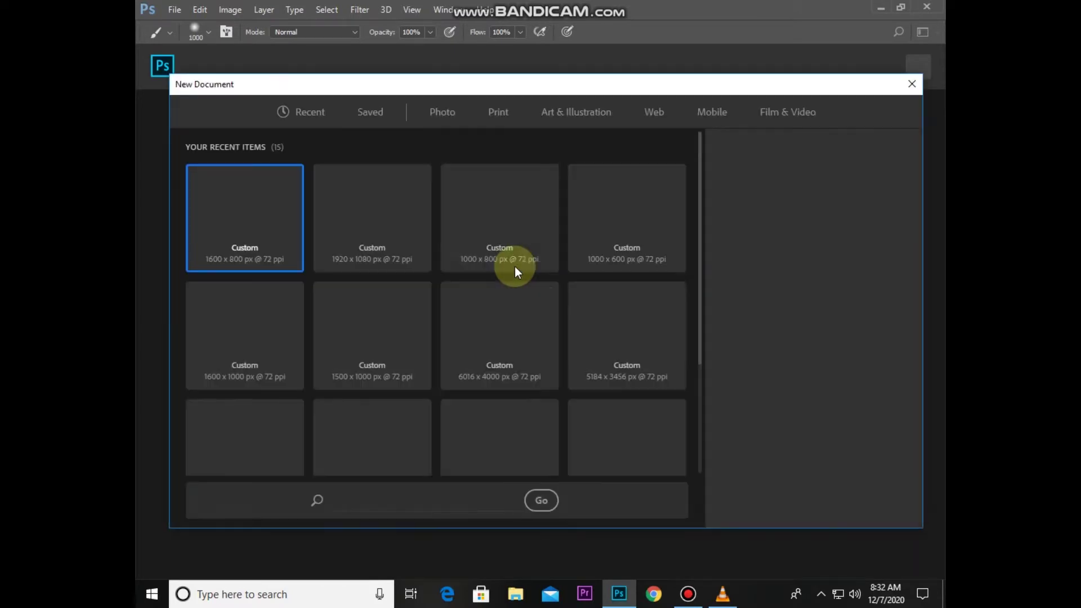
Create a new 1600 × 800 px white document from the recent preset
{"action": "left_click", "coordinate": [752, 216]}
{"action": "left_click", "coordinate": [732, 259]}
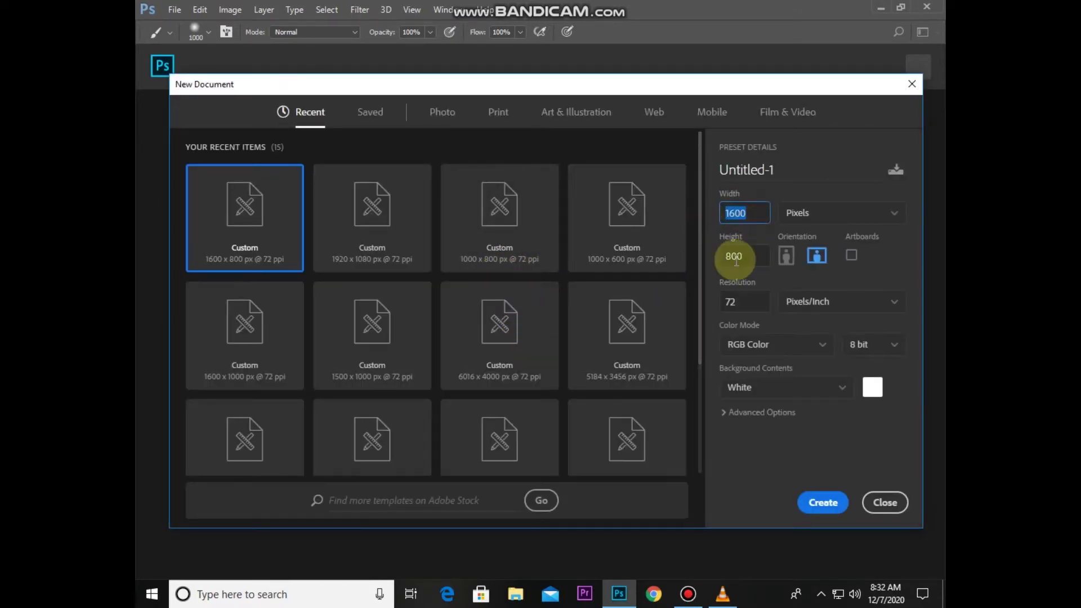
{"action": "left_click", "coordinate": [827, 499]}
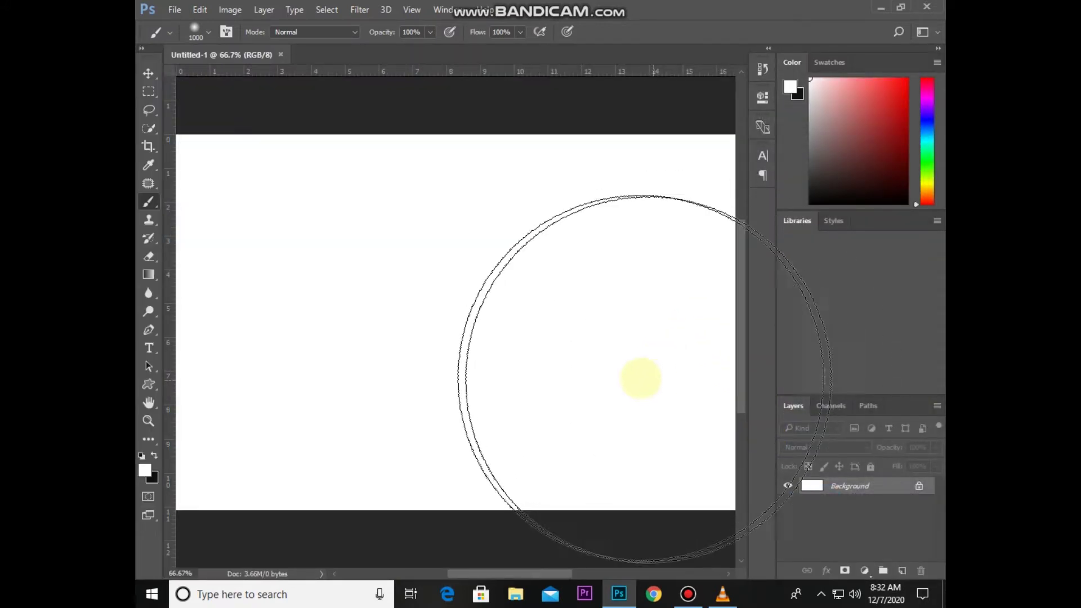
Fit the canvas on screen and set the foreground colour to black
{"action": "key", "text": "ctrl+0"}
{"action": "left_click", "coordinate": [571, 355]}
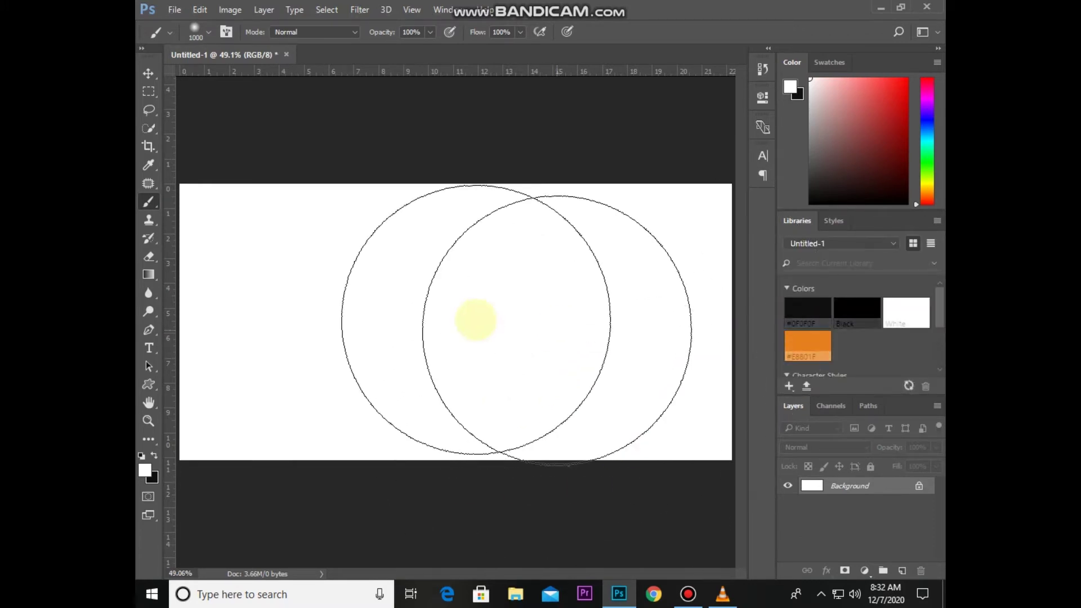
{"action": "left_click", "coordinate": [146, 473]}
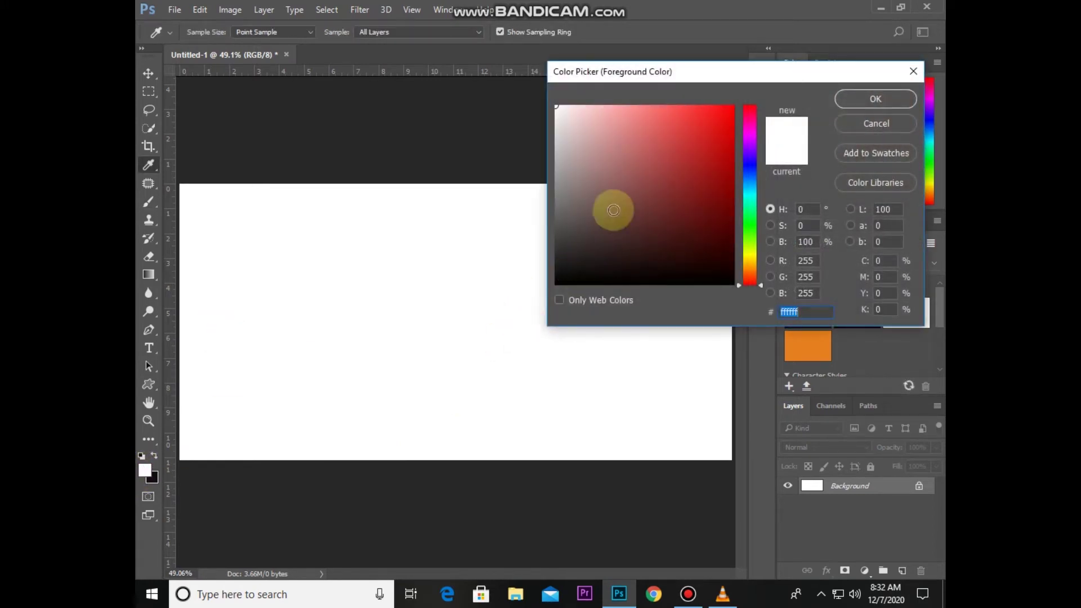
{"action": "left_click", "coordinate": [711, 268]}
{"action": "left_click", "coordinate": [885, 99]}
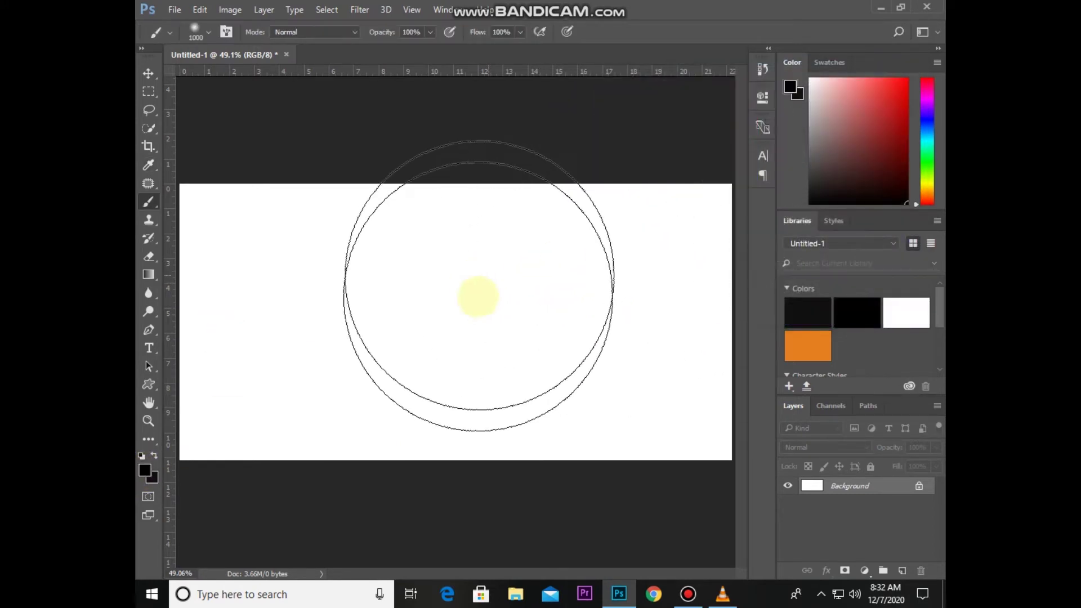
Fill the Background layer with black using Alt+Backspace
{"action": "key", "text": "v"}
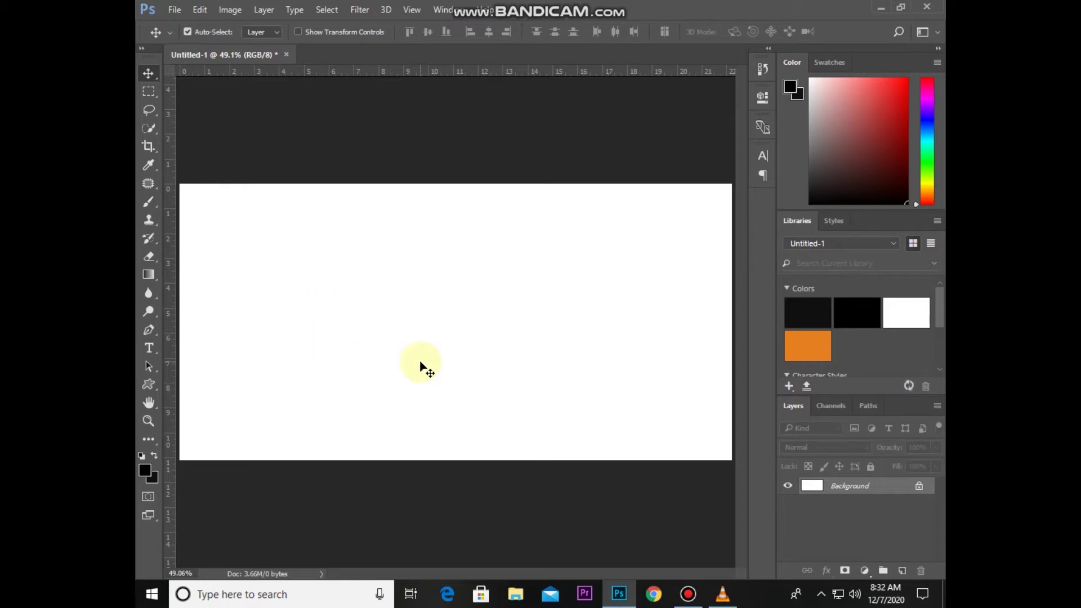
{"action": "key", "text": "alt+BackSpace"}
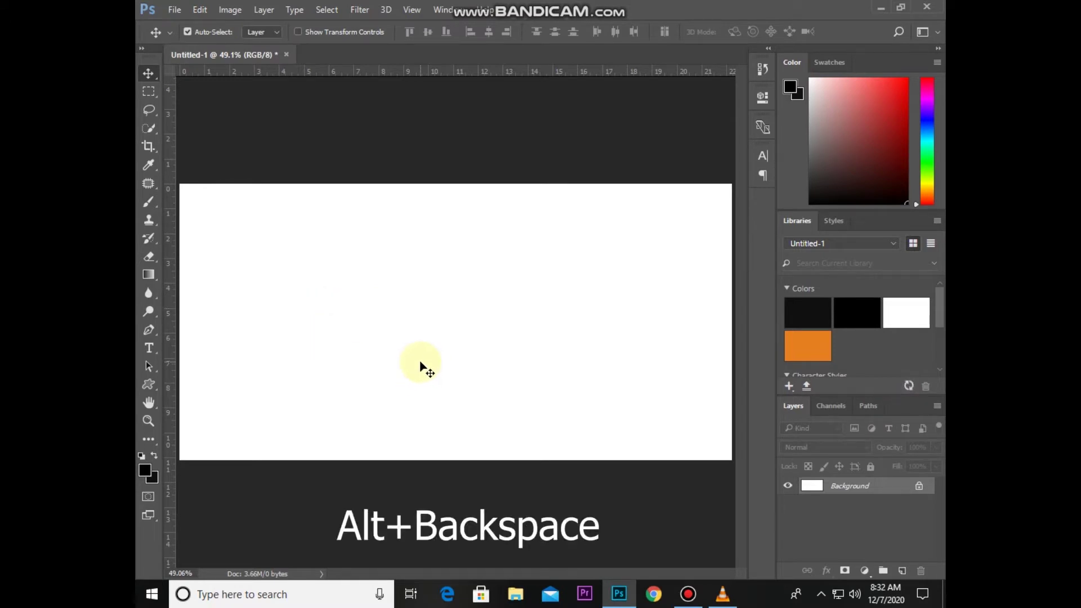
{"action": "key", "text": "alt+BackSpace"}
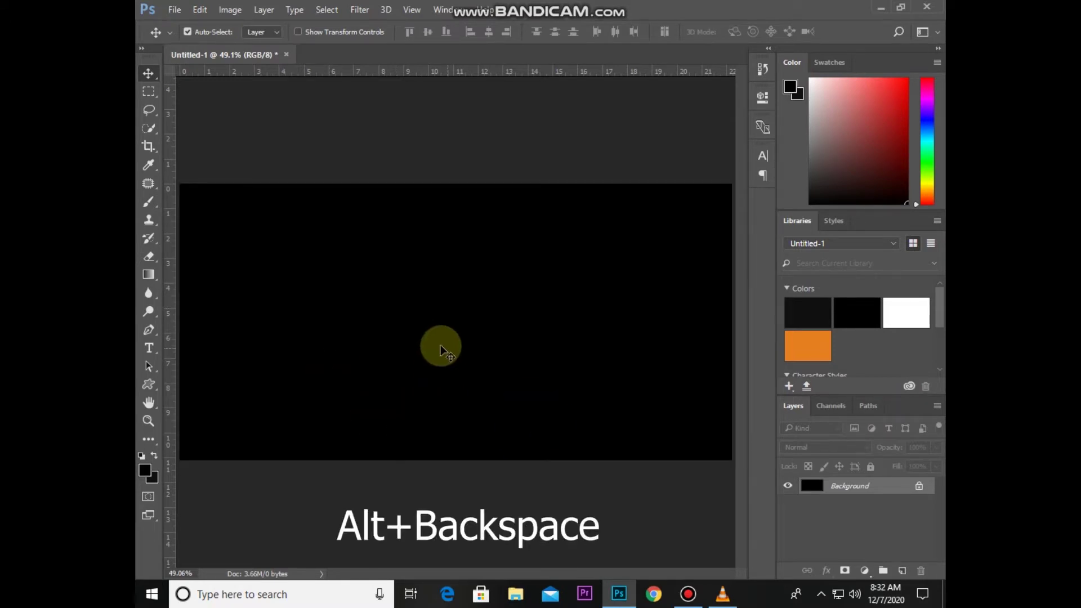
{"action": "left_click", "coordinate": [147, 347]}
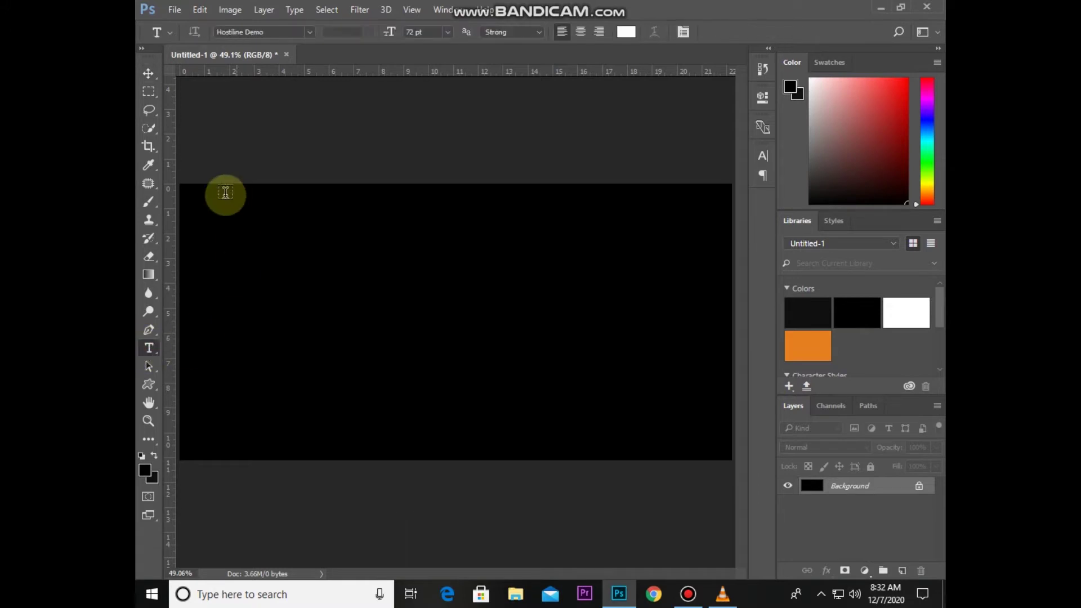
Set the type options to MingLiU-ExtB, 72 pt, Strong smoothing and white colour
{"action": "left_click", "coordinate": [308, 33]}
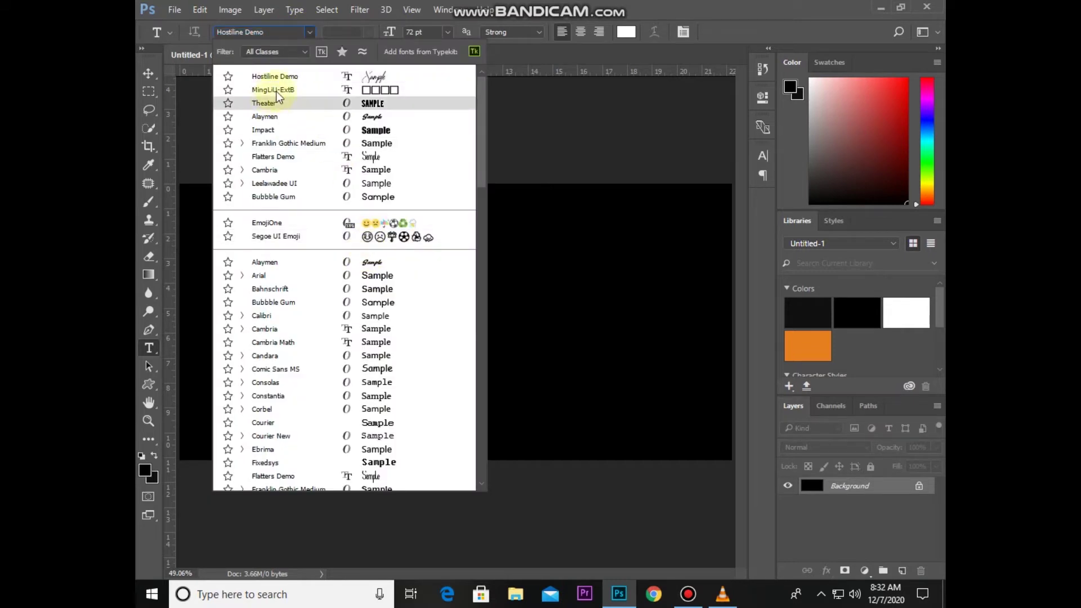
{"action": "left_click", "coordinate": [276, 90]}
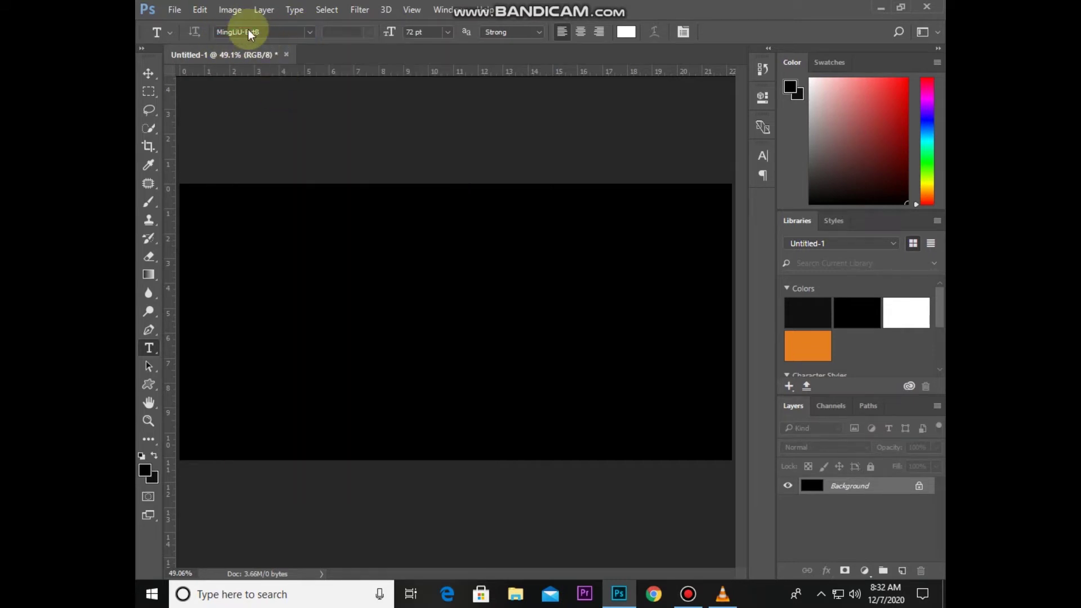
{"action": "left_click", "coordinate": [447, 32]}
{"action": "left_click", "coordinate": [462, 285]}
{"action": "left_click", "coordinate": [532, 31]}
{"action": "left_click", "coordinate": [525, 65]}
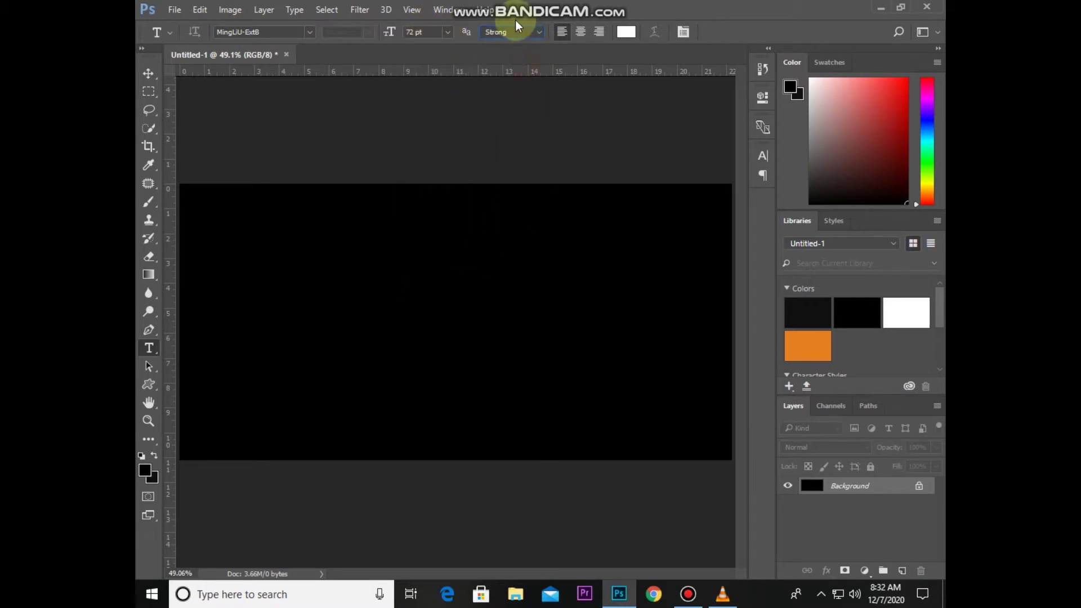
{"action": "left_click", "coordinate": [626, 33]}
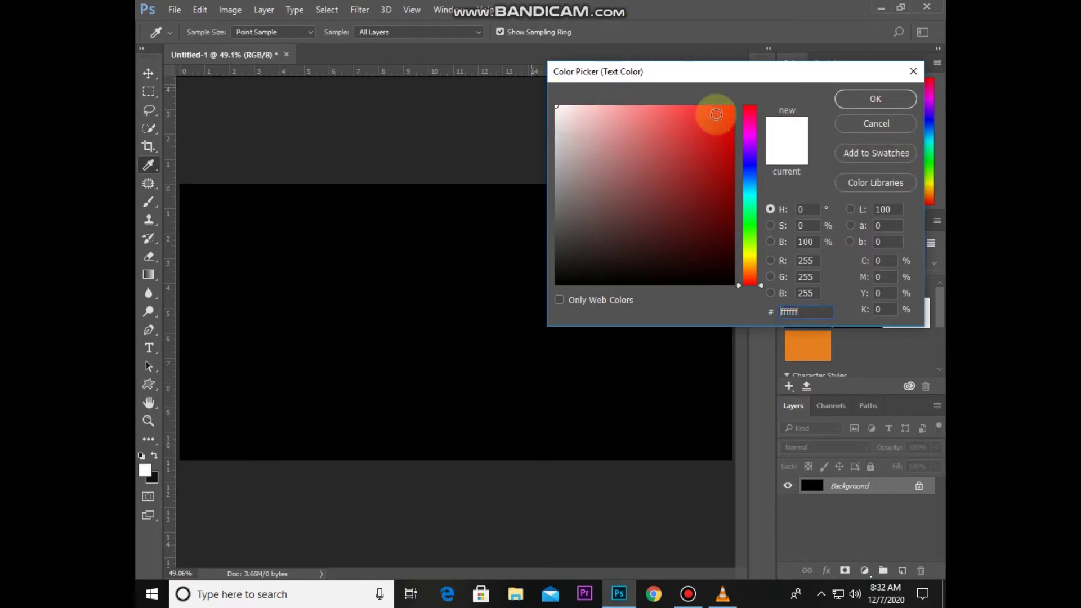
{"action": "left_click", "coordinate": [872, 100]}
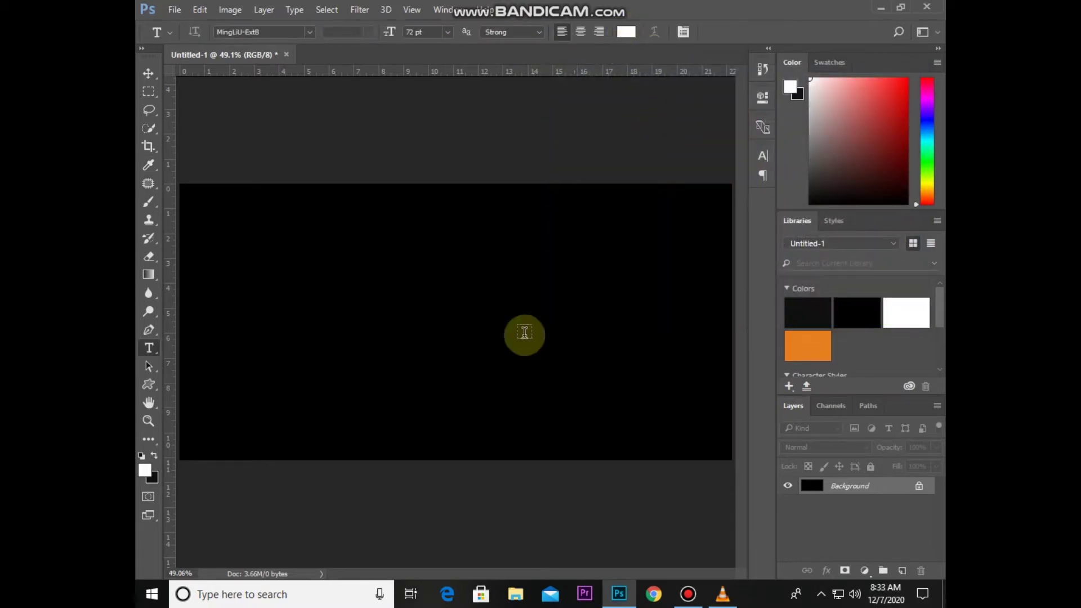
Type 'SARAH' near the canvas centre and commit it
{"action": "left_click", "coordinate": [351, 319]}
{"action": "type", "text": "S"}
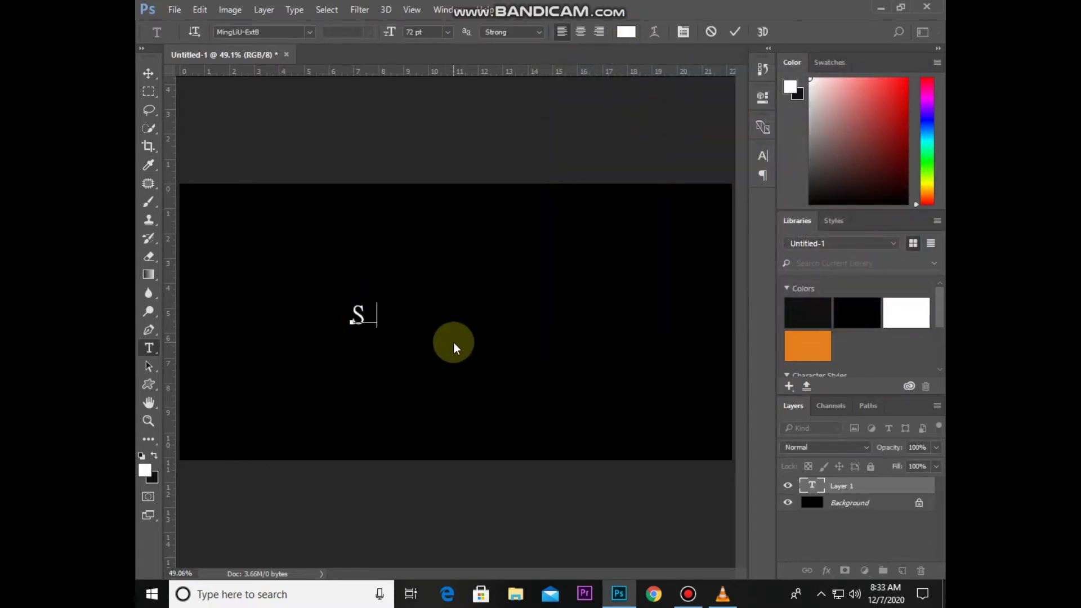
{"action": "type", "text": "ARAH"}
{"action": "left_click", "coordinate": [738, 32]}
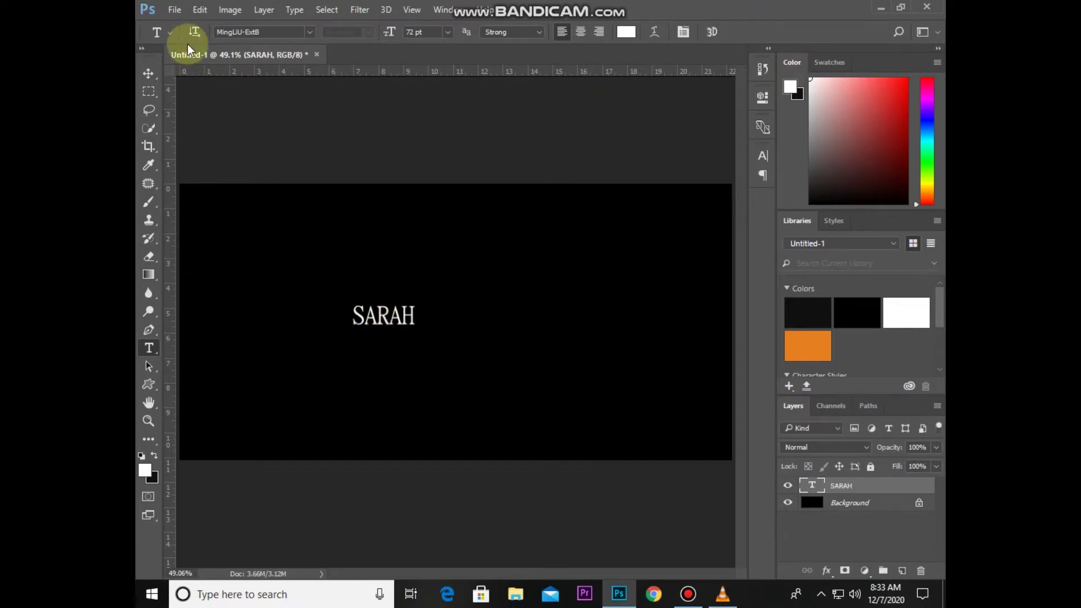
Free Transform SARAH to about 495% and drag it to the canvas centre
{"action": "left_click", "coordinate": [200, 10]}
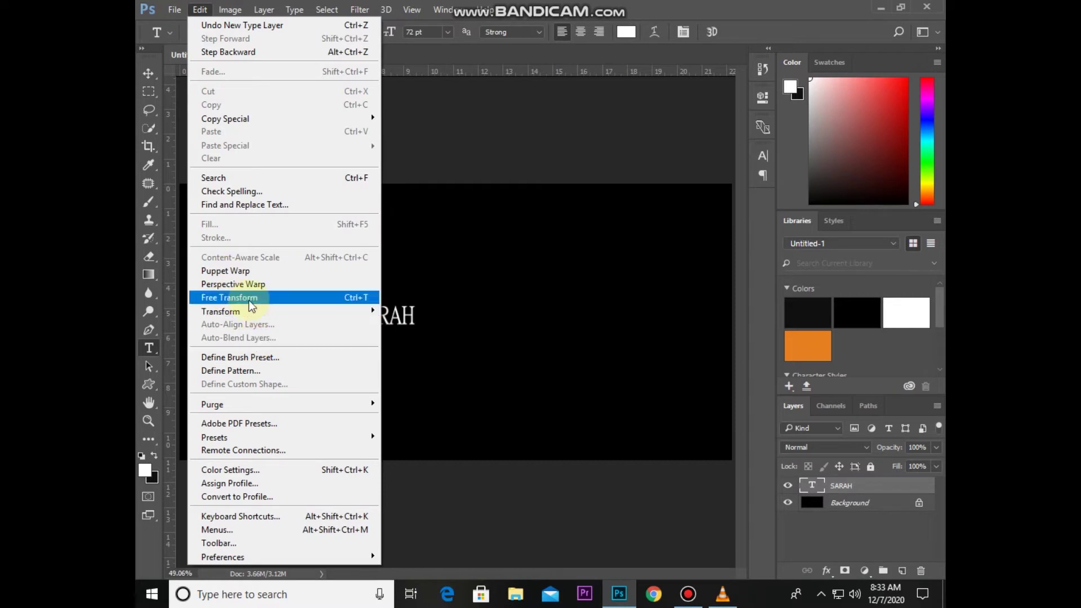
{"action": "left_click", "coordinate": [248, 299]}
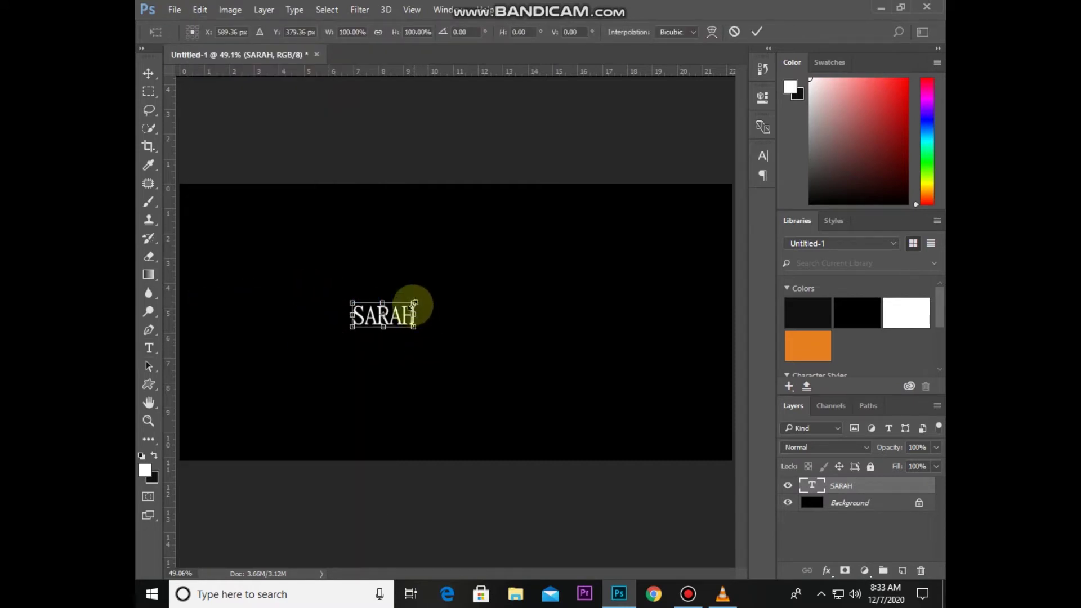
{"action": "left_click_drag", "start_coordinate": [414, 302], "coordinate": [538, 263]}
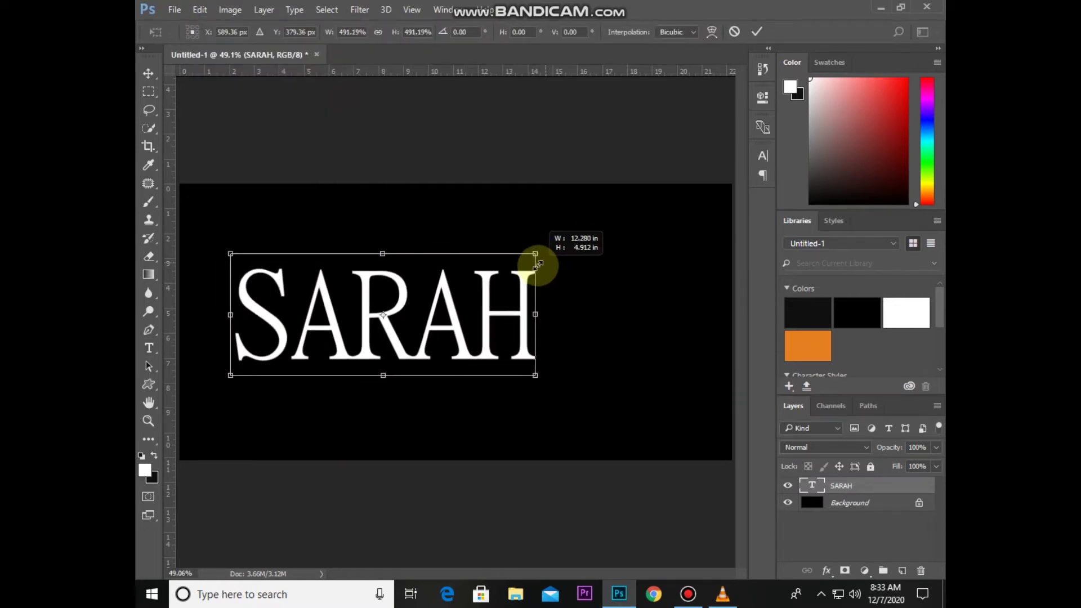
{"action": "left_click_drag", "start_coordinate": [538, 263], "coordinate": [537, 254]}
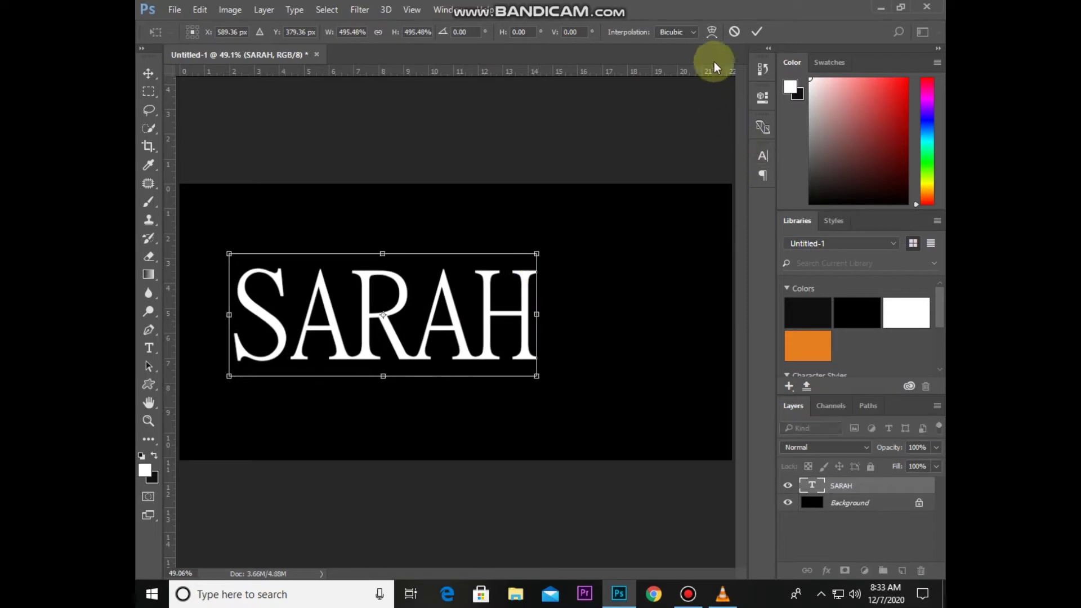
{"action": "left_click", "coordinate": [757, 31]}
{"action": "left_click_drag", "start_coordinate": [392, 323], "coordinate": [449, 315]}
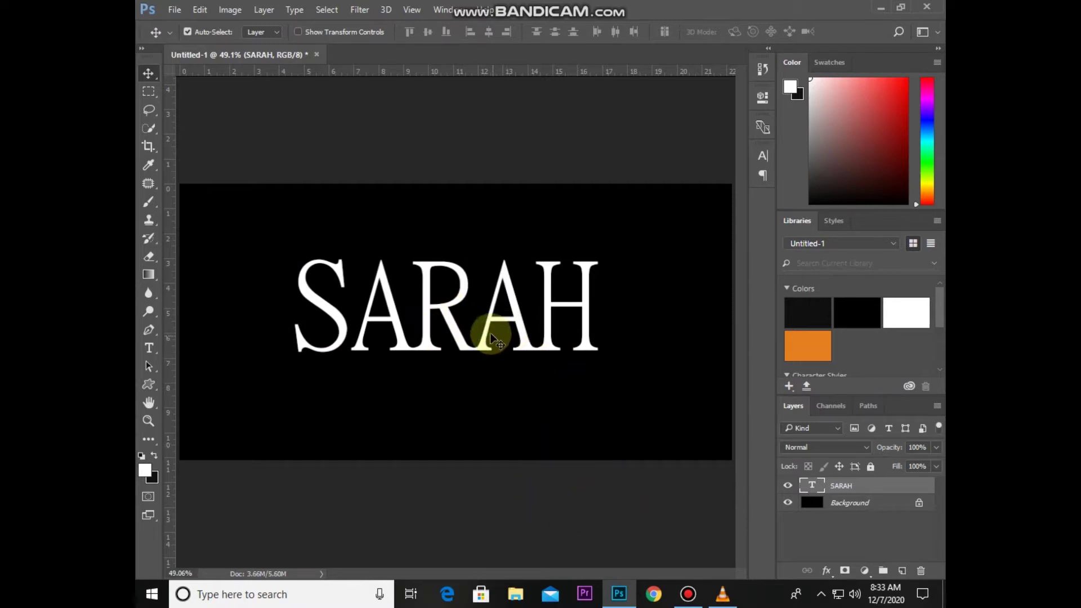
Duplicate the SARAH layer and add a Bevel & Emboss effect to the copy
{"action": "right_click", "coordinate": [863, 486]}
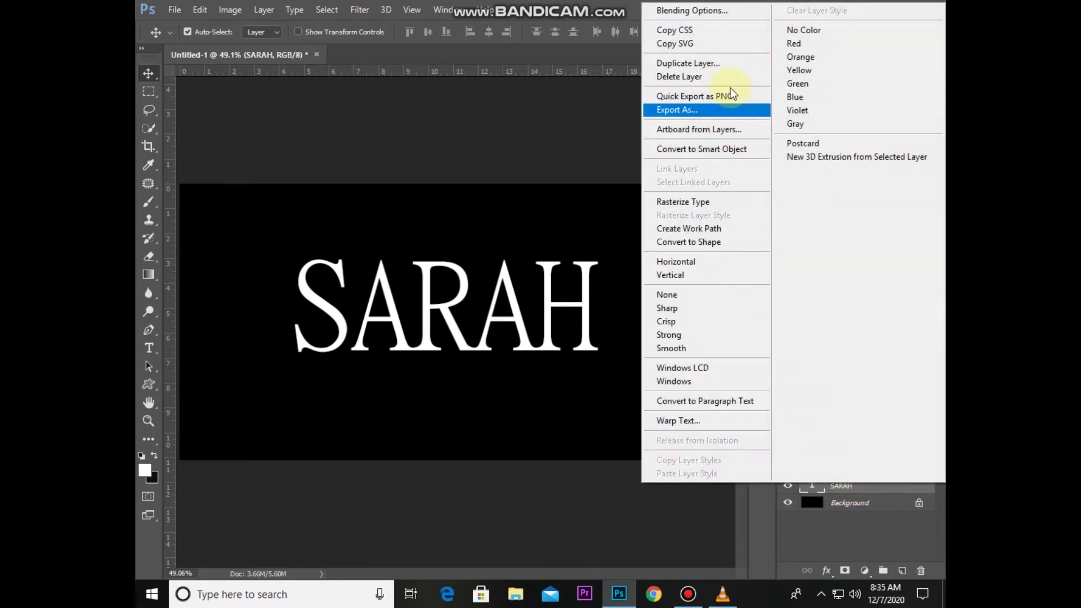
{"action": "left_click", "coordinate": [723, 63]}
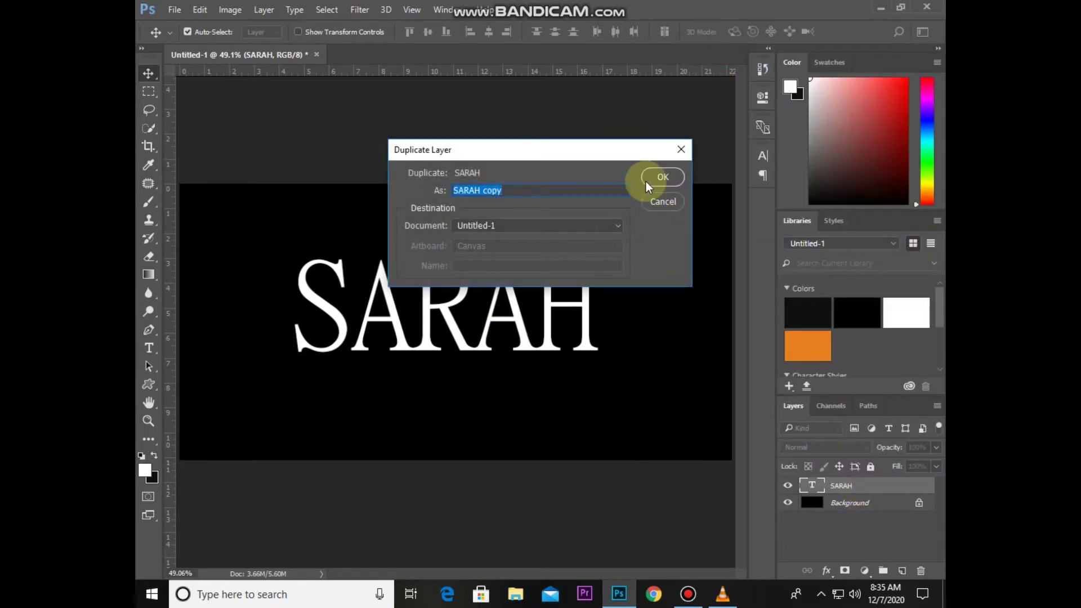
{"action": "left_click", "coordinate": [652, 176]}
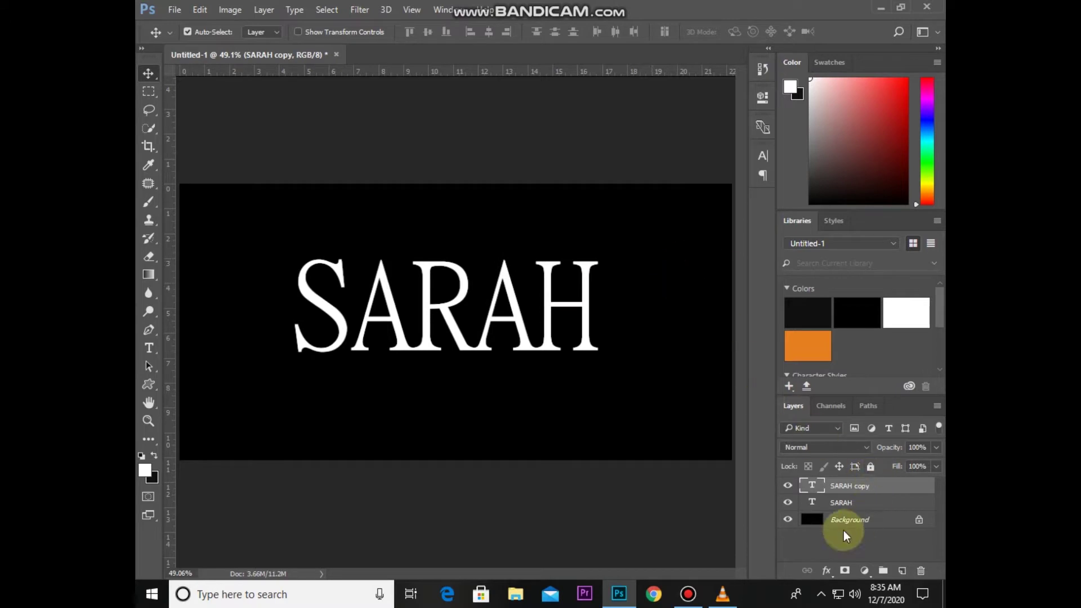
{"action": "left_click", "coordinate": [828, 570]}
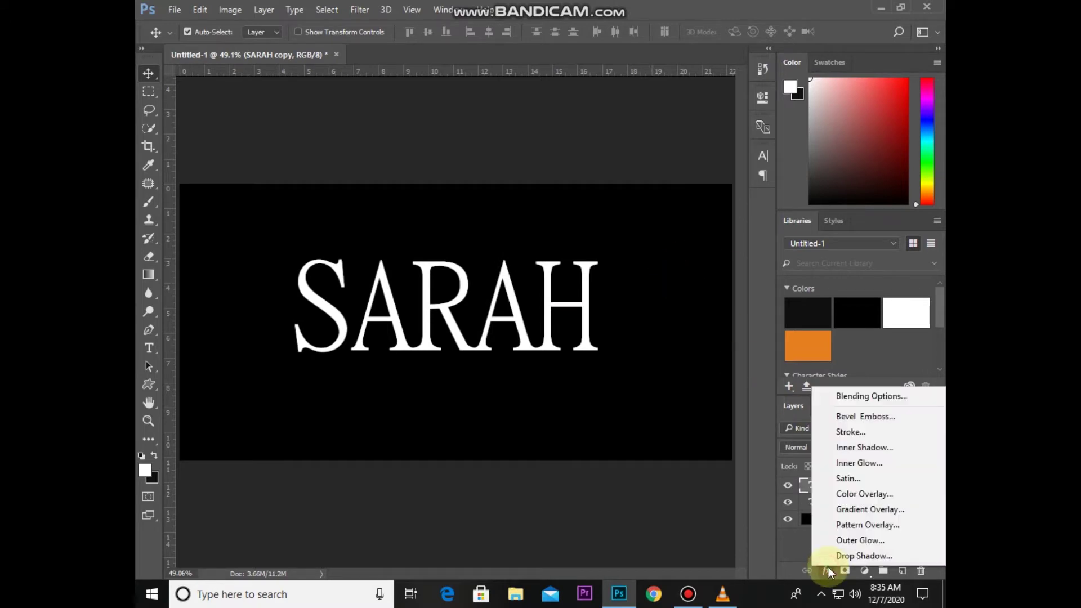
{"action": "left_click", "coordinate": [840, 417]}
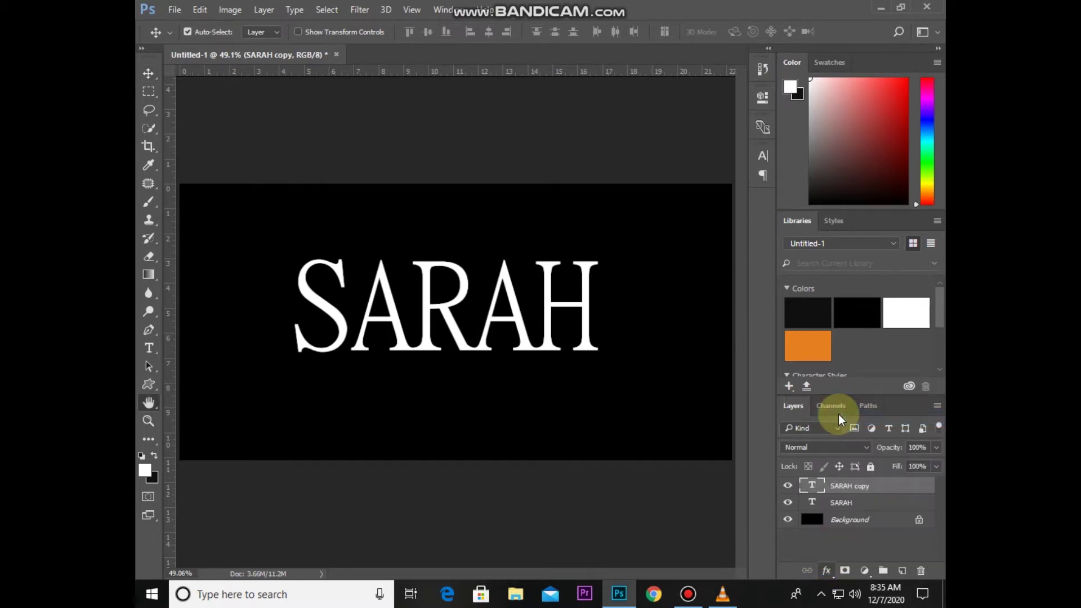
{"action": "left_click_drag", "start_coordinate": [582, 91], "coordinate": [768, 27]}
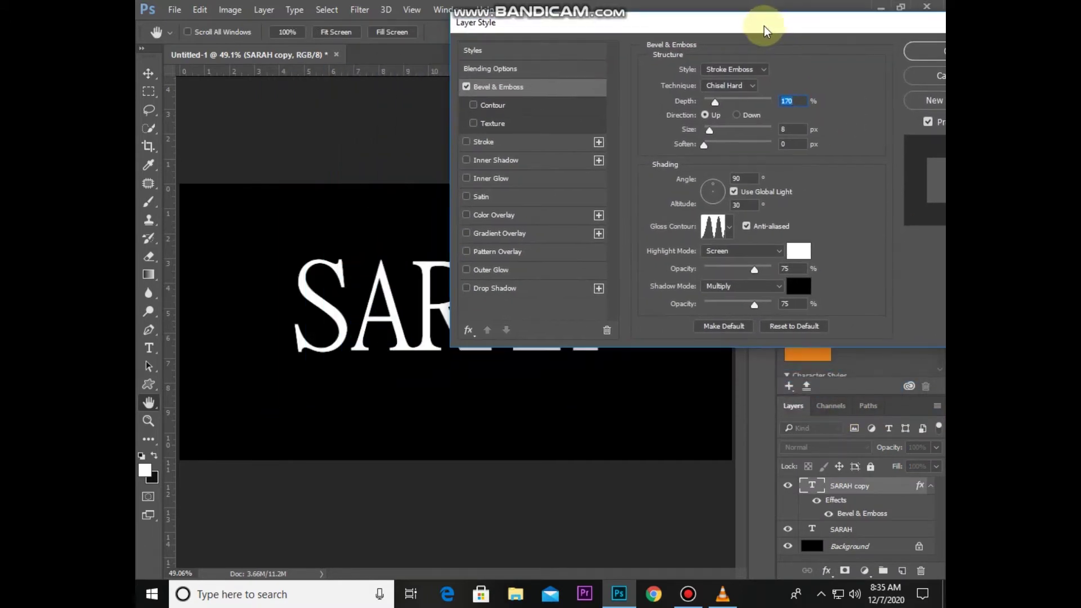
Set the bevel to Inner Bevel, Chisel Hard technique, depth 165%
{"action": "left_click", "coordinate": [695, 147]}
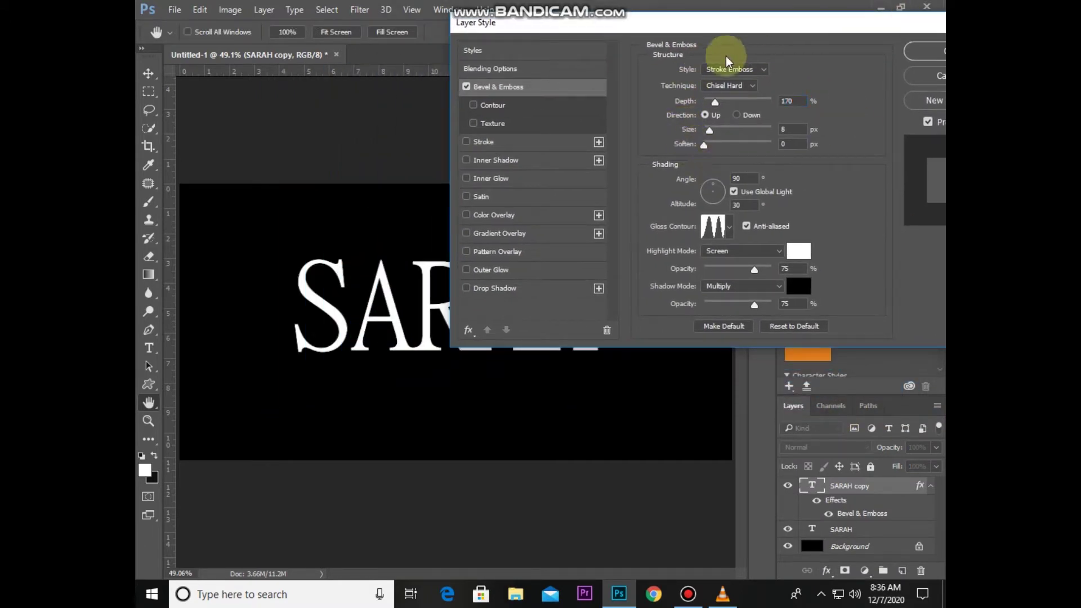
{"action": "left_click", "coordinate": [736, 68]}
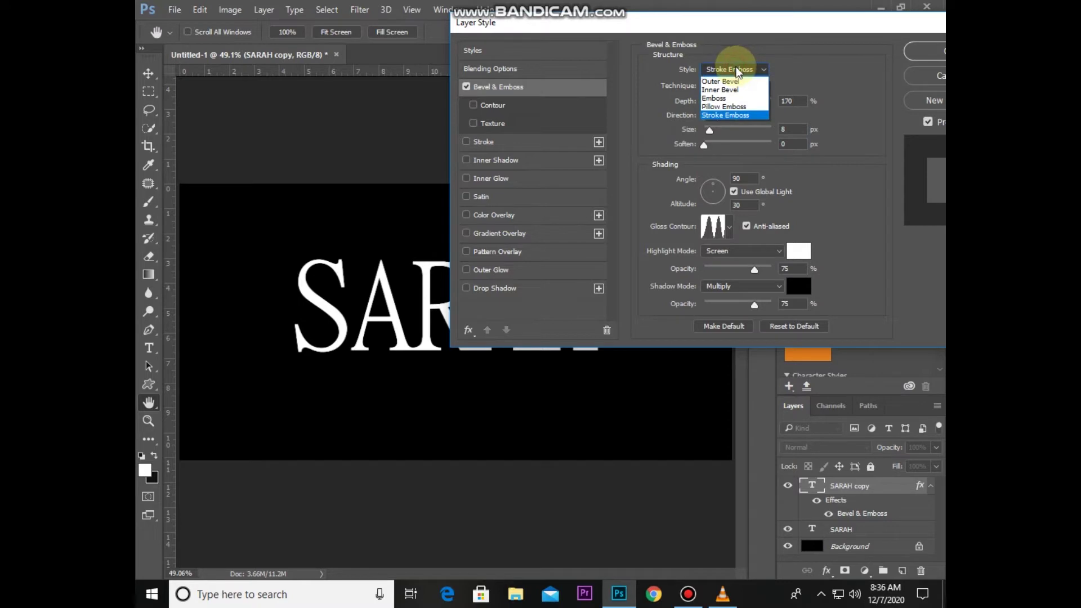
{"action": "left_click", "coordinate": [739, 90]}
{"action": "left_click", "coordinate": [744, 86]}
{"action": "left_click", "coordinate": [738, 88]}
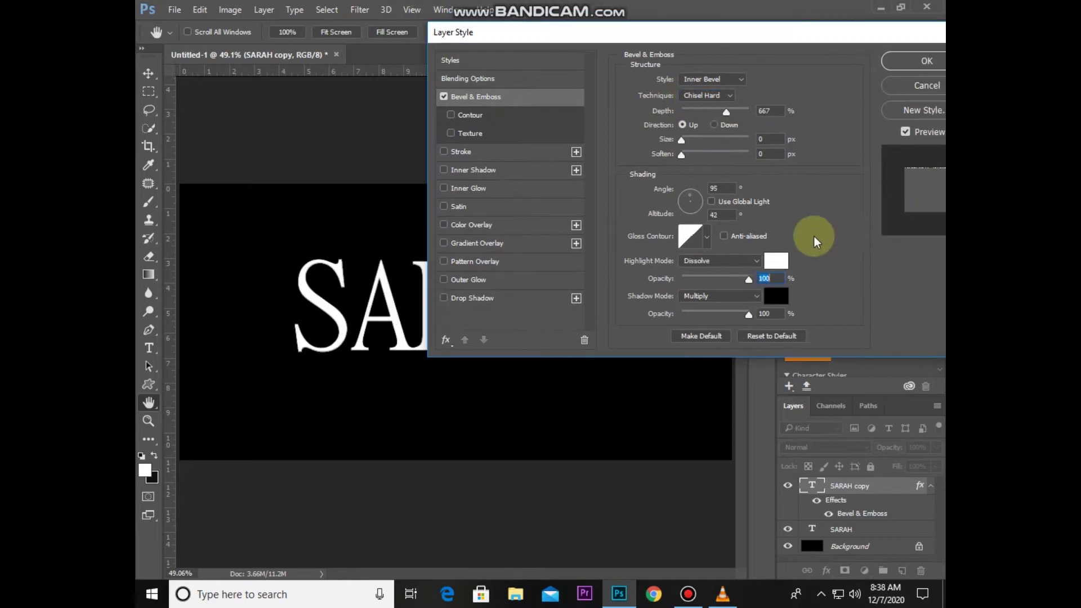
{"action": "left_click_drag", "start_coordinate": [726, 111], "coordinate": [674, 113]}
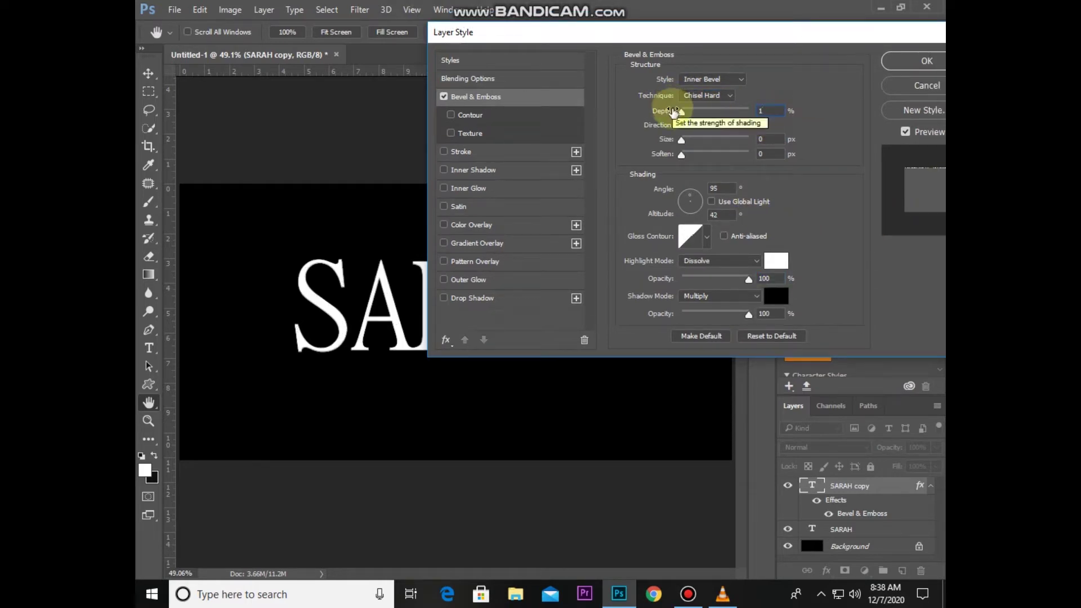
{"action": "left_click_drag", "start_coordinate": [674, 113], "coordinate": [685, 112]}
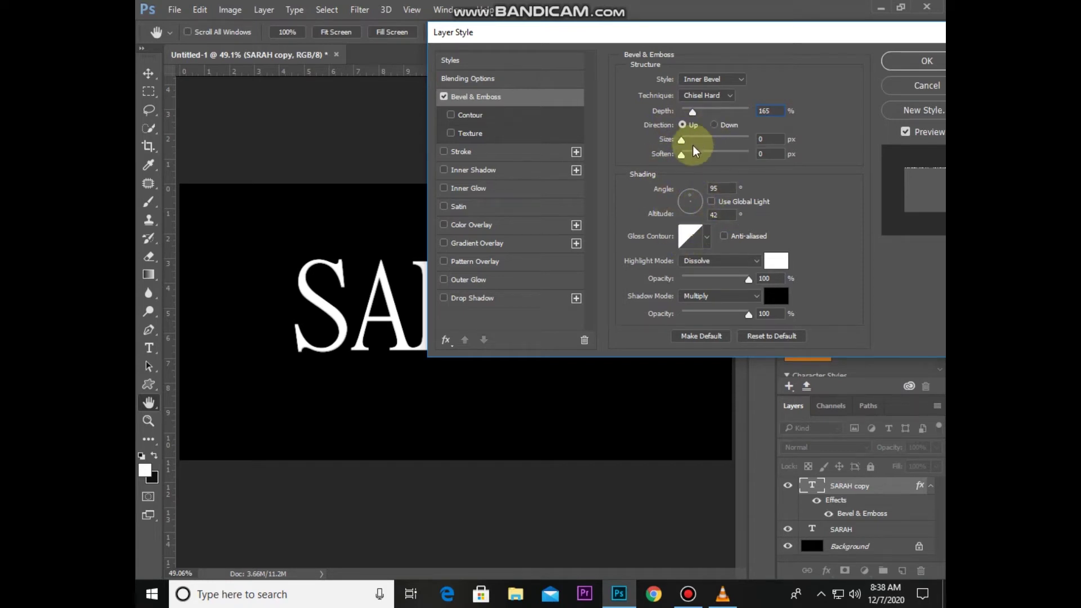
Use global light with a 115 shading angle and a jagged ring gloss contour
{"action": "left_click", "coordinate": [711, 202]}
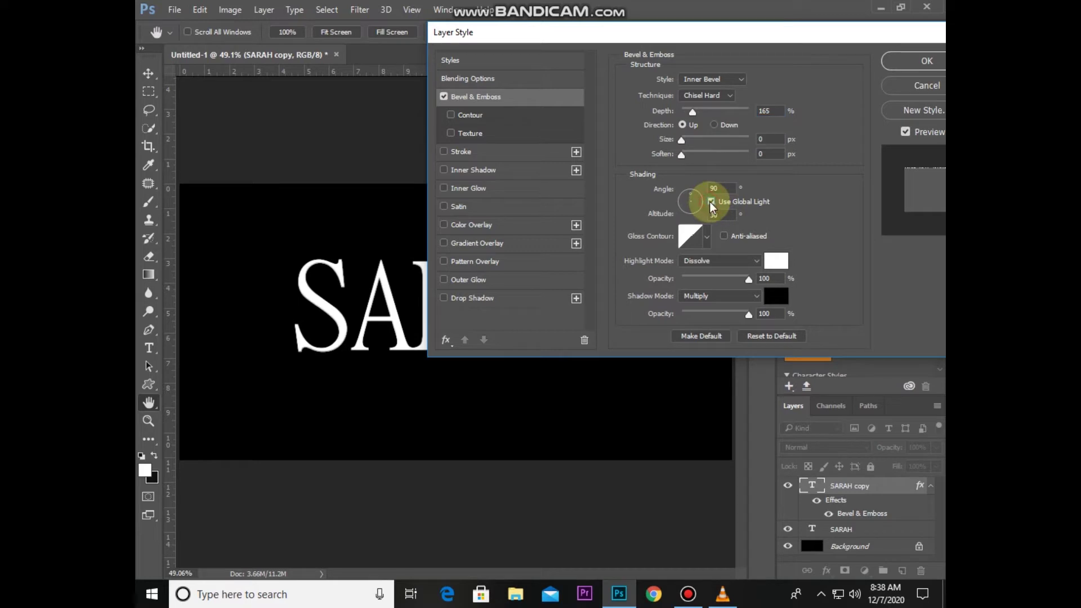
{"action": "double_click", "coordinate": [723, 189]}
{"action": "type", "text": "1"}
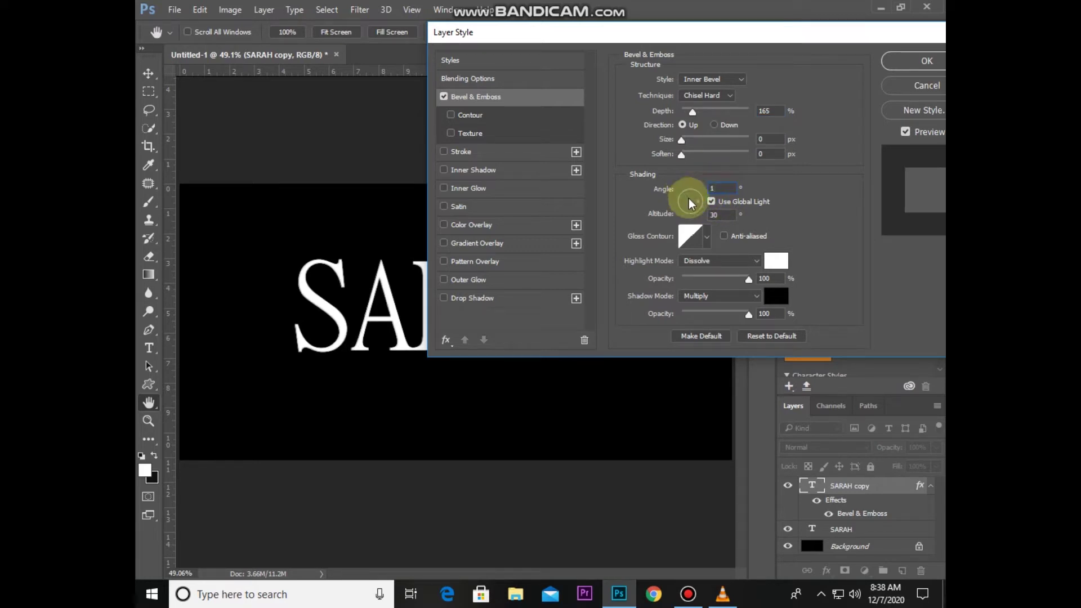
{"action": "type", "text": "15"}
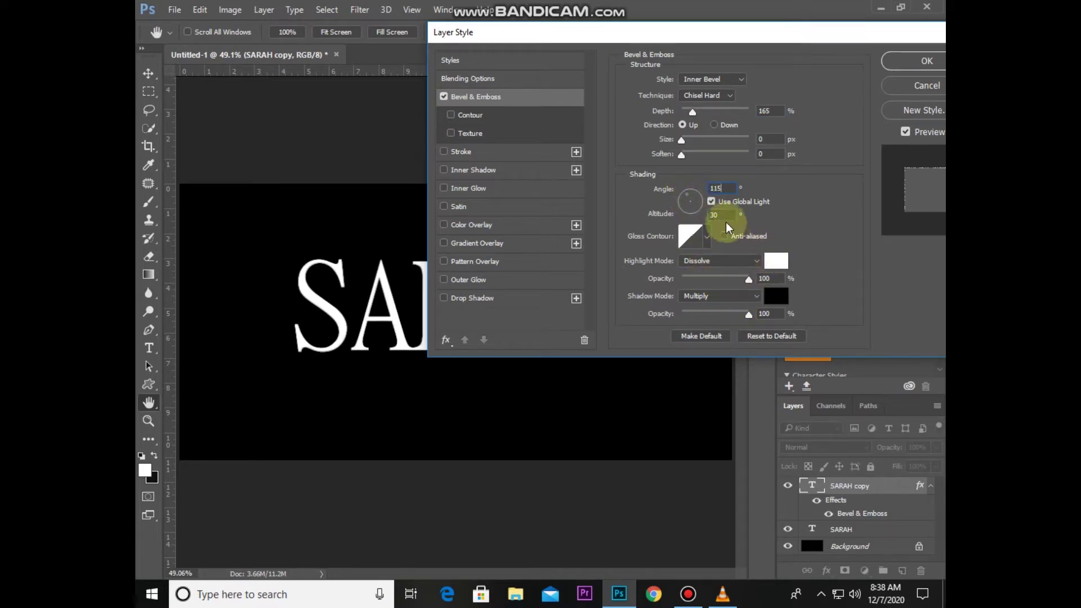
{"action": "left_click", "coordinate": [693, 236]}
{"action": "left_click", "coordinate": [676, 104]}
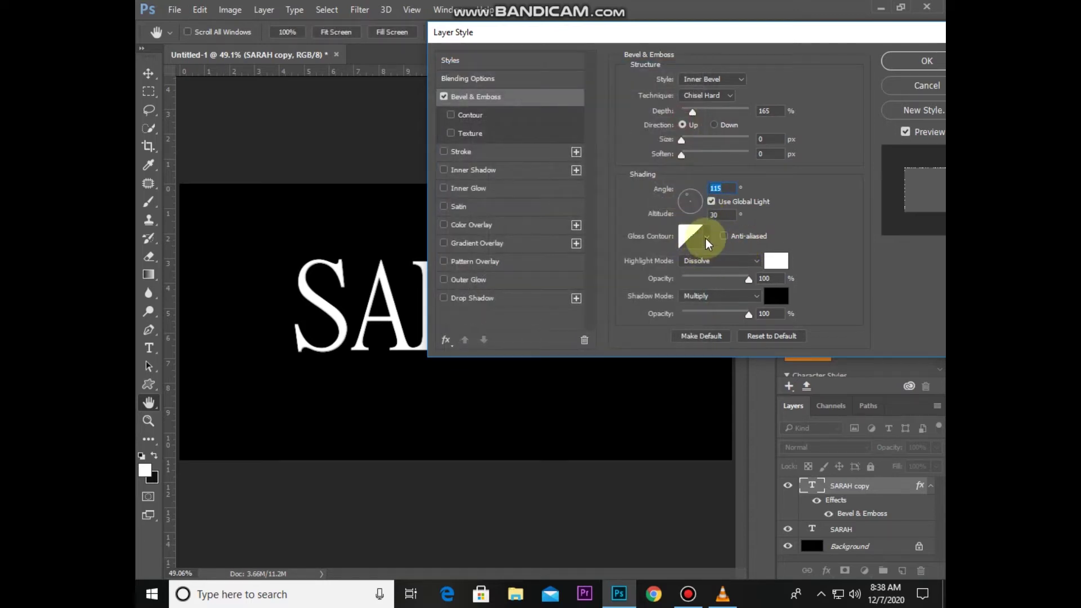
{"action": "left_click", "coordinate": [706, 236]}
{"action": "left_click", "coordinate": [679, 292]}
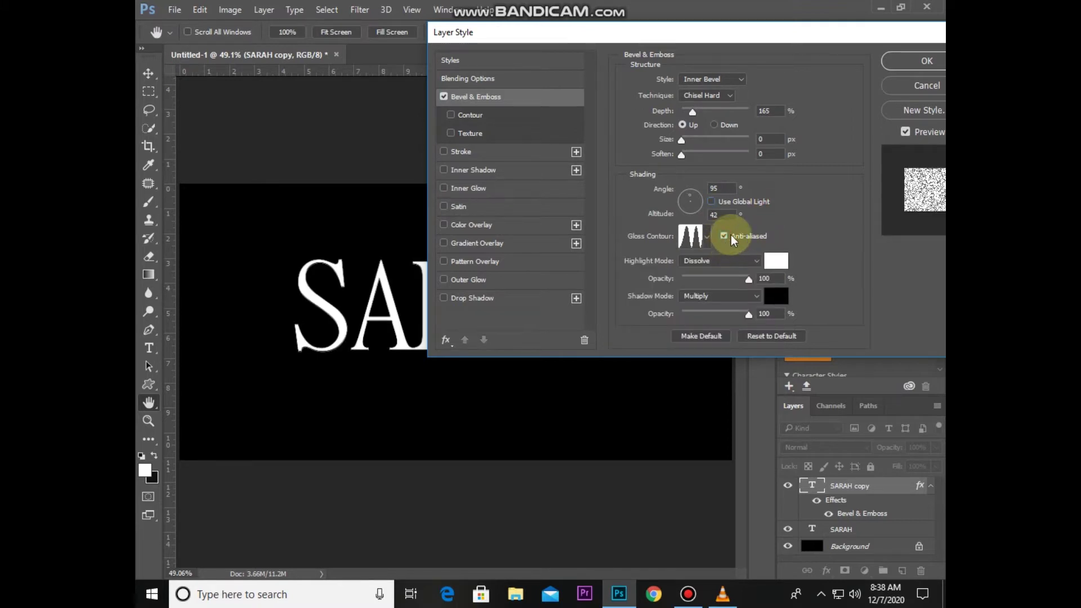
Set highlights to Screen and both highlight and shadow opacity to 70%
{"action": "left_click", "coordinate": [731, 261]}
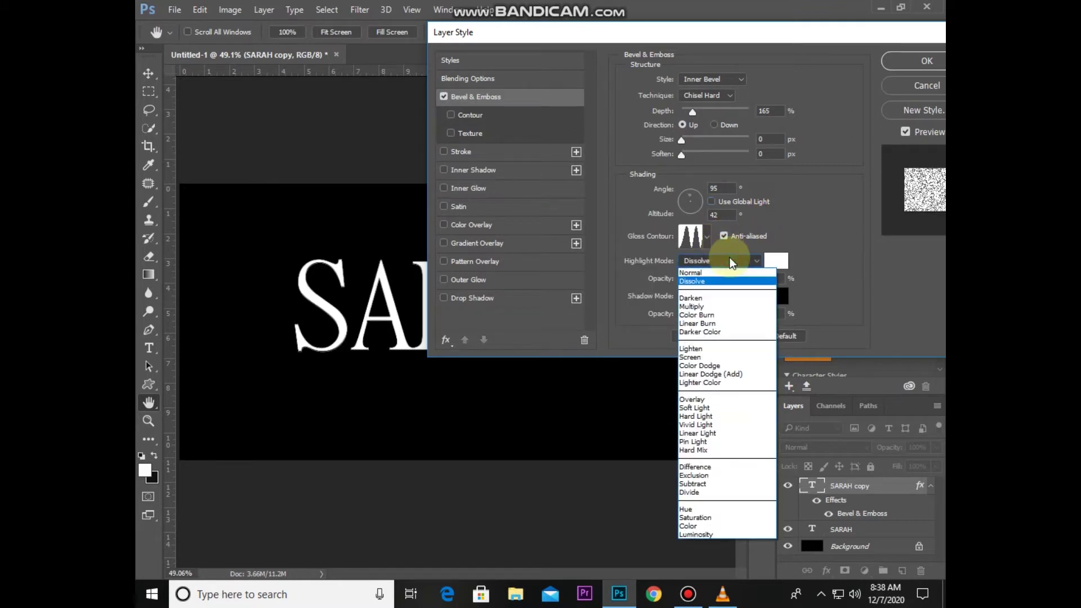
{"action": "left_click", "coordinate": [721, 357]}
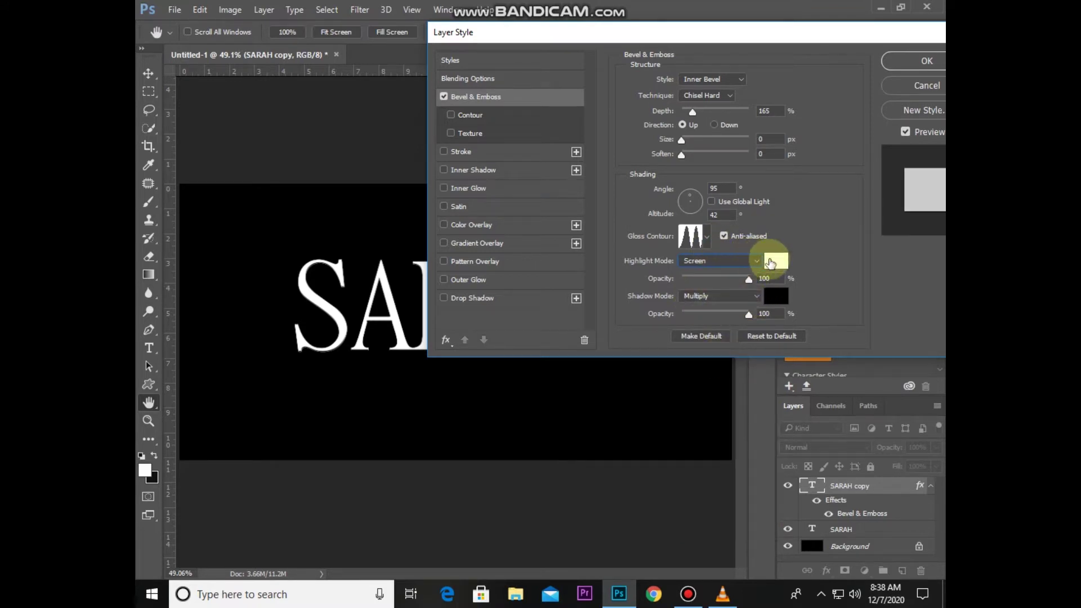
{"action": "double_click", "coordinate": [770, 278]}
{"action": "type", "text": "70"}
{"action": "left_click", "coordinate": [763, 310]}
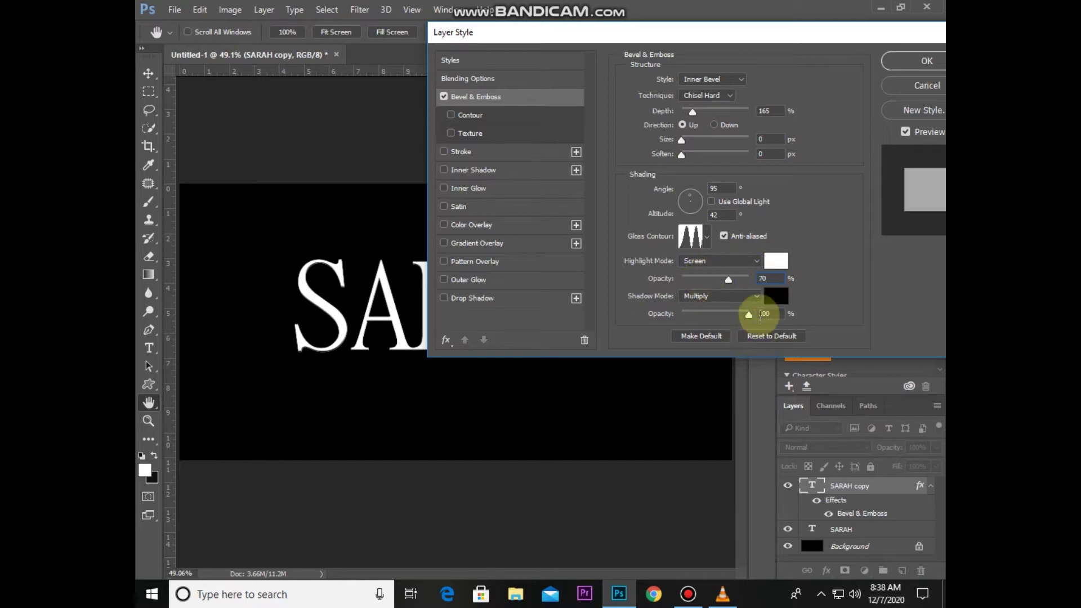
{"action": "left_click_drag", "start_coordinate": [748, 314], "coordinate": [728, 314]}
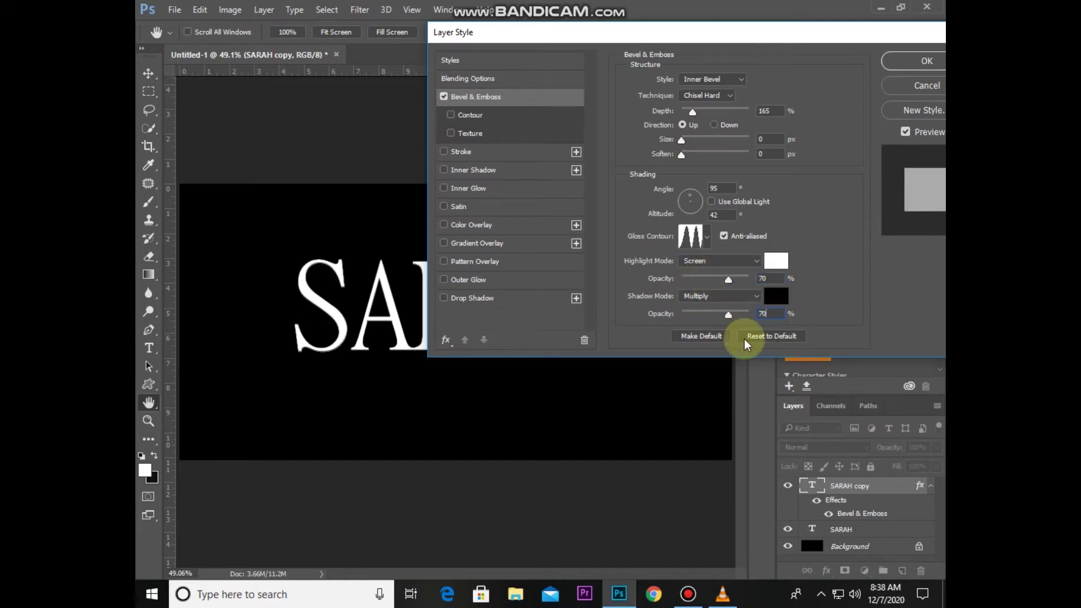
{"action": "mouse_move", "coordinate": [684, 41]}
{"action": "left_mouse_down"}
{"action": "mouse_move", "coordinate": [685, 66]}
{"action": "mouse_move", "coordinate": [725, 63]}
{"action": "left_mouse_up"}
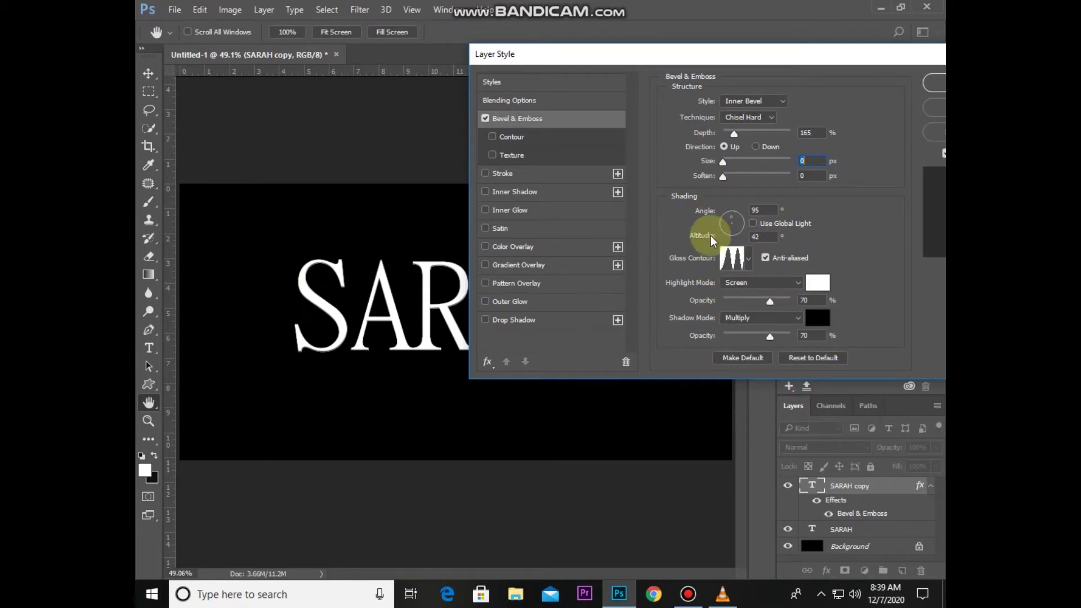
Set the bevel size to 15 px and enable Gradient Overlay
{"action": "left_click_drag", "start_coordinate": [724, 167], "coordinate": [742, 170]}
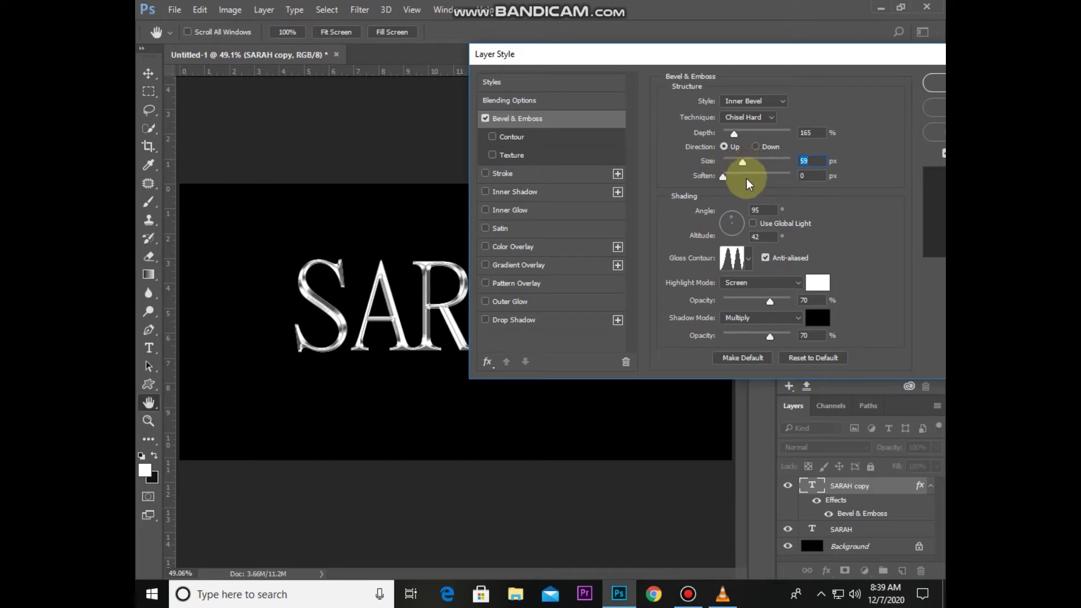
{"action": "left_click_drag", "start_coordinate": [747, 186], "coordinate": [746, 187]}
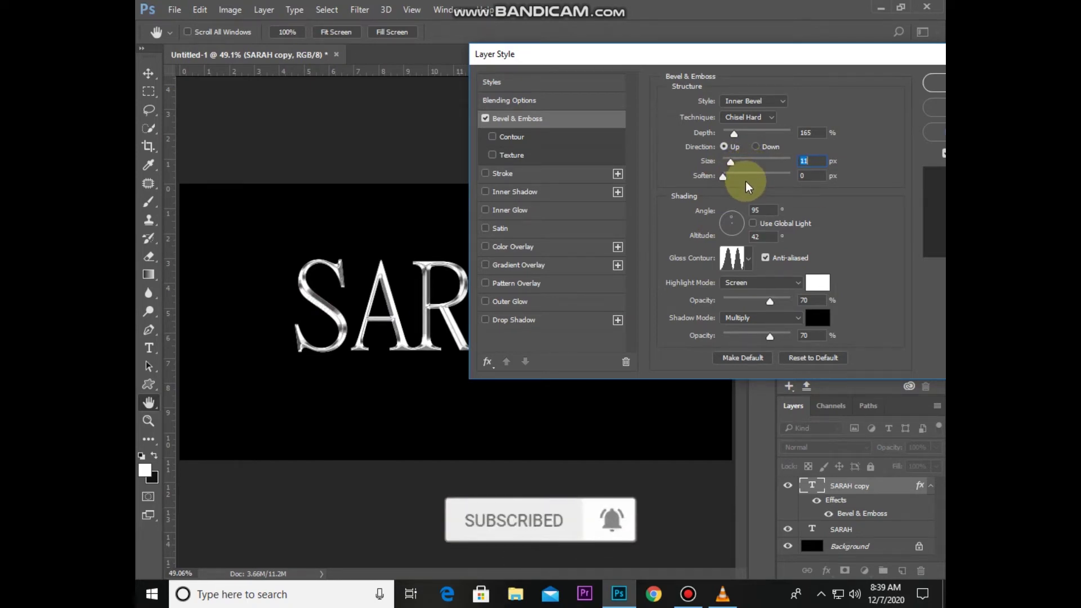
{"action": "left_click_drag", "start_coordinate": [747, 187], "coordinate": [744, 65]}
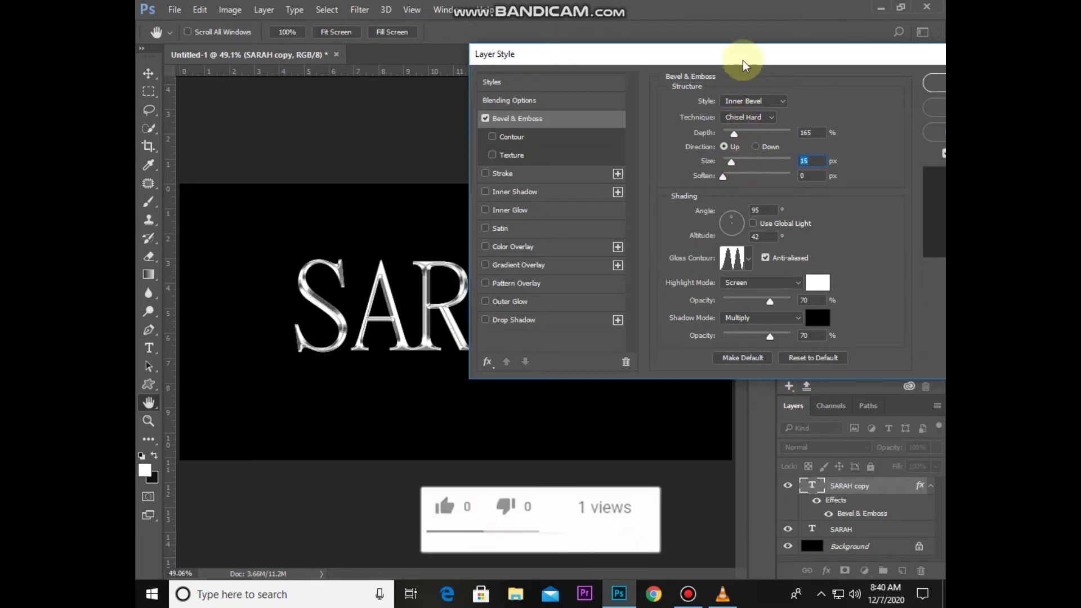
{"action": "left_click_drag", "start_coordinate": [645, 59], "coordinate": [705, 50]}
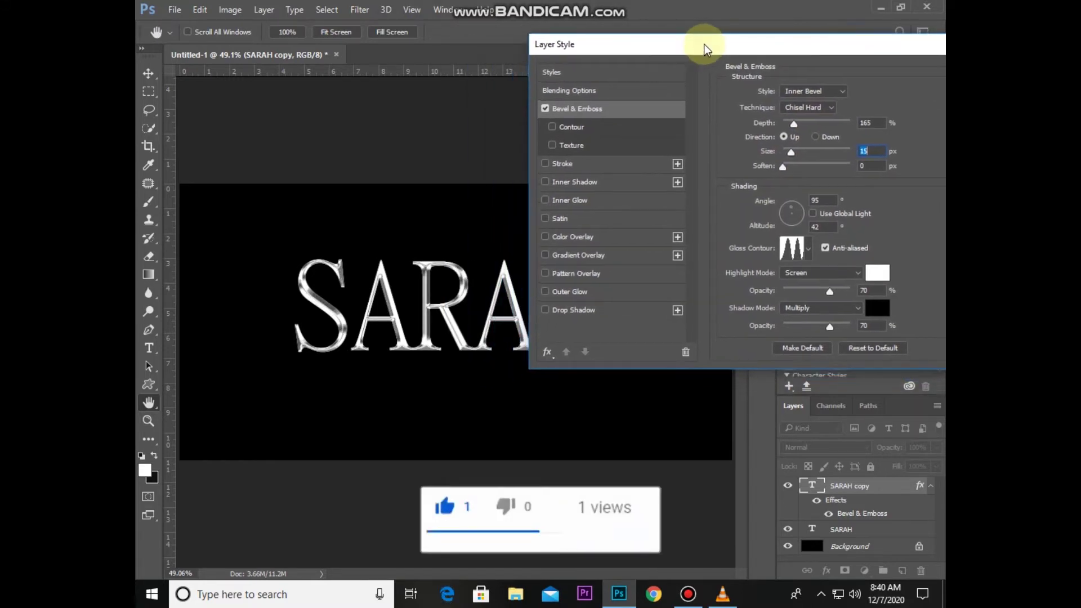
{"action": "left_click", "coordinate": [569, 255]}
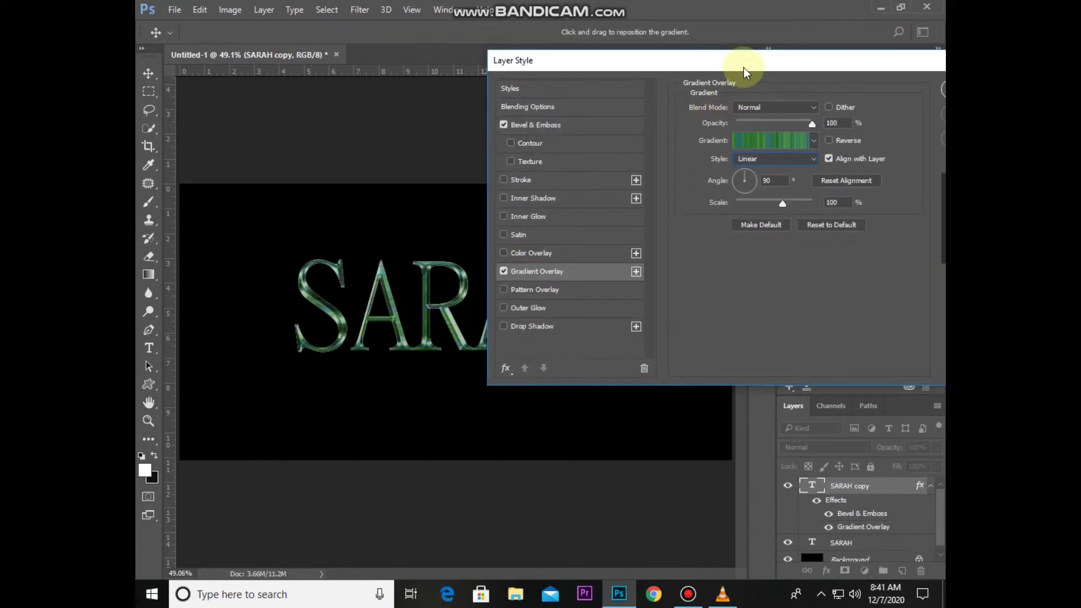
{"action": "left_click_drag", "start_coordinate": [743, 66], "coordinate": [752, 63]}
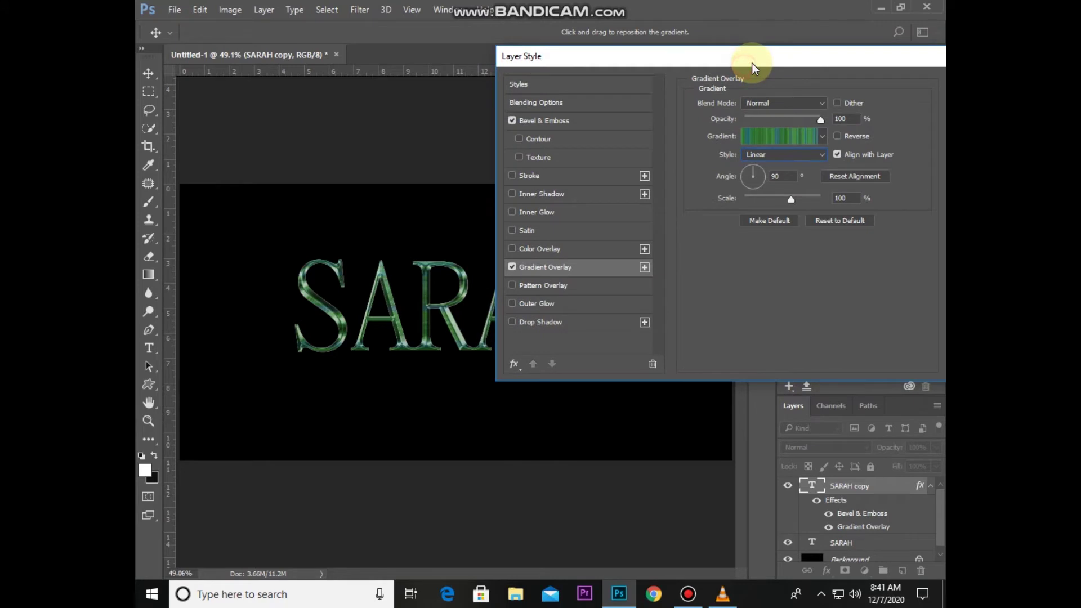
Apply a gold preset gradient to the Gradient Overlay
{"action": "left_click", "coordinate": [816, 136]}
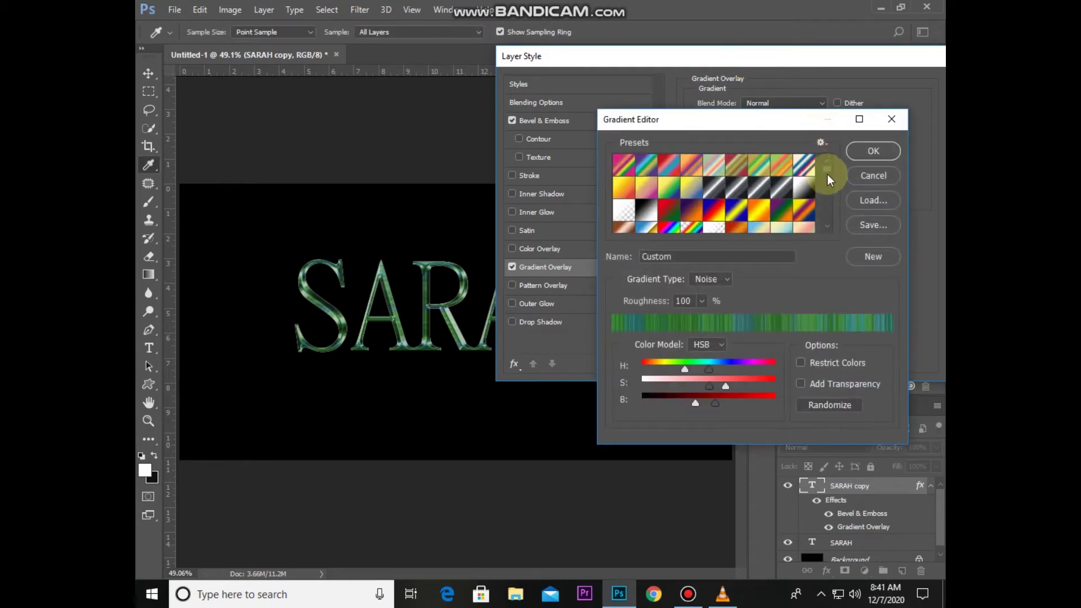
{"action": "left_click_drag", "start_coordinate": [823, 167], "coordinate": [829, 215]}
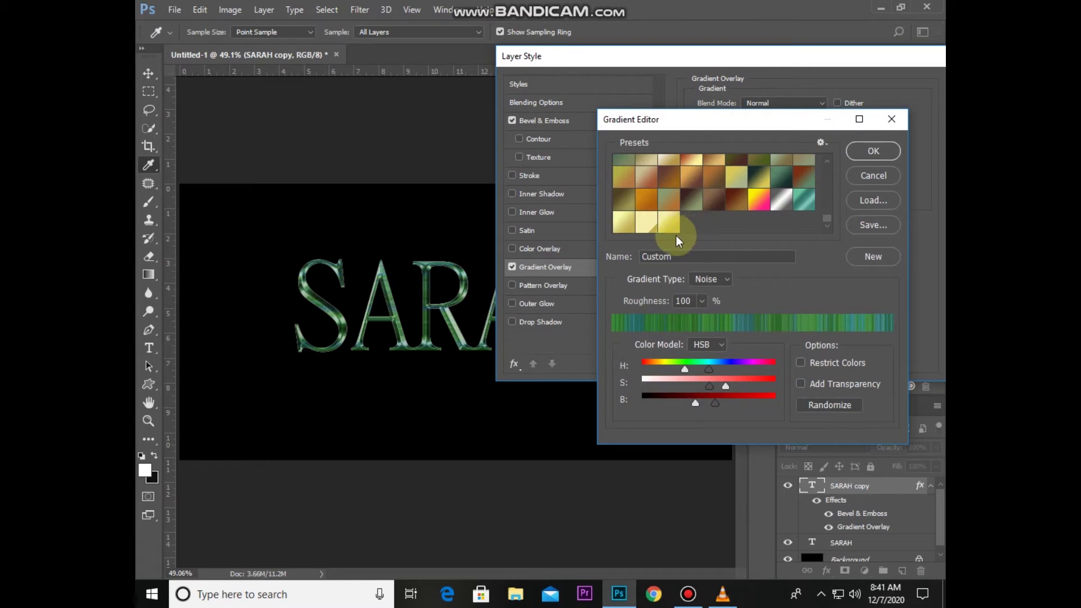
{"action": "left_click", "coordinate": [670, 226]}
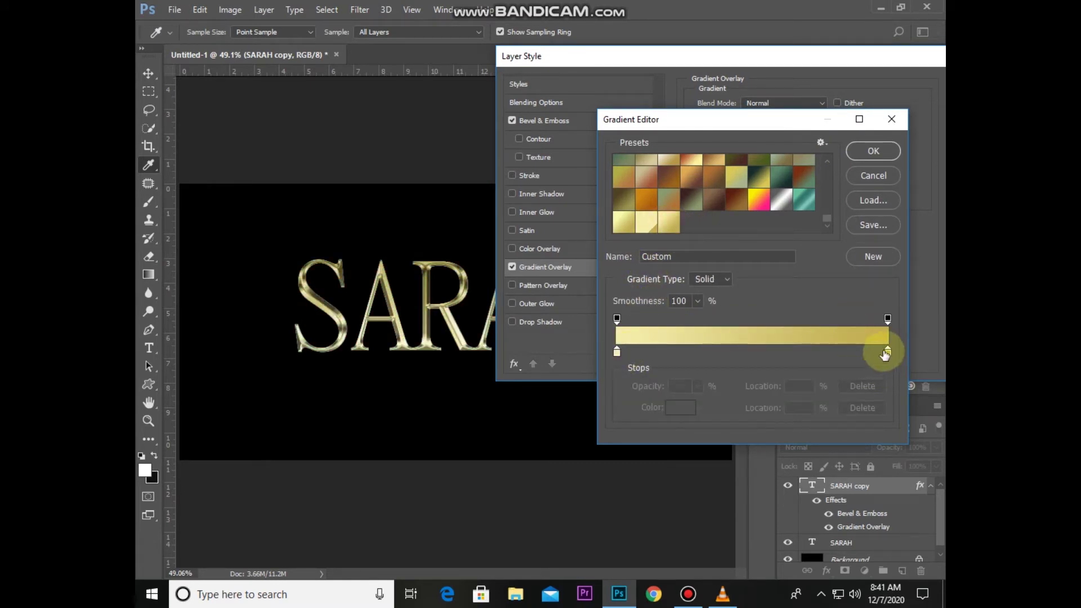
{"action": "left_click", "coordinate": [874, 151]}
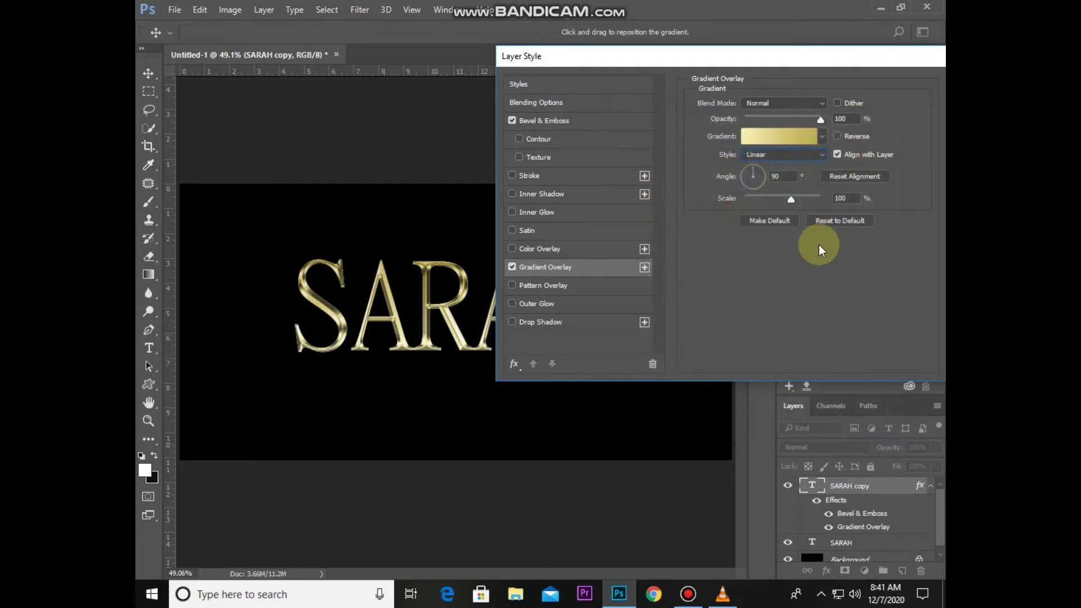
{"action": "mouse_move", "coordinate": [793, 60]}
{"action": "left_mouse_down"}
{"action": "mouse_move", "coordinate": [826, 42]}
{"action": "mouse_move", "coordinate": [782, 42]}
{"action": "left_mouse_up"}
Change the gradient overlay style to Reflected and enable Inner Glow
{"action": "left_click", "coordinate": [813, 133]}
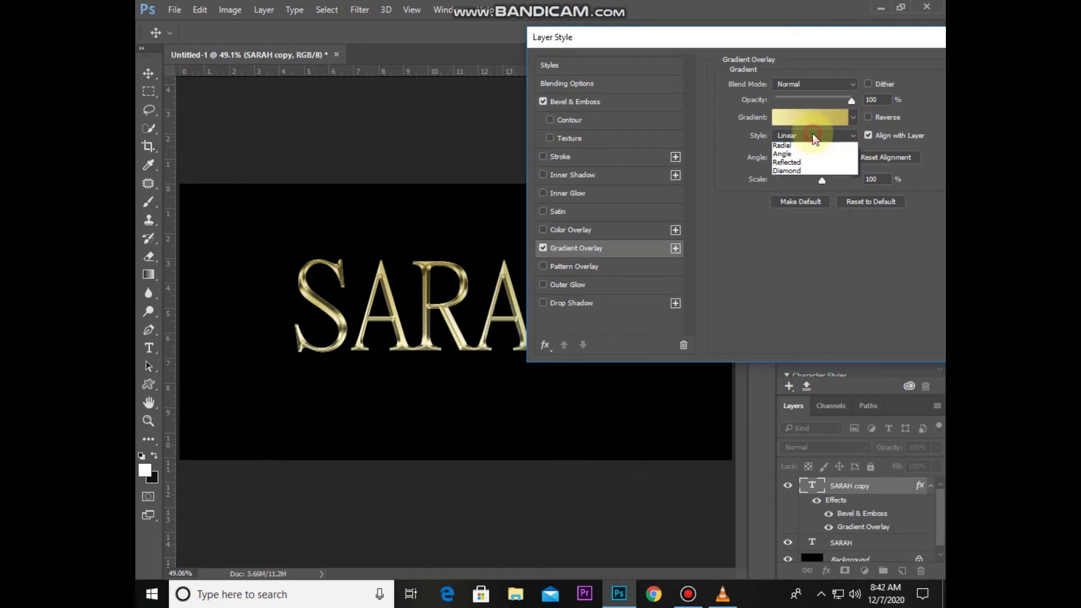
{"action": "left_click", "coordinate": [809, 172]}
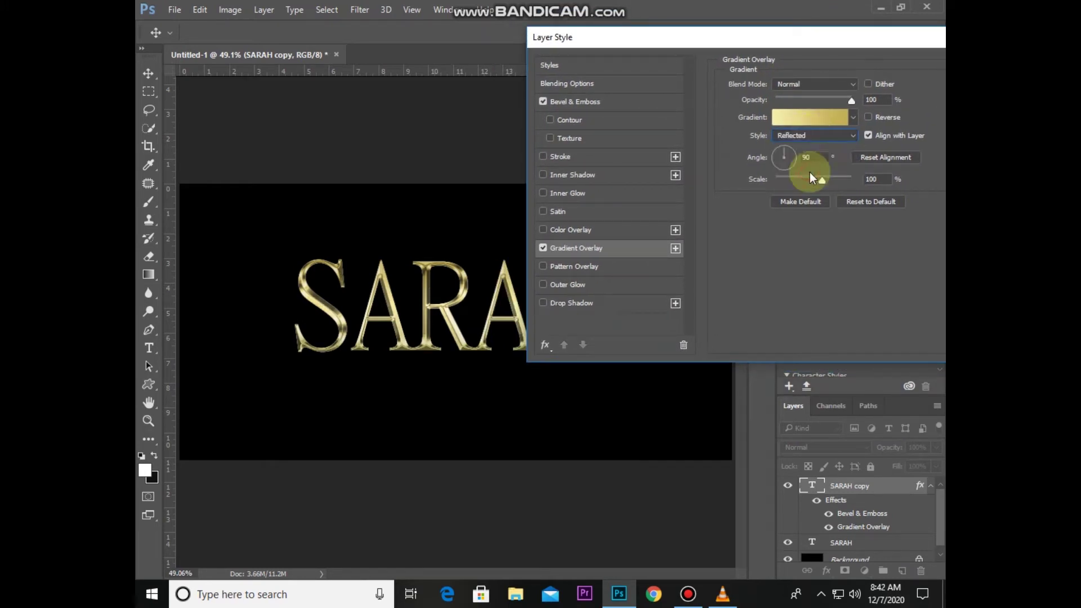
{"action": "left_click_drag", "start_coordinate": [806, 37], "coordinate": [823, 52]}
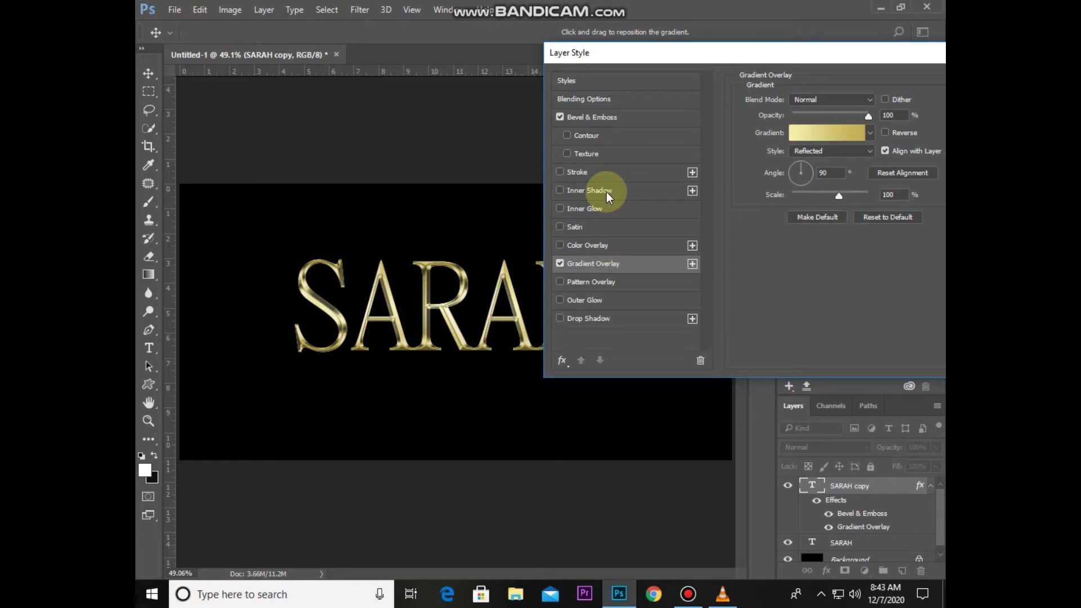
{"action": "left_click", "coordinate": [585, 208]}
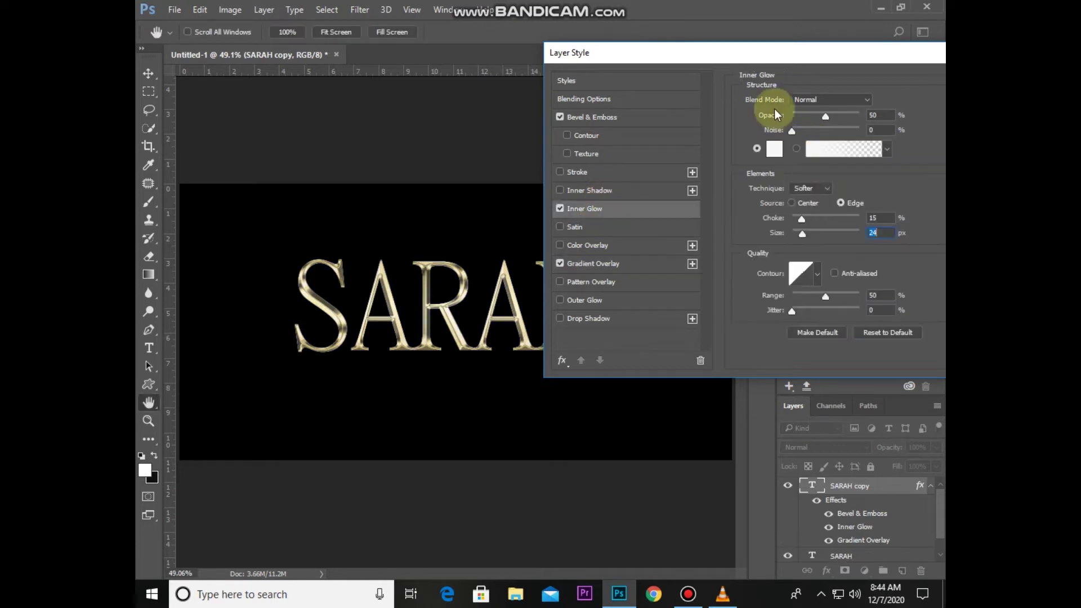
Set the inner glow to Multiply blending with a bright golden colour
{"action": "left_click", "coordinate": [815, 95]}
{"action": "left_click", "coordinate": [819, 143]}
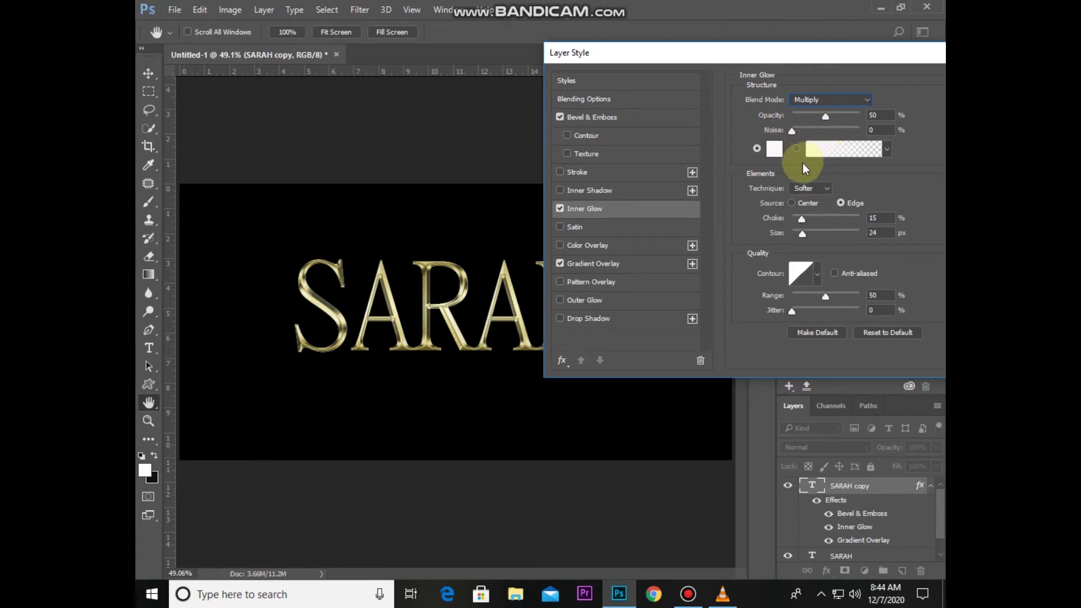
{"action": "left_click", "coordinate": [879, 115]}
{"action": "left_click", "coordinate": [774, 148]}
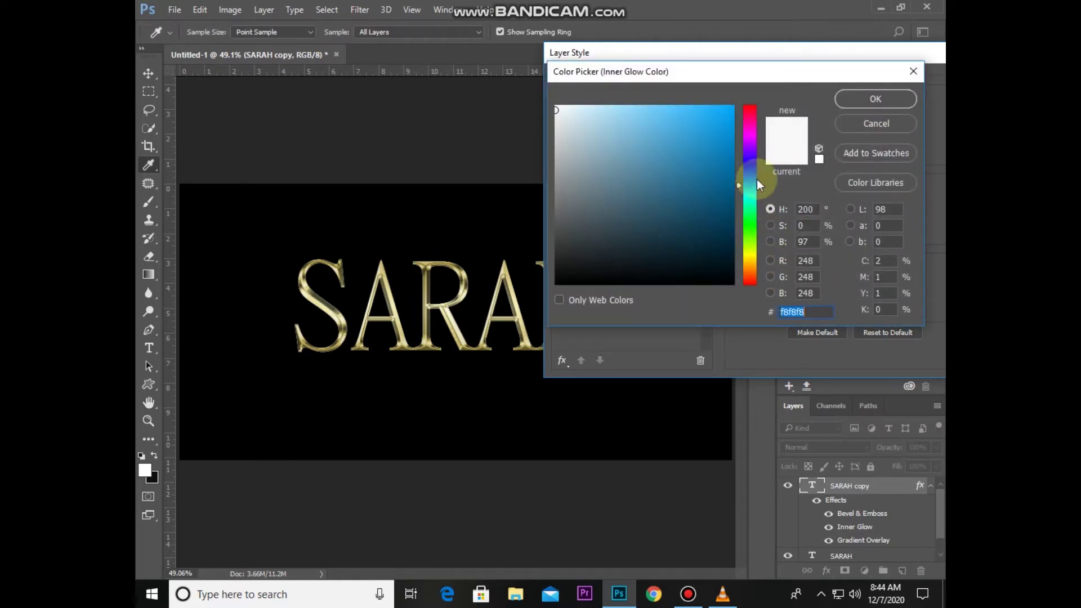
{"action": "left_click_drag", "start_coordinate": [759, 191], "coordinate": [763, 263]}
{"action": "left_click", "coordinate": [704, 128]}
{"action": "left_click_drag", "start_coordinate": [704, 127], "coordinate": [704, 117]}
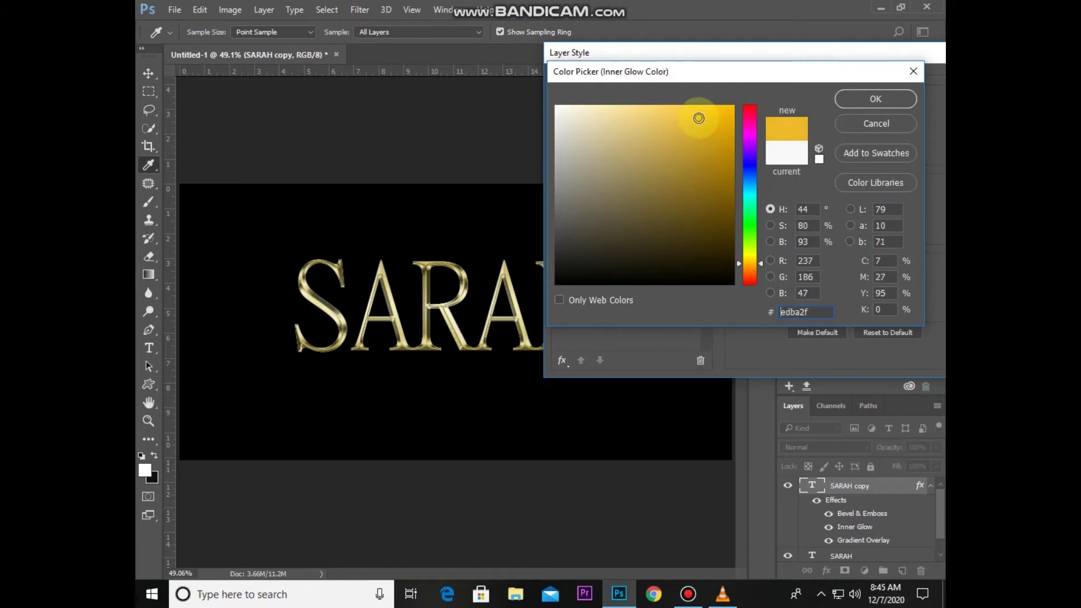
{"action": "left_click", "coordinate": [875, 102]}
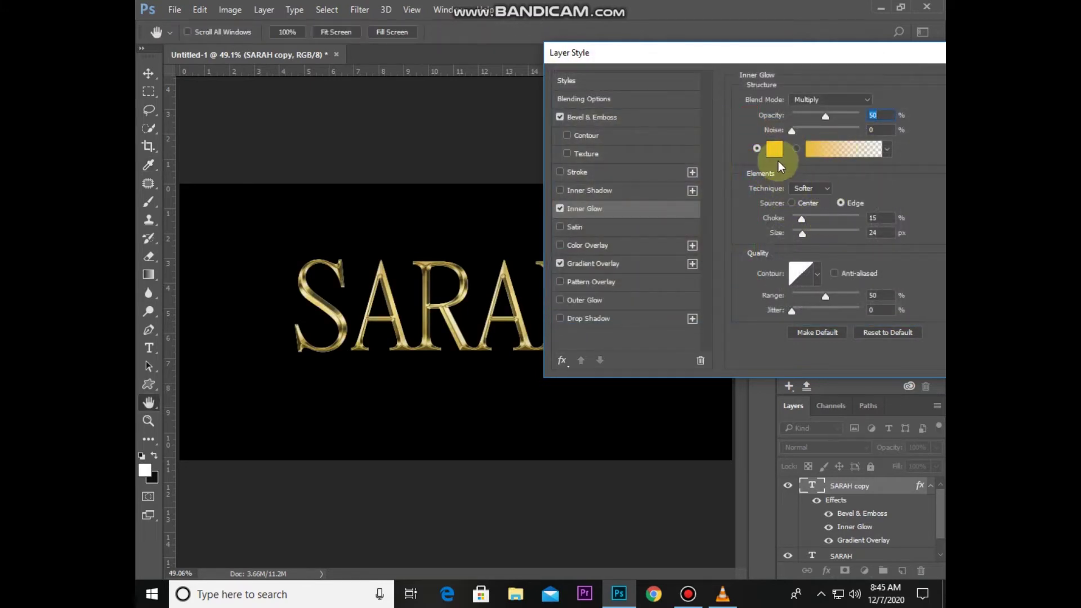
Shift the glow colour to orange, size 81 px, choke 0%, and apply the style
{"action": "left_click", "coordinate": [775, 149]}
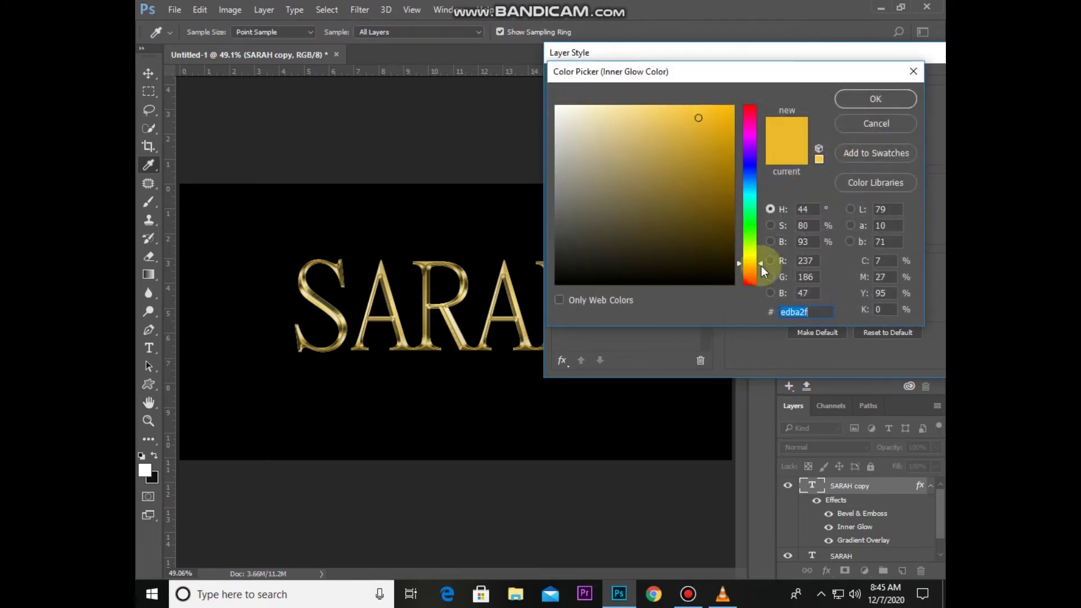
{"action": "left_click_drag", "start_coordinate": [759, 265], "coordinate": [758, 268]}
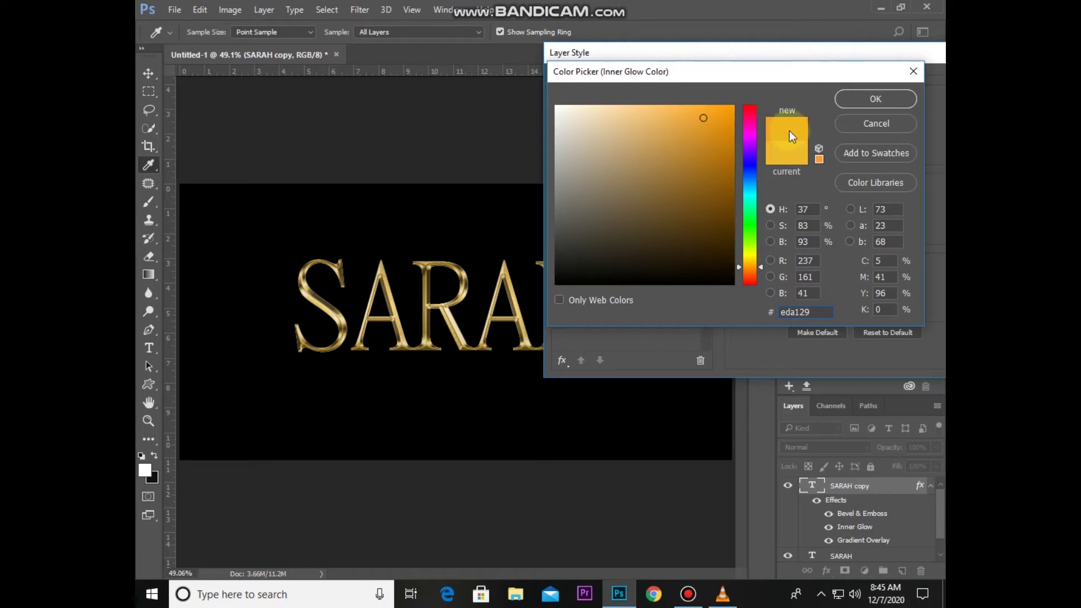
{"action": "left_click", "coordinate": [880, 100]}
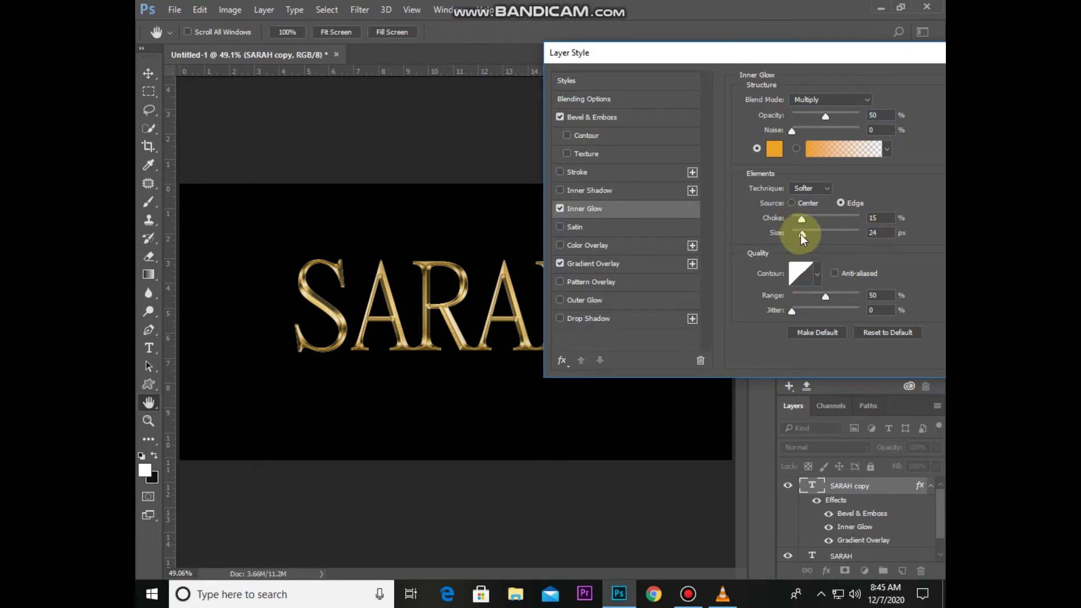
{"action": "mouse_move", "coordinate": [800, 233]}
{"action": "left_mouse_down"}
{"action": "mouse_move", "coordinate": [858, 243]}
{"action": "mouse_move", "coordinate": [810, 252]}
{"action": "mouse_move", "coordinate": [826, 248]}
{"action": "mouse_move", "coordinate": [818, 257]}
{"action": "left_mouse_up"}
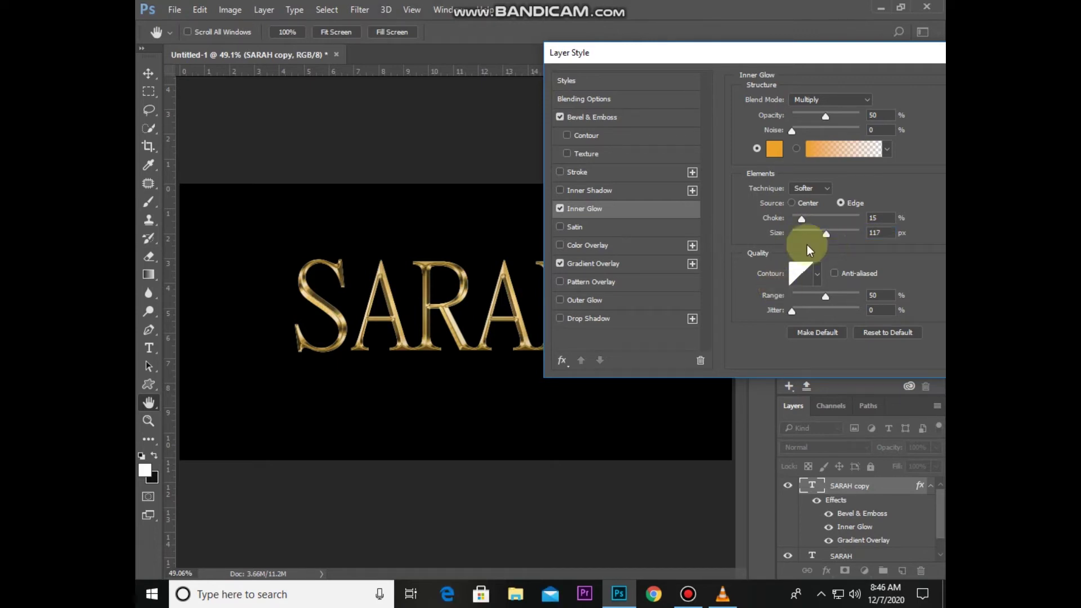
{"action": "mouse_move", "coordinate": [820, 243]}
{"action": "left_mouse_down"}
{"action": "mouse_move", "coordinate": [798, 219]}
{"action": "mouse_move", "coordinate": [766, 276]}
{"action": "left_mouse_up"}
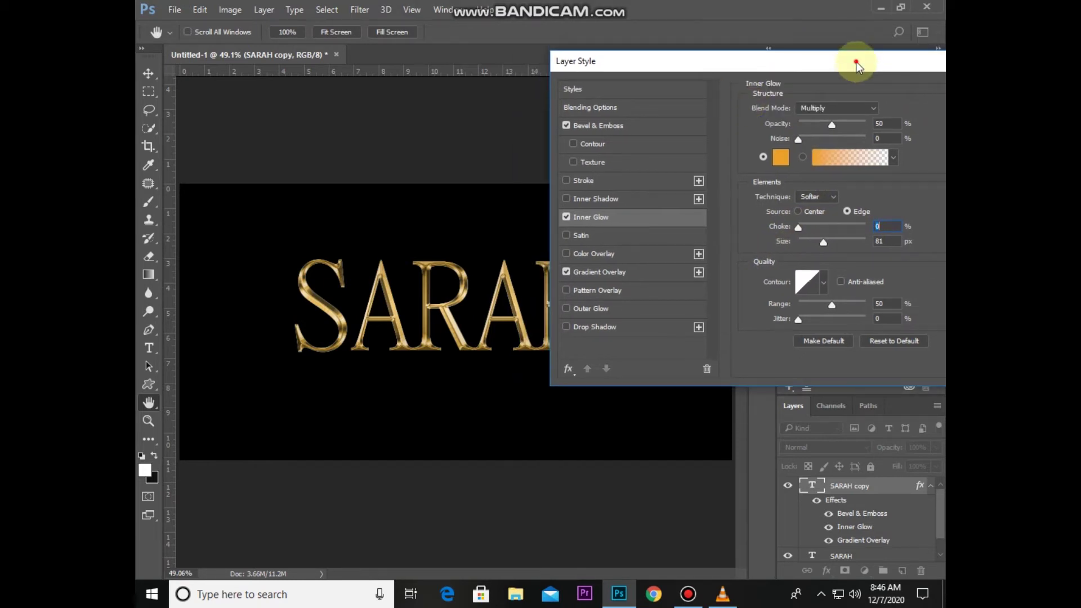
{"action": "left_click_drag", "start_coordinate": [852, 58], "coordinate": [662, 109]}
{"action": "left_click", "coordinate": [853, 134]}
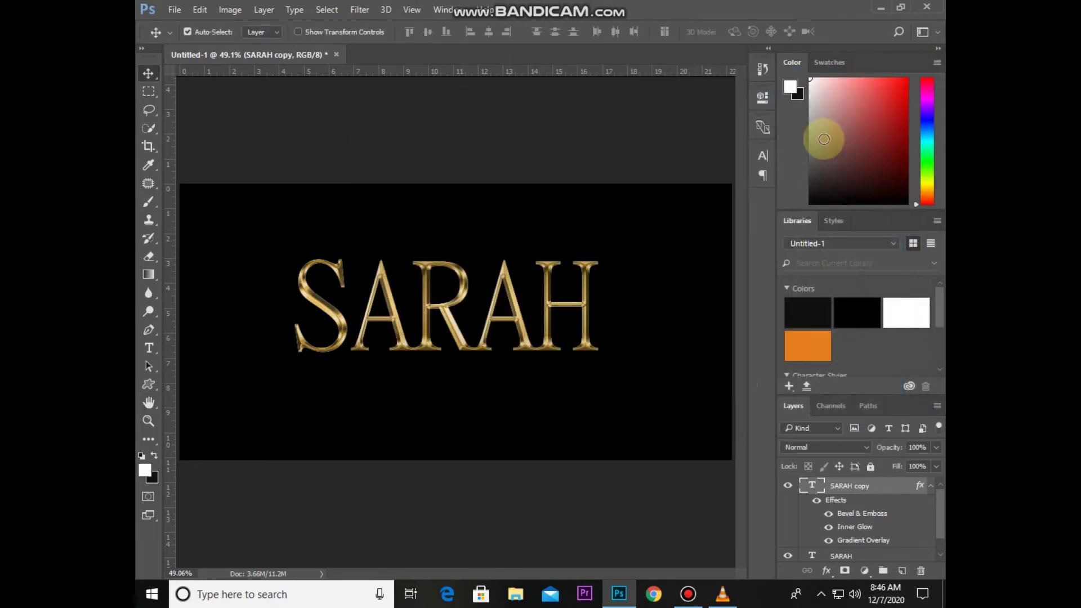
Select the original SARAH layer and add a Bevel & Emboss effect
{"action": "scroll", "coordinate": [781, 525], "scroll_direction": "down", "scroll_amount": 1}
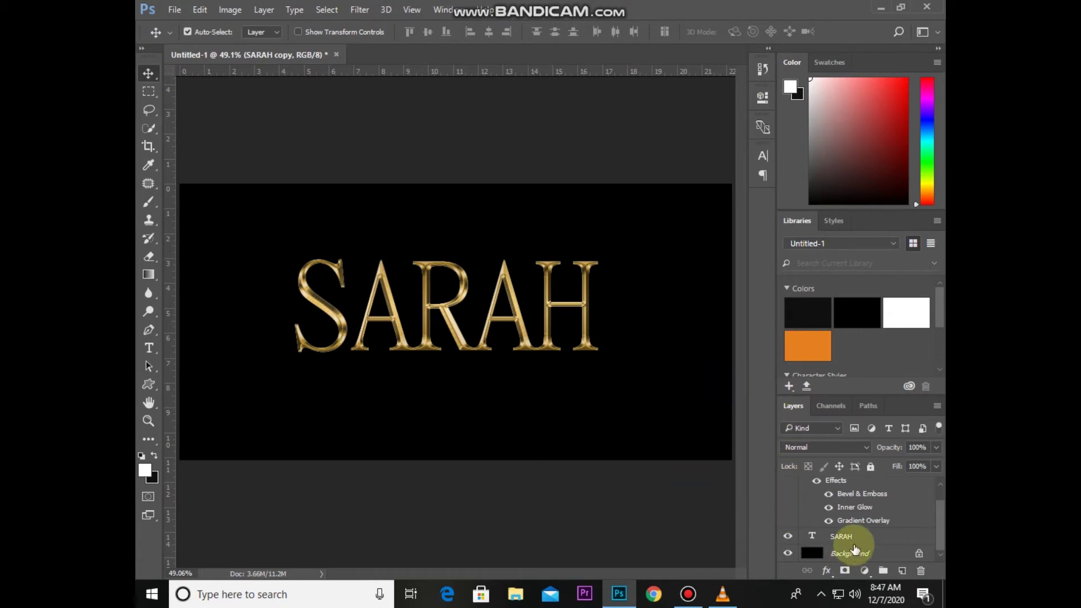
{"action": "left_click", "coordinate": [689, 596]}
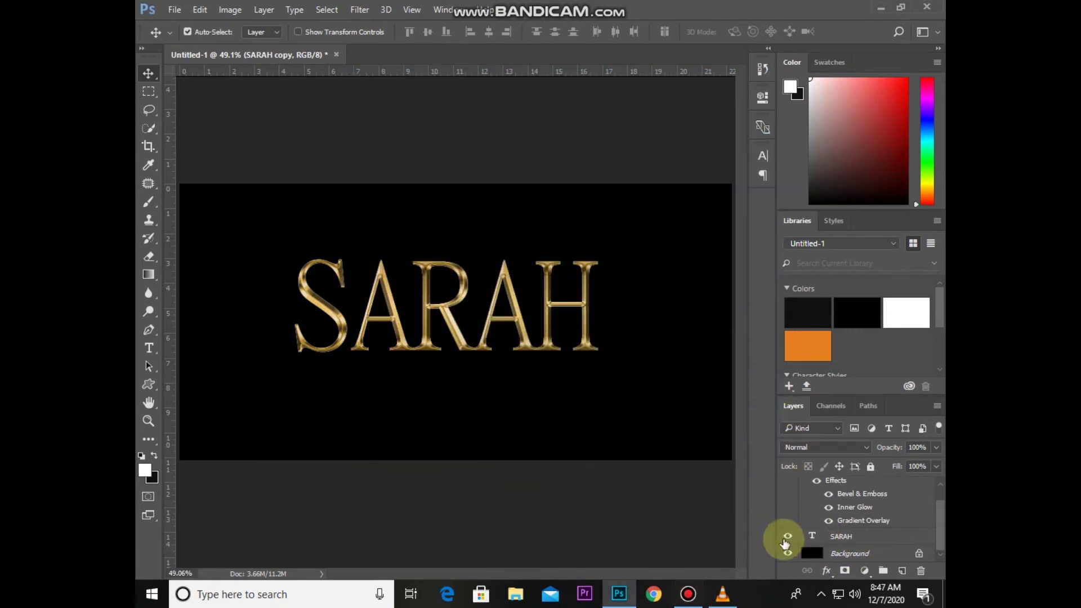
{"action": "left_click", "coordinate": [844, 536]}
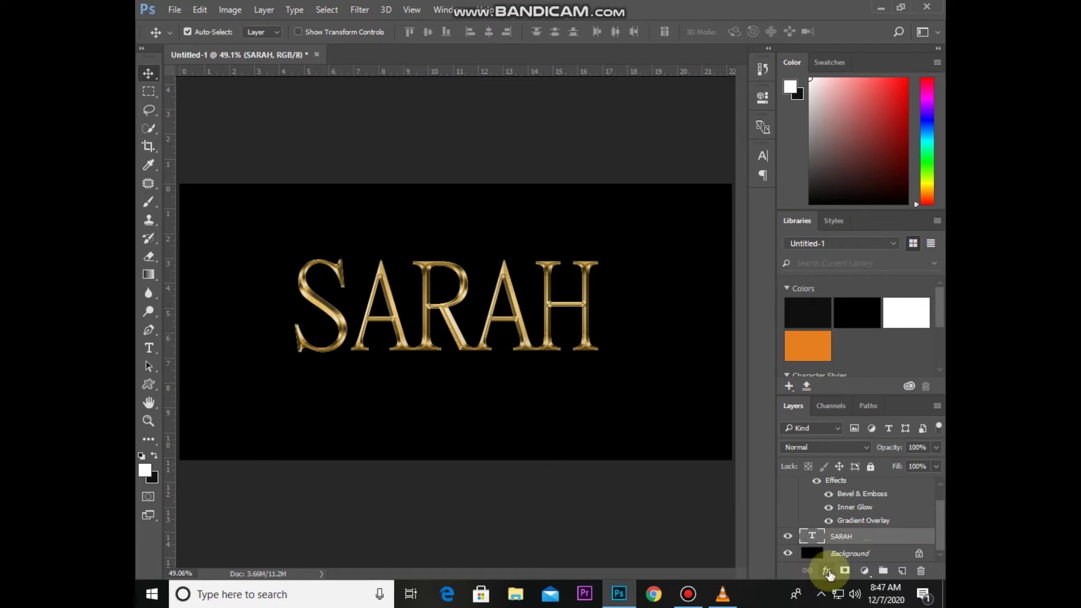
{"action": "left_click", "coordinate": [826, 570]}
{"action": "left_click", "coordinate": [865, 421]}
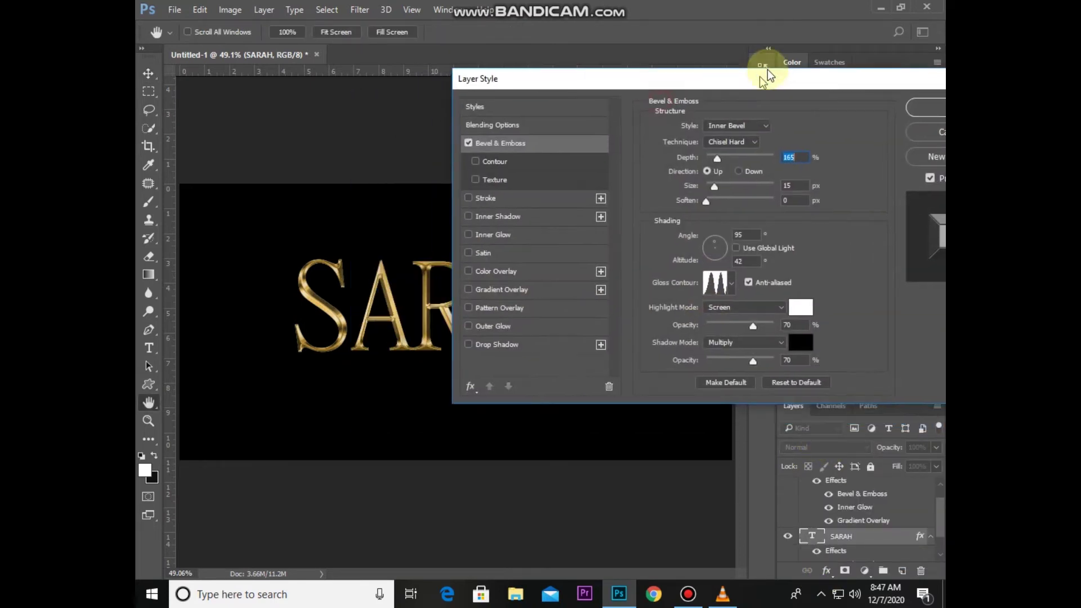
{"action": "left_click_drag", "start_coordinate": [662, 107], "coordinate": [780, 52]}
Set the bevel to Stroke Emboss, Chisel Hard, depth 170, size 10 px, and enable Stroke
{"action": "left_click", "coordinate": [748, 97]}
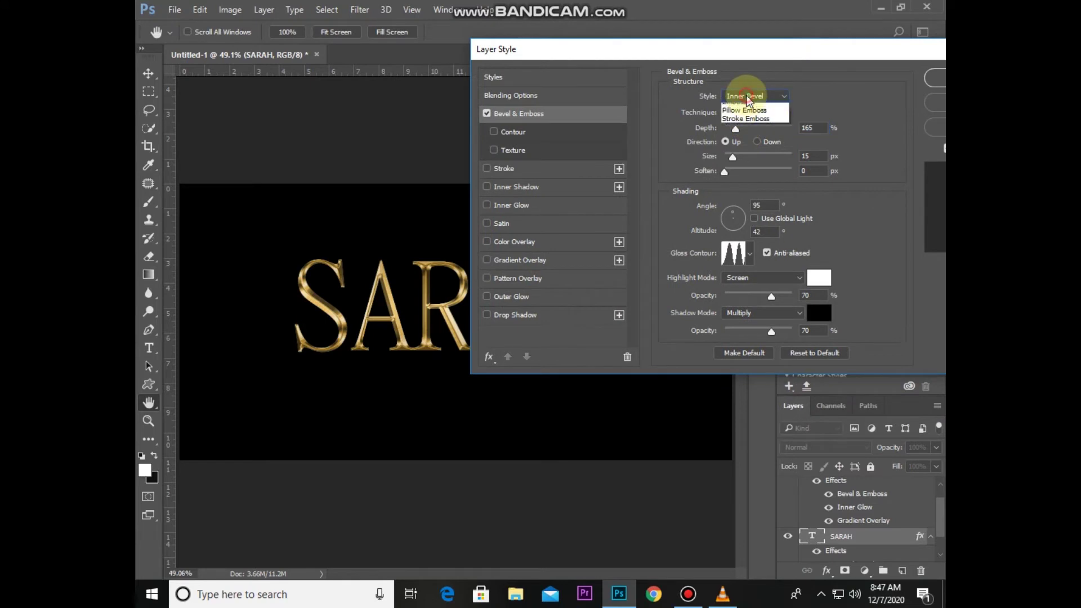
{"action": "left_click", "coordinate": [746, 142]}
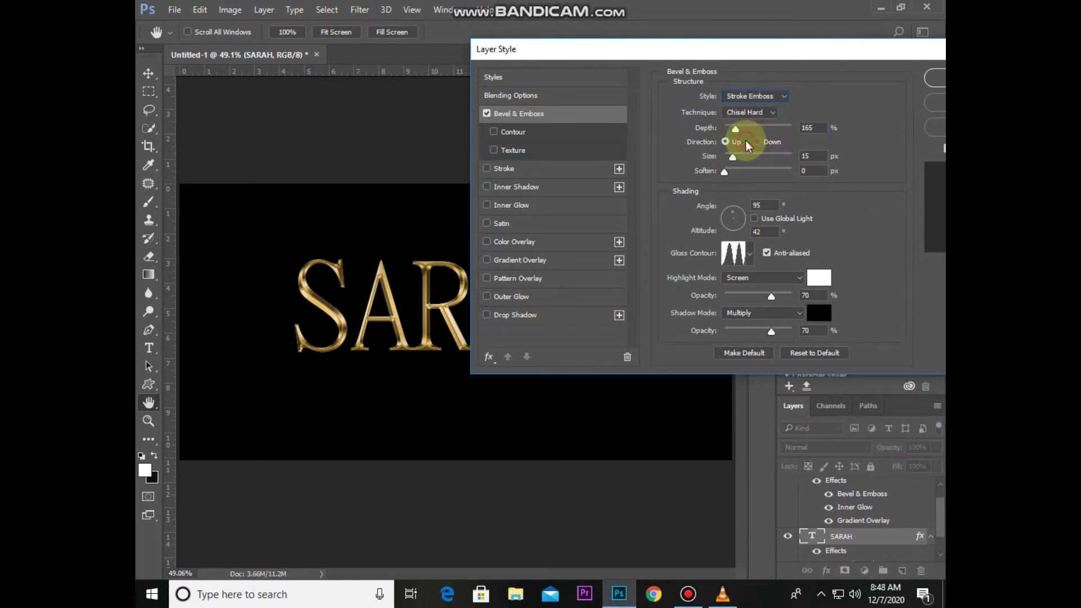
{"action": "left_click", "coordinate": [772, 111]}
{"action": "left_click", "coordinate": [755, 128]}
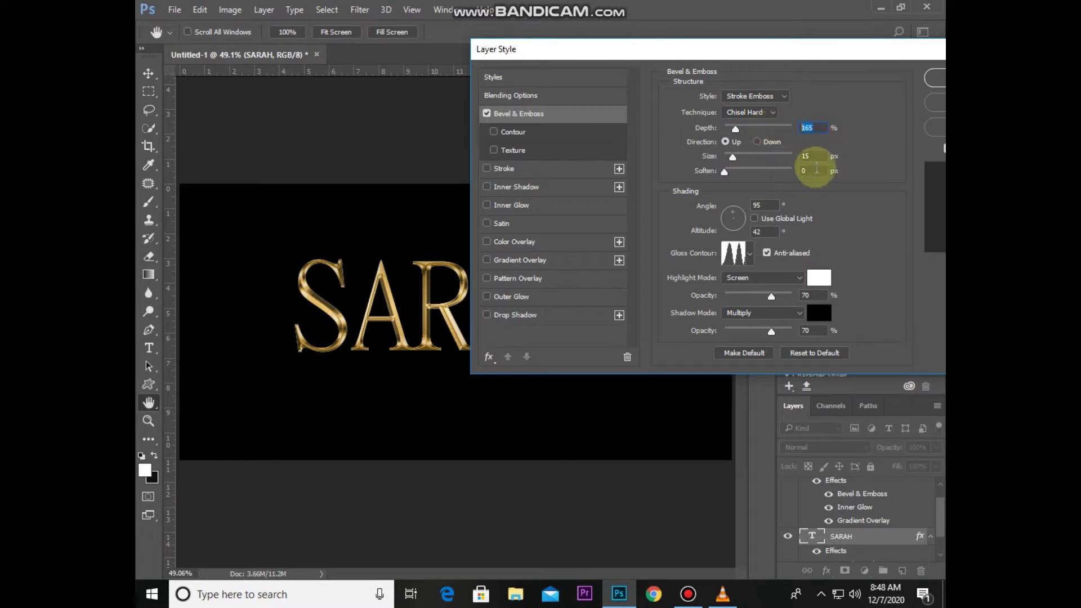
{"action": "type", "text": "170"}
{"action": "left_click", "coordinate": [806, 158]}
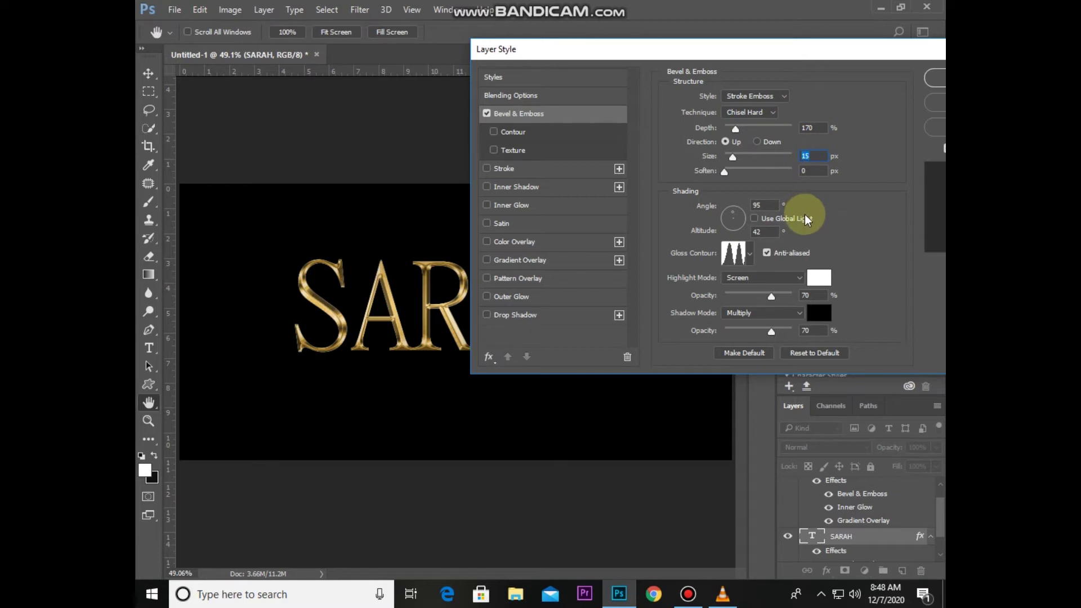
{"action": "type", "text": "8"}
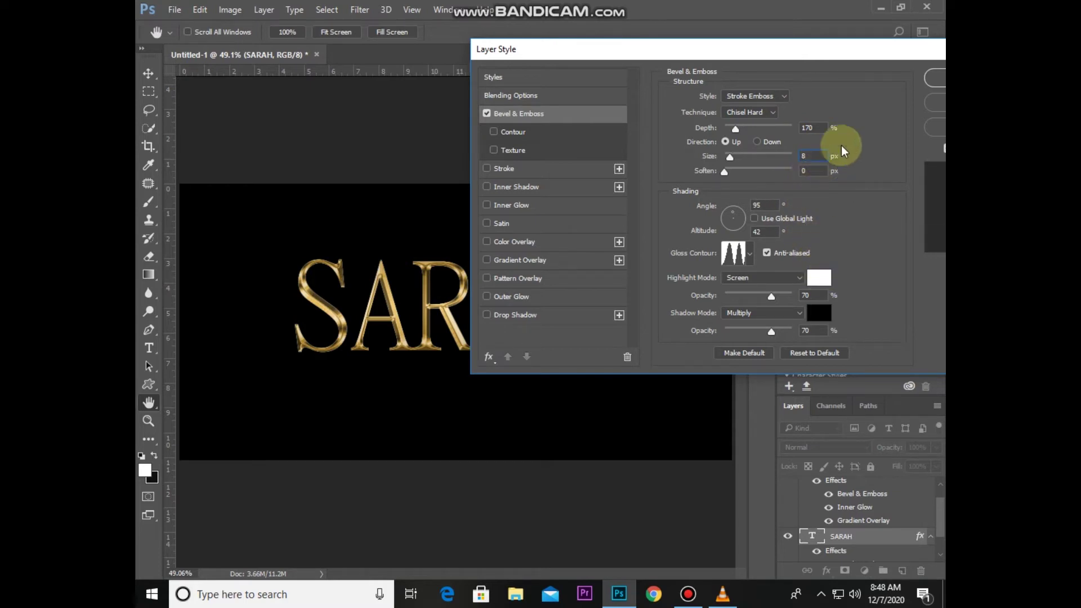
{"action": "key", "text": "BackSpace"}
{"action": "type", "text": "10"}
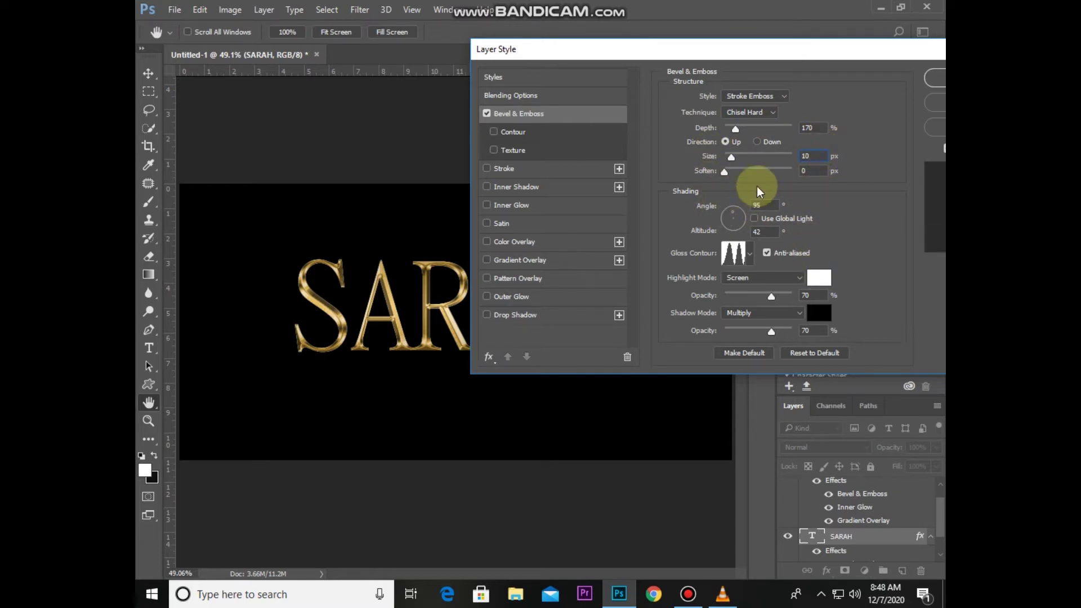
{"action": "left_click_drag", "start_coordinate": [748, 48], "coordinate": [791, 40]}
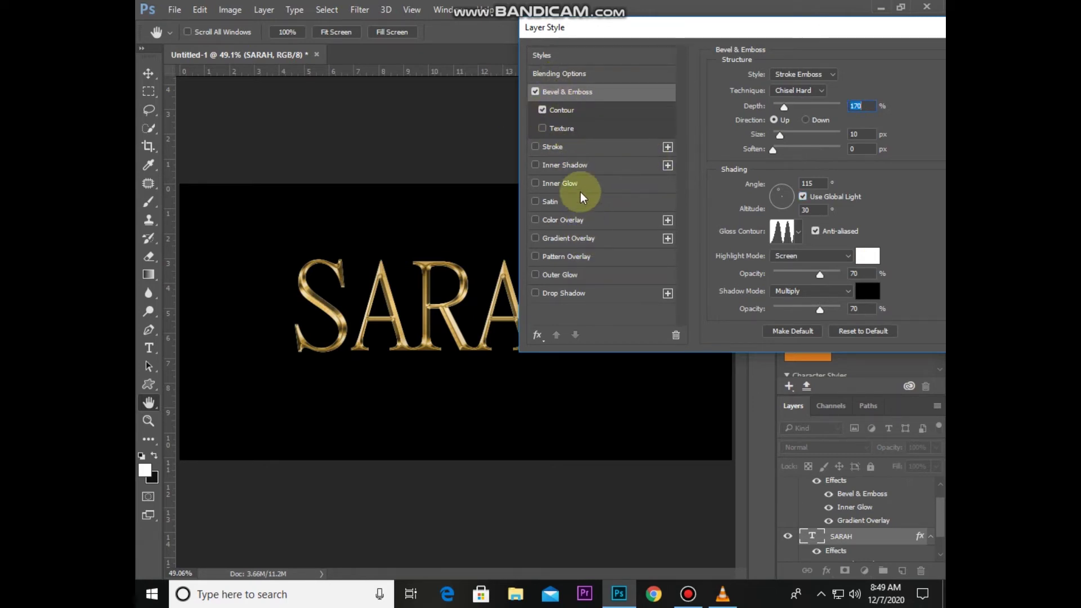
{"action": "left_click", "coordinate": [563, 145]}
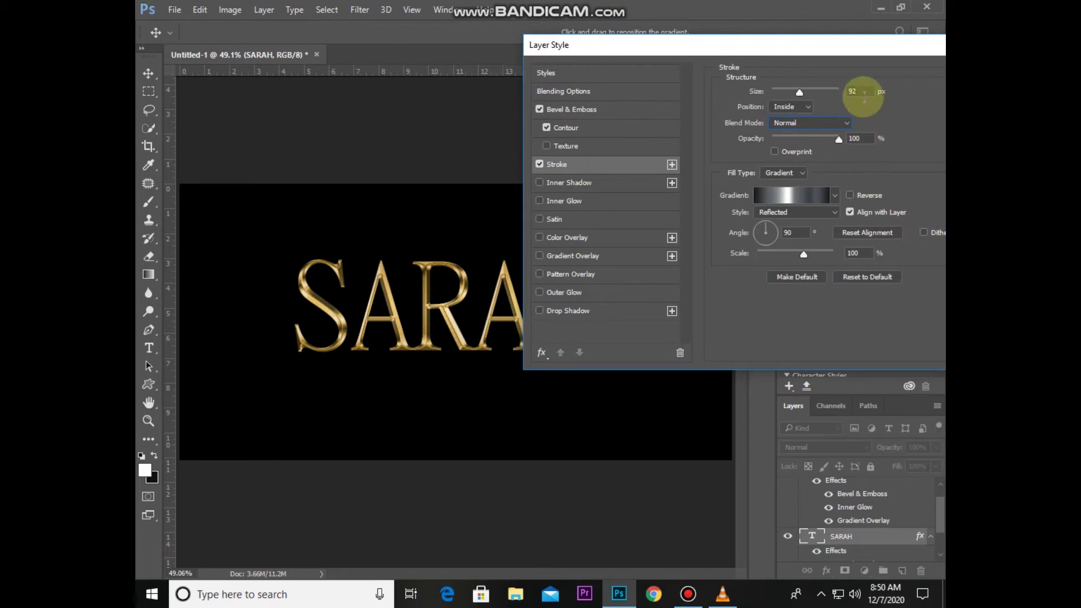
Give the SARAH stroke a gold gradient fill, 8 px size, Outside position and Normal blending
{"action": "double_click", "coordinate": [856, 92]}
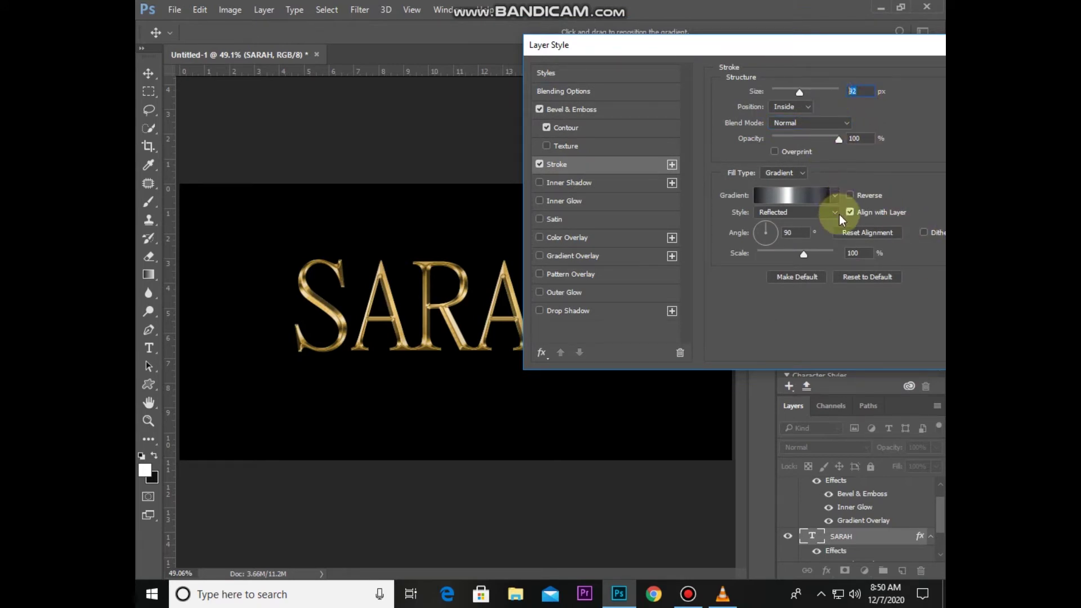
{"action": "type", "text": "6"}
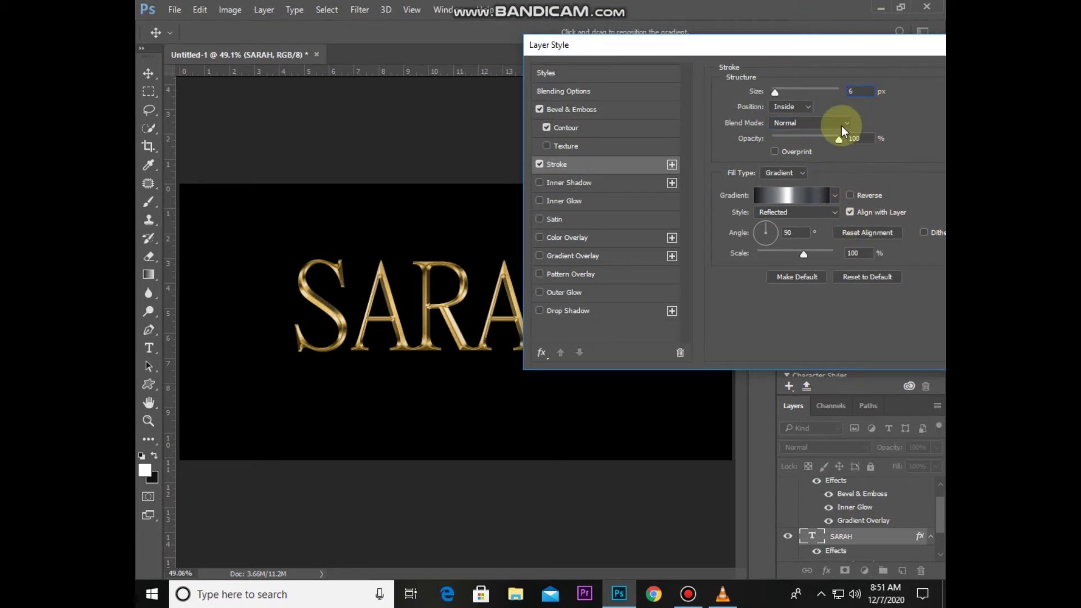
{"action": "left_click", "coordinate": [834, 196]}
{"action": "left_click_drag", "start_coordinate": [855, 226], "coordinate": [860, 290]}
{"action": "left_click", "coordinate": [770, 292]}
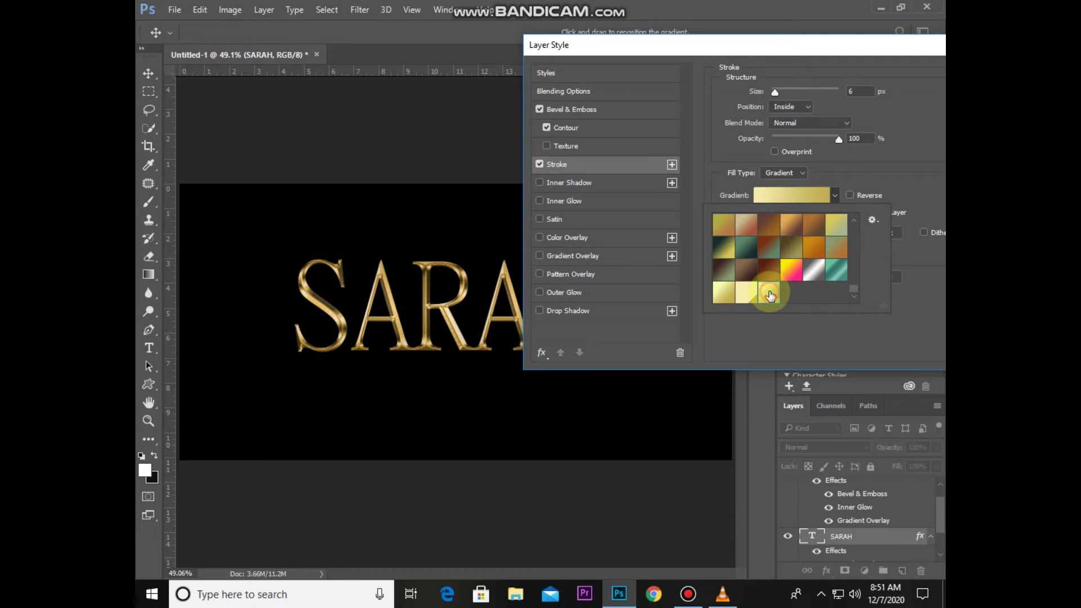
{"action": "left_click", "coordinate": [727, 189]}
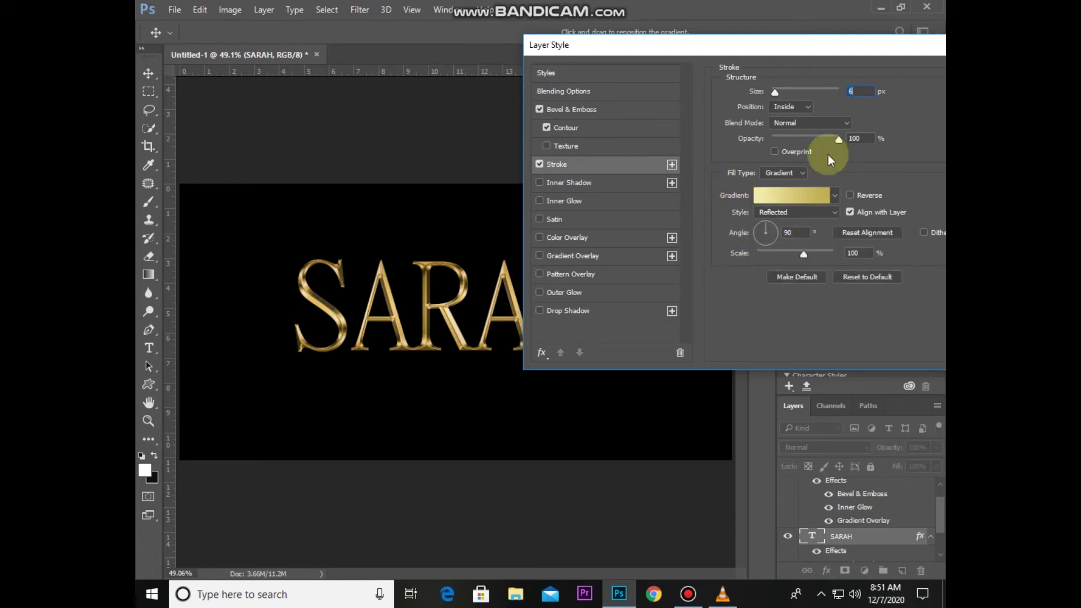
{"action": "left_click", "coordinate": [791, 106]}
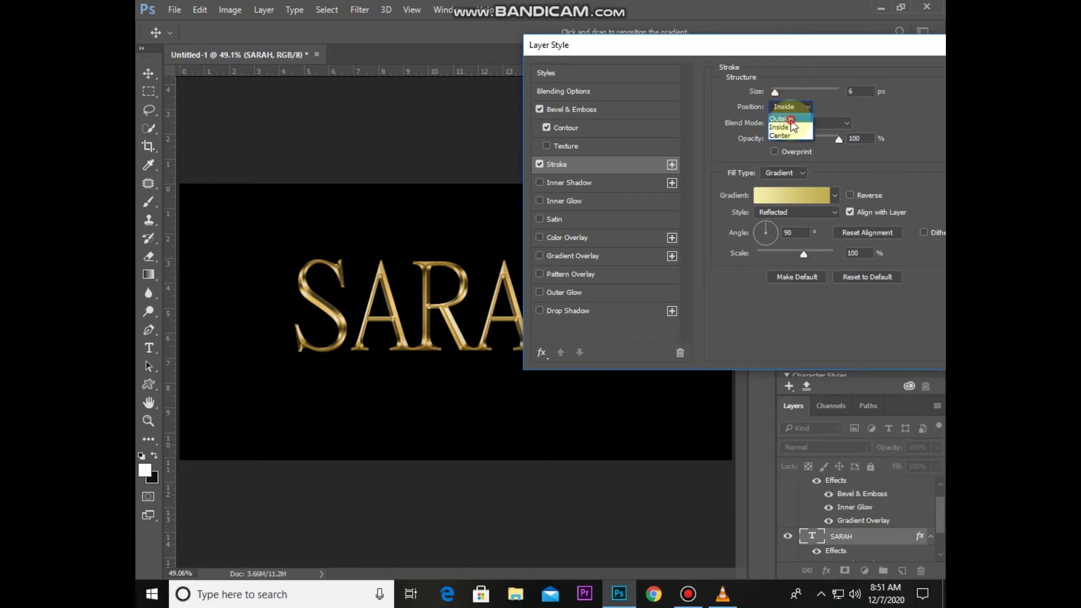
{"action": "left_click", "coordinate": [789, 119]}
{"action": "left_click", "coordinate": [856, 97]}
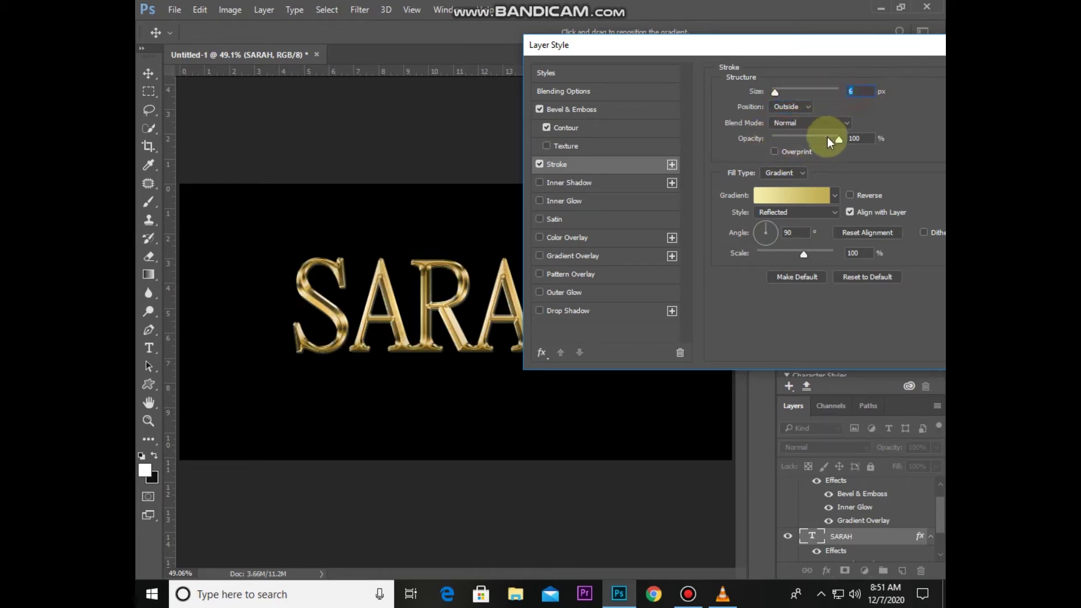
{"action": "type", "text": "8"}
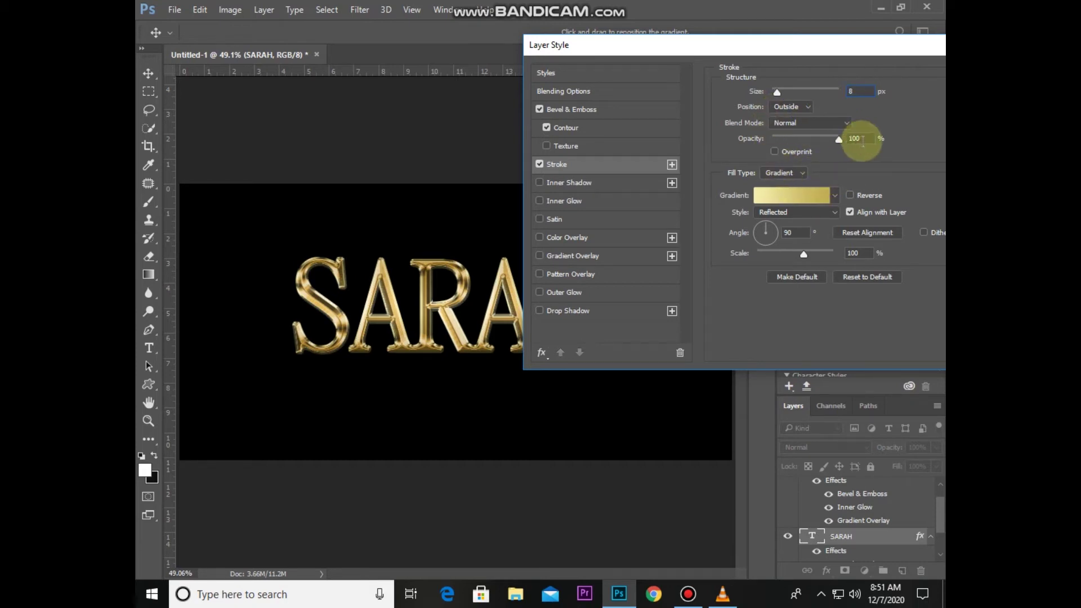
{"action": "left_click", "coordinate": [810, 123]}
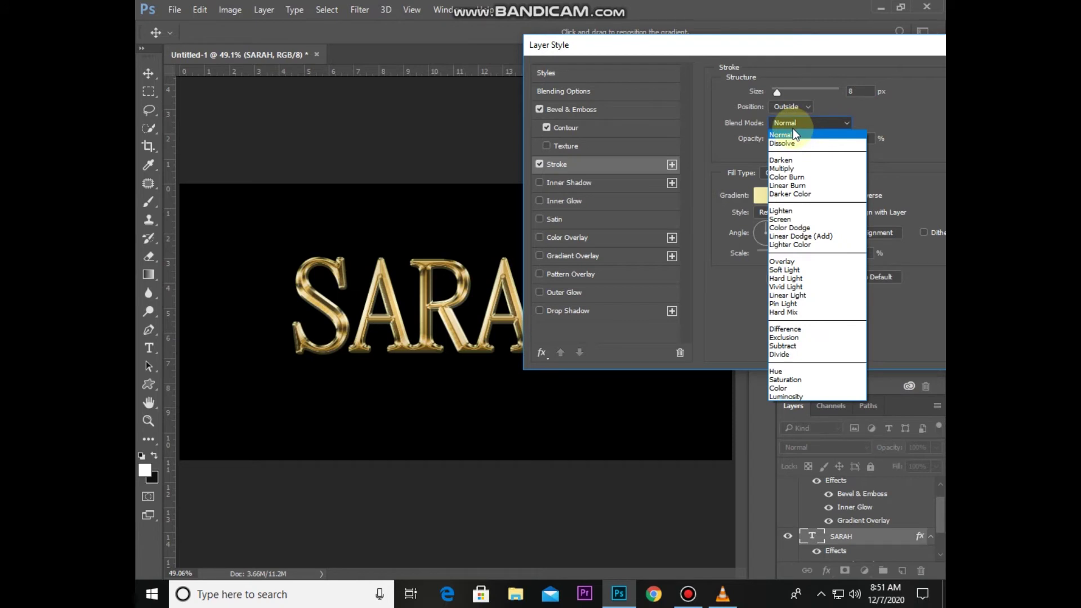
{"action": "left_click", "coordinate": [794, 135]}
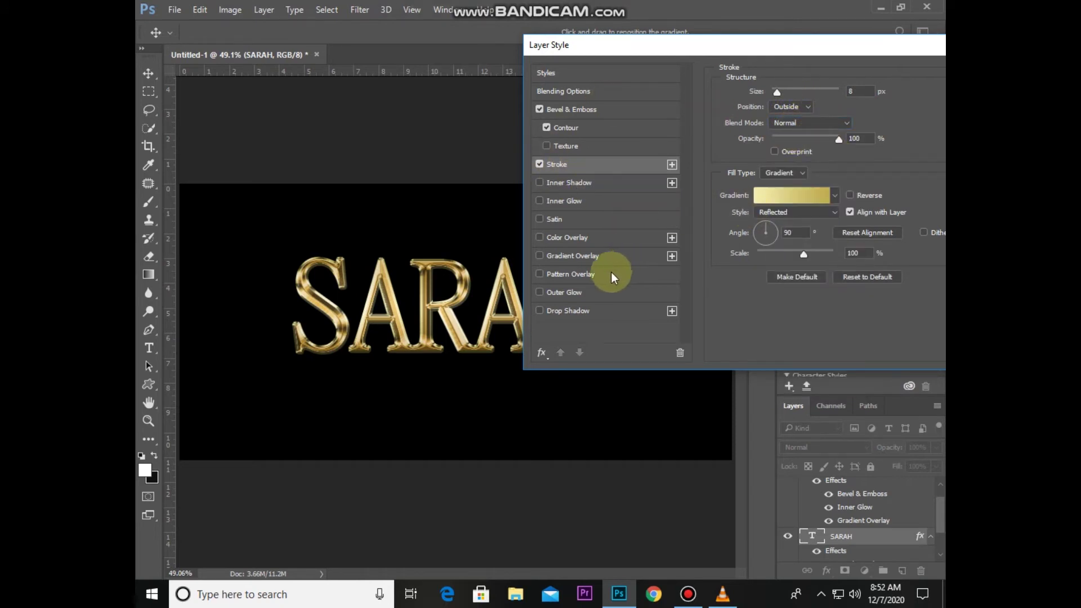
Enable Outer Glow on SARAH in Screen blend mode with an orange glow colour
{"action": "left_click", "coordinate": [565, 293]}
{"action": "left_click", "coordinate": [822, 91]}
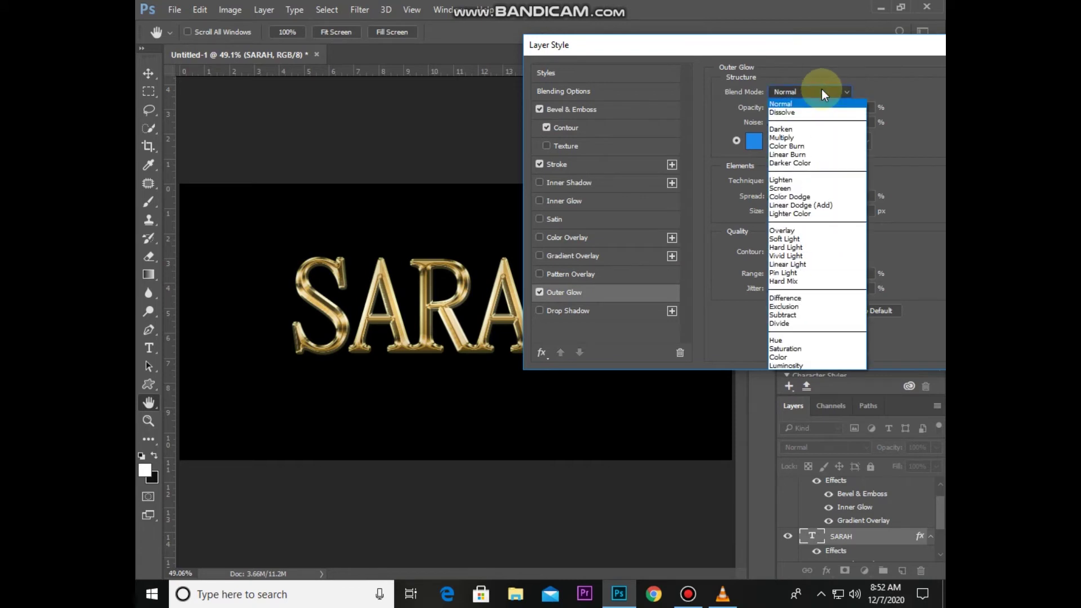
{"action": "left_click", "coordinate": [805, 188]}
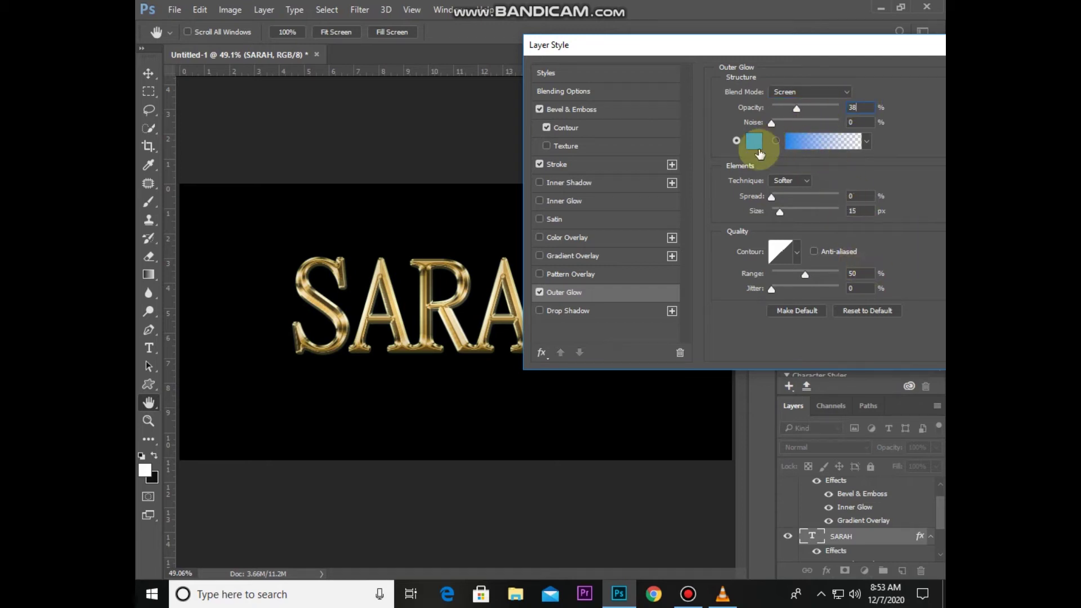
{"action": "left_click", "coordinate": [753, 141]}
{"action": "left_click_drag", "start_coordinate": [758, 175], "coordinate": [755, 266]}
{"action": "left_click", "coordinate": [709, 122]}
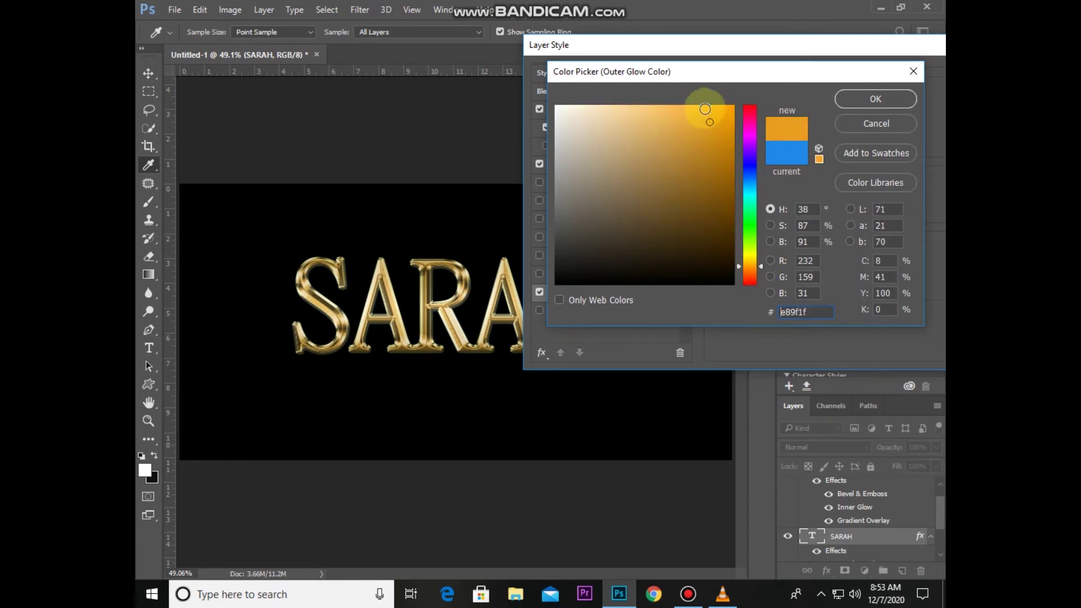
{"action": "left_click_drag", "start_coordinate": [717, 115], "coordinate": [718, 114]}
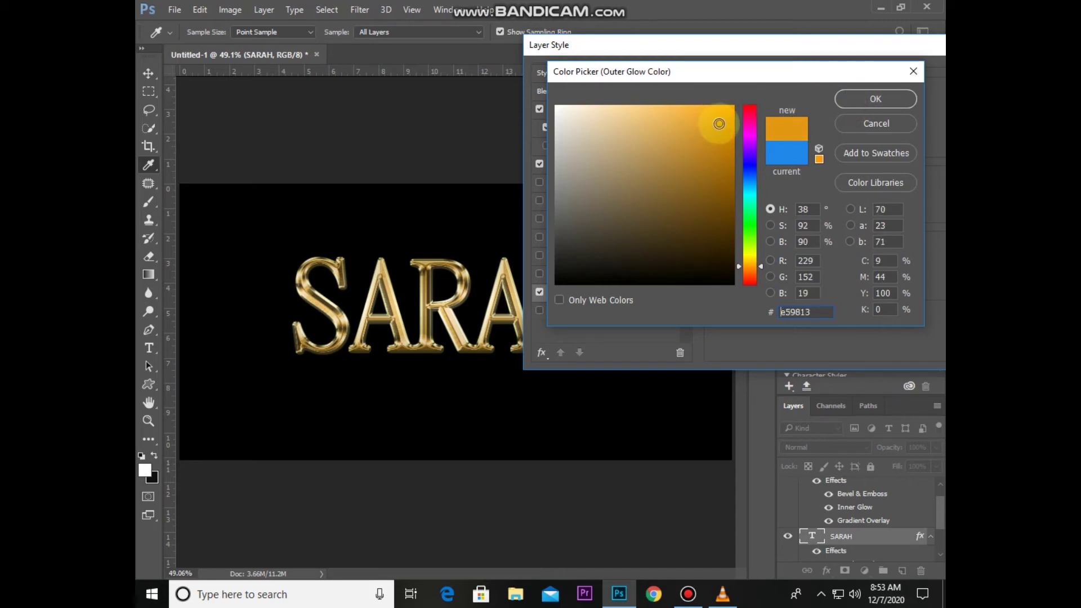
{"action": "left_click", "coordinate": [878, 99]}
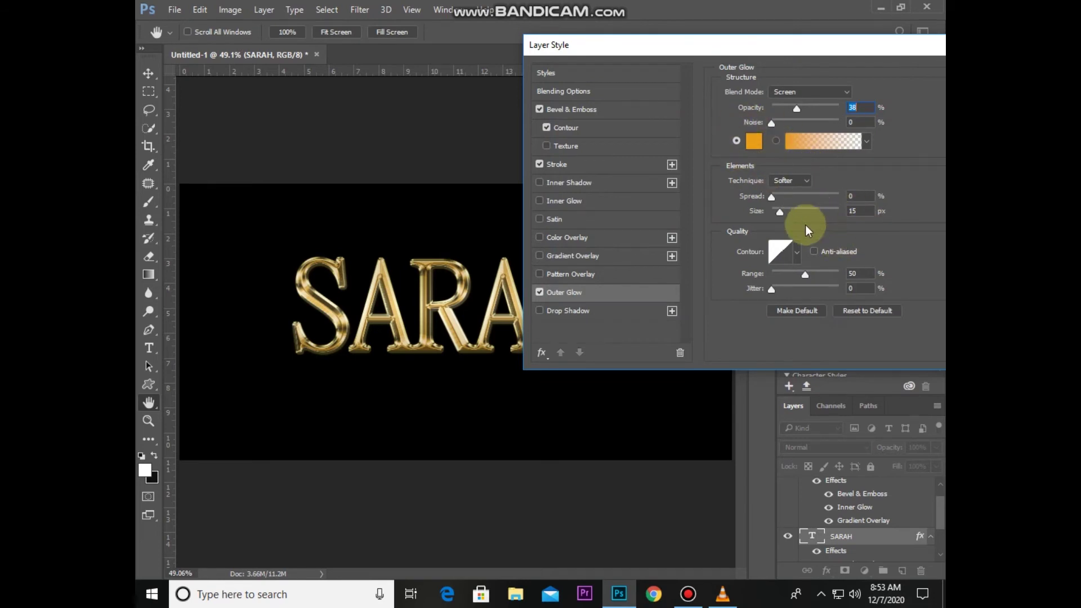
Set the outer glow size to 25 px and apply the layer style
{"action": "double_click", "coordinate": [853, 211]}
{"action": "left_click_drag", "start_coordinate": [769, 217], "coordinate": [792, 216]}
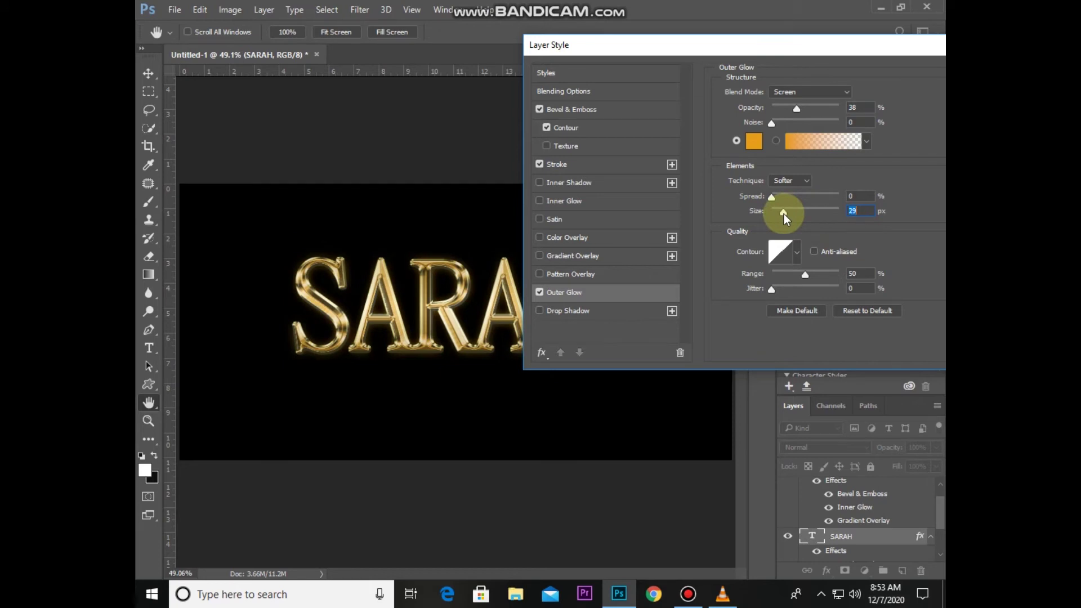
{"action": "left_click_drag", "start_coordinate": [784, 217], "coordinate": [804, 225]}
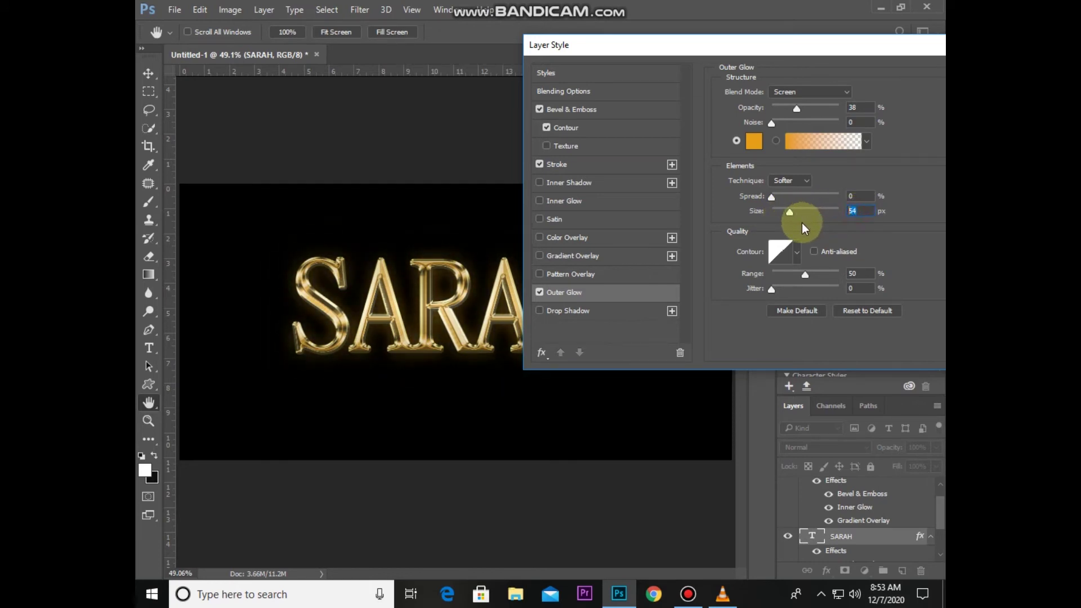
{"action": "left_click_drag", "start_coordinate": [804, 228], "coordinate": [777, 229]}
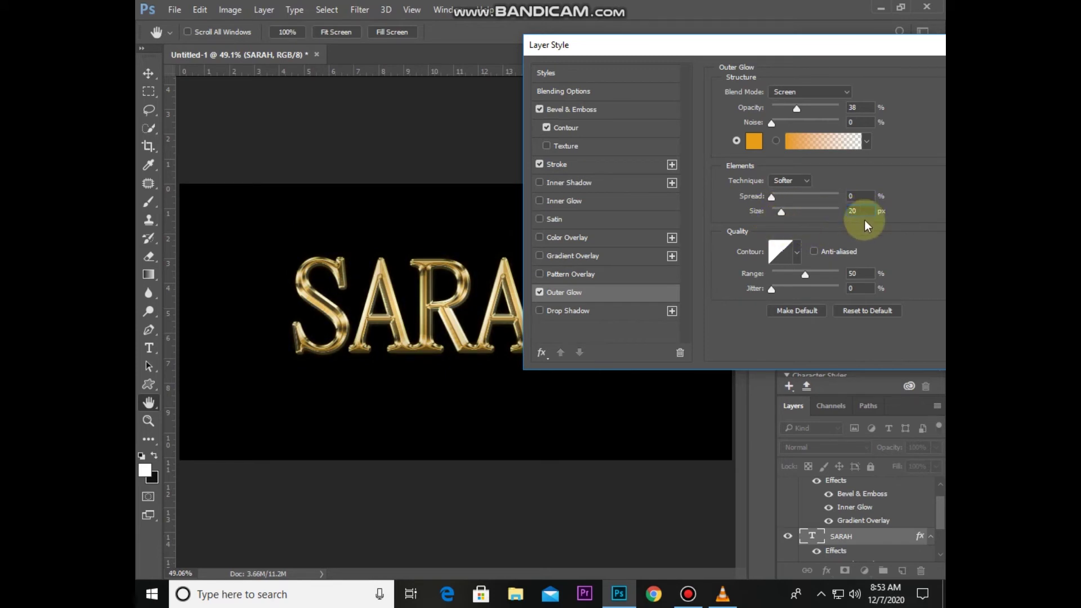
{"action": "left_click_drag", "start_coordinate": [852, 217], "coordinate": [813, 219]}
{"action": "type", "text": "5"}
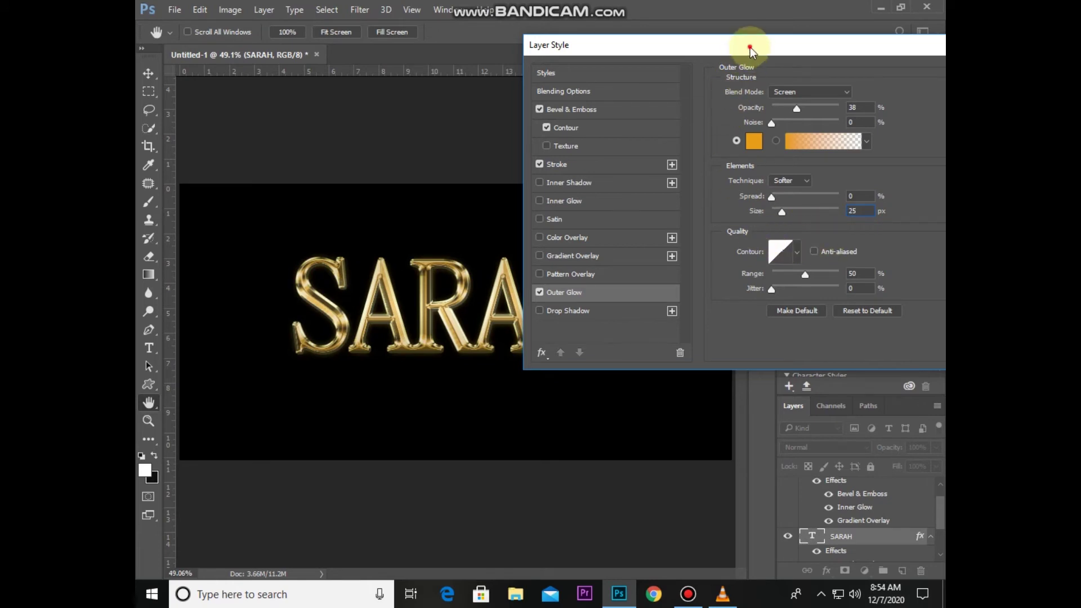
{"action": "left_click_drag", "start_coordinate": [748, 49], "coordinate": [753, 46]}
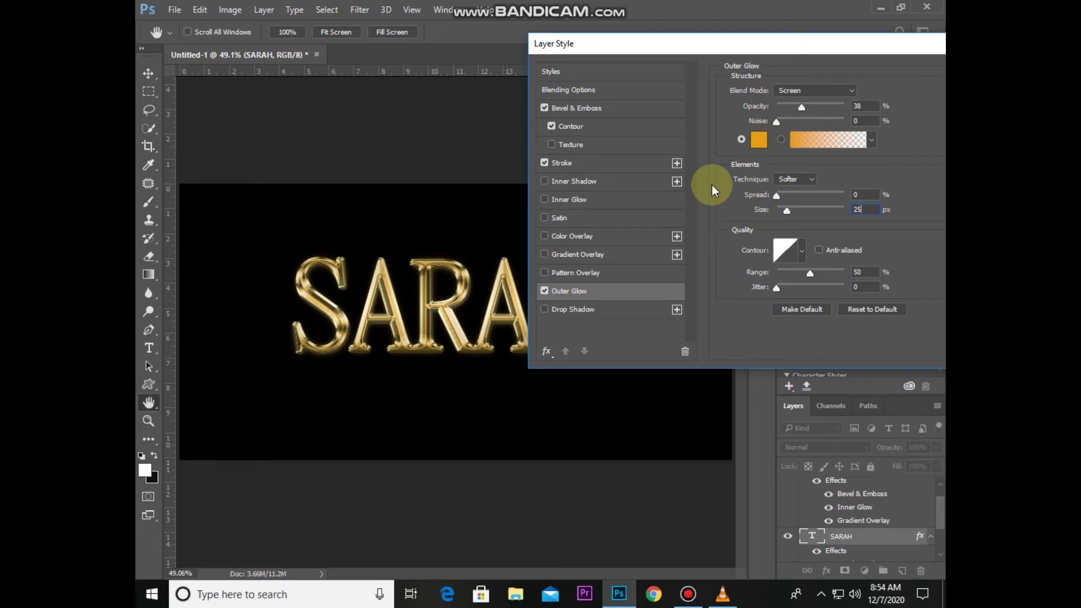
{"action": "left_click_drag", "start_coordinate": [894, 47], "coordinate": [752, 59]}
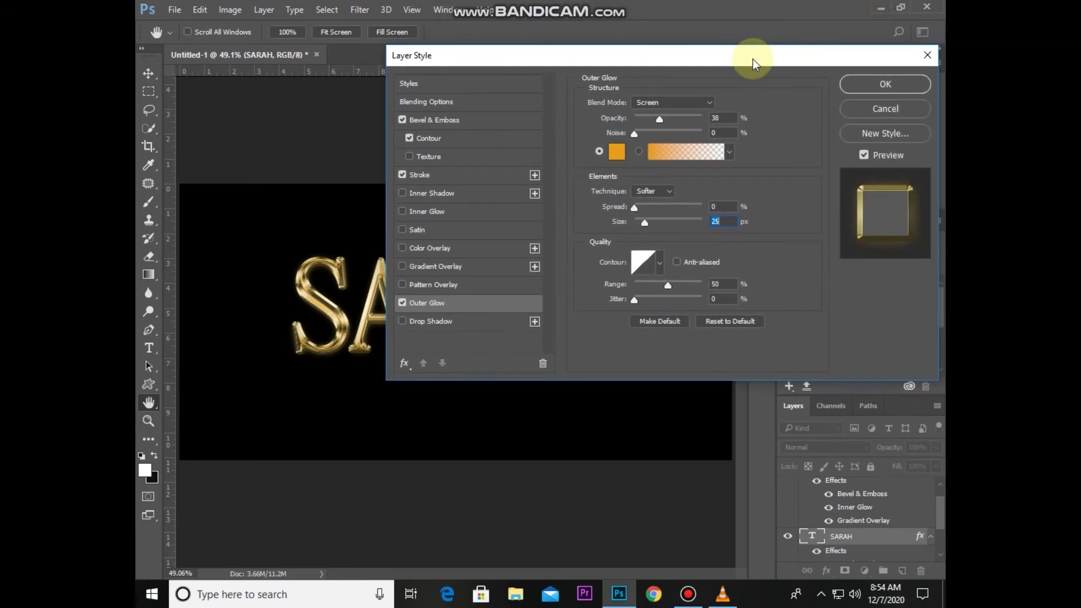
{"action": "left_click", "coordinate": [863, 83]}
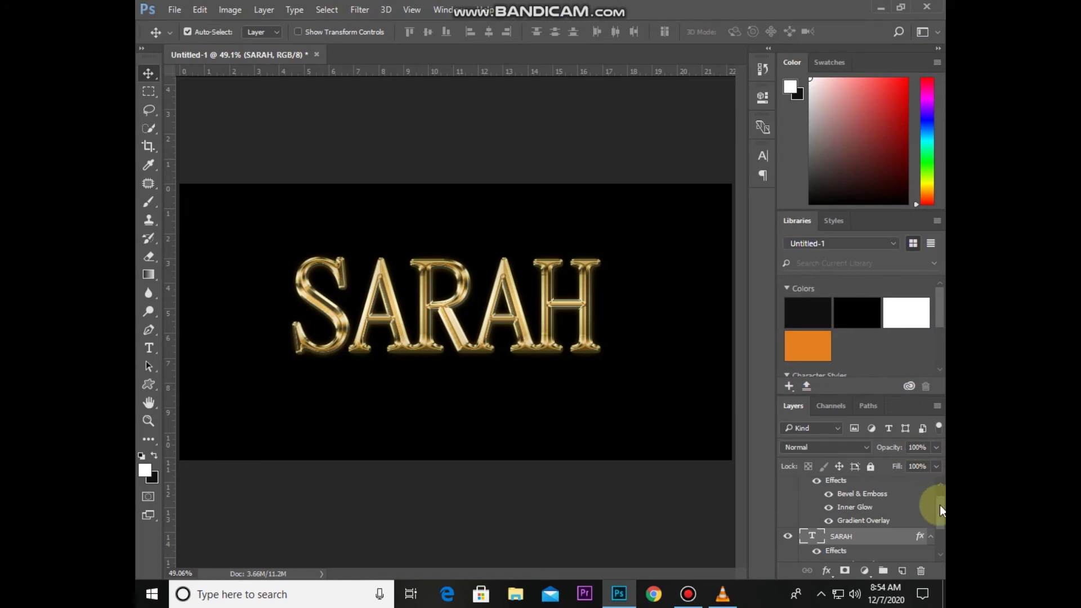
Drag the styled SARAH layer into the Libraries Layer Styles to save it as 'sarah style'
{"action": "left_click_drag", "start_coordinate": [940, 511], "coordinate": [940, 542]}
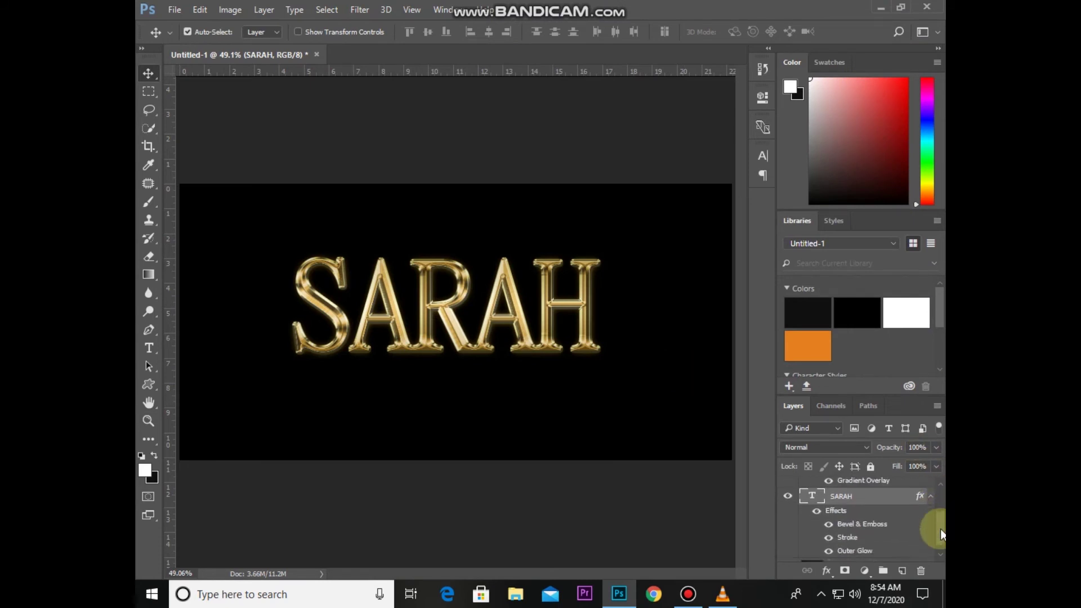
{"action": "left_click_drag", "start_coordinate": [940, 542], "coordinate": [940, 509]}
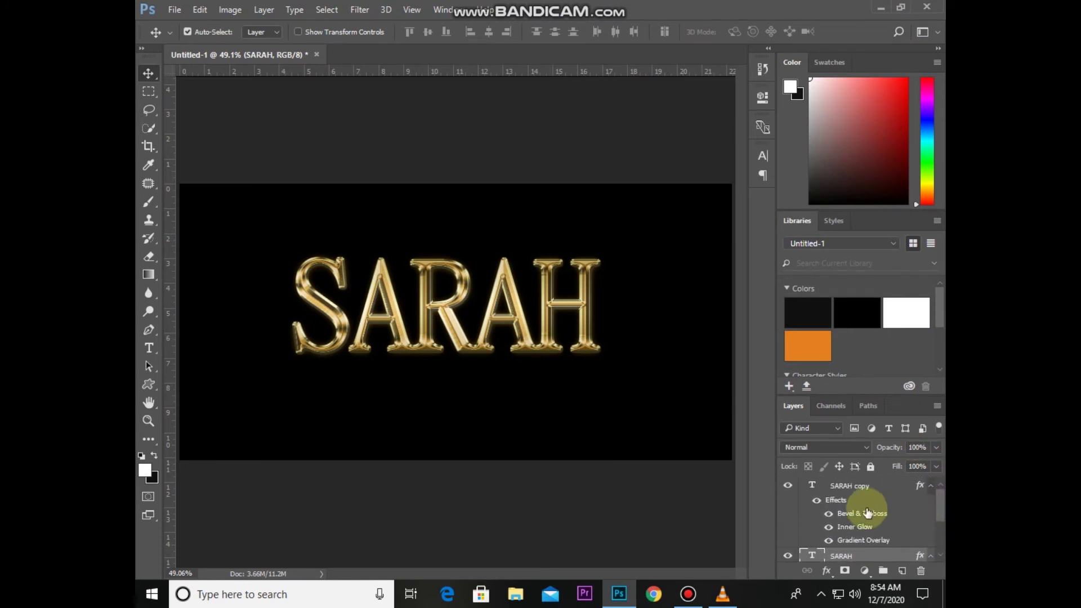
{"action": "left_click_drag", "start_coordinate": [825, 513], "coordinate": [235, 330]}
Add the text 'Beauty Salon' in white Hostline Demo script below SARAH
{"action": "key", "text": "t"}
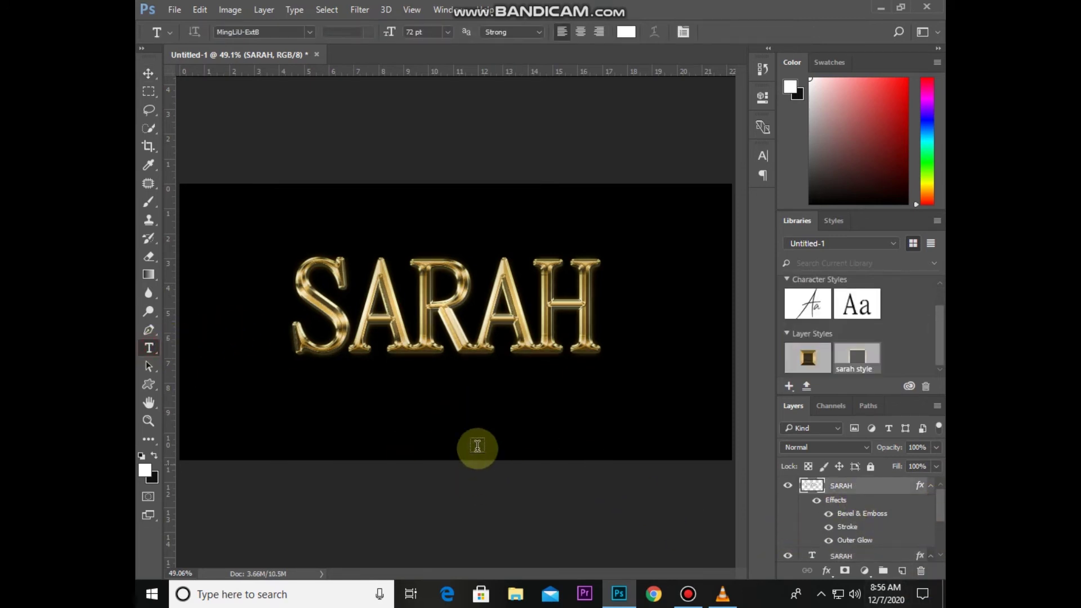
{"action": "left_click", "coordinate": [365, 396]}
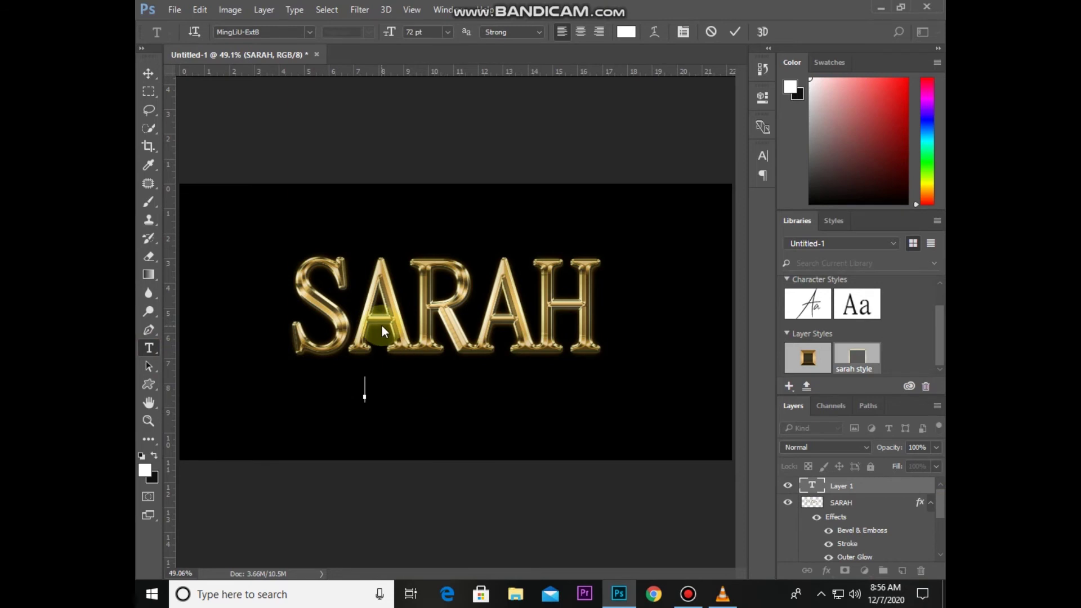
{"action": "left_click", "coordinate": [311, 34]}
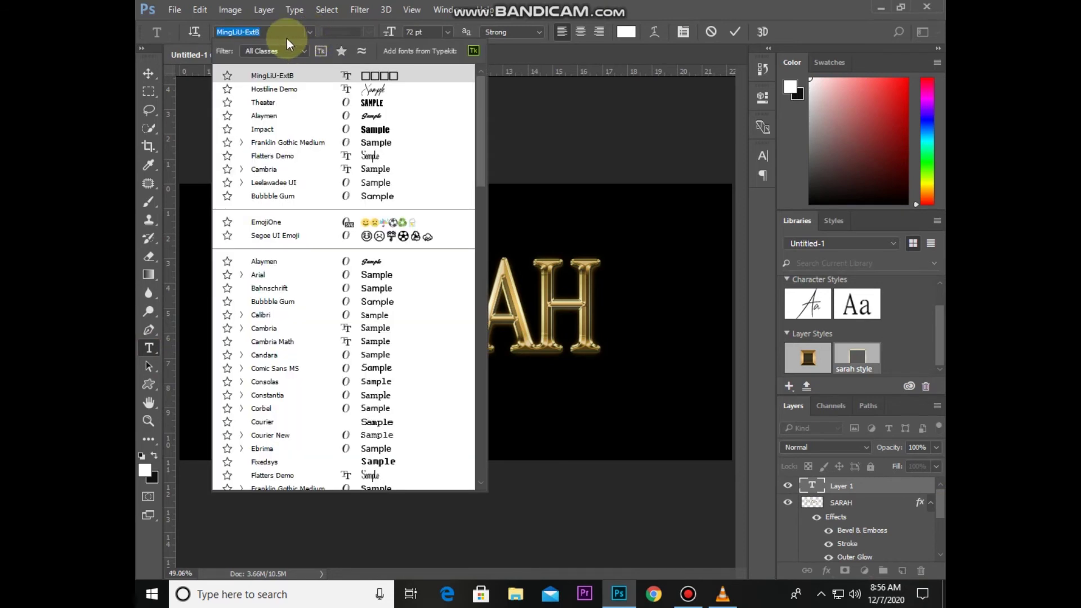
{"action": "type", "text": "ho"}
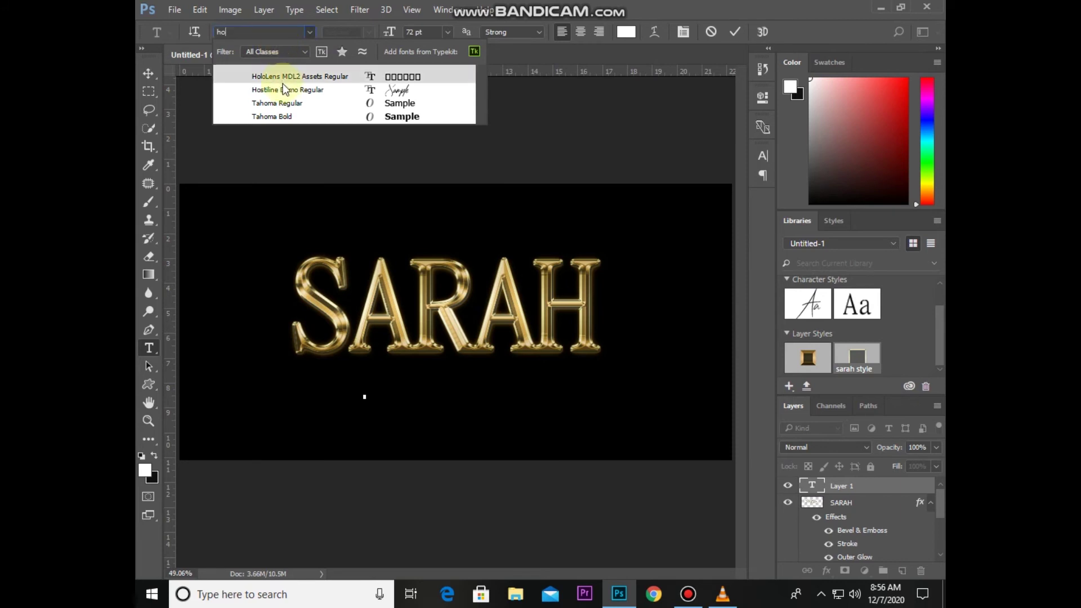
{"action": "left_click", "coordinate": [283, 86]}
{"action": "type", "text": "beauty"}
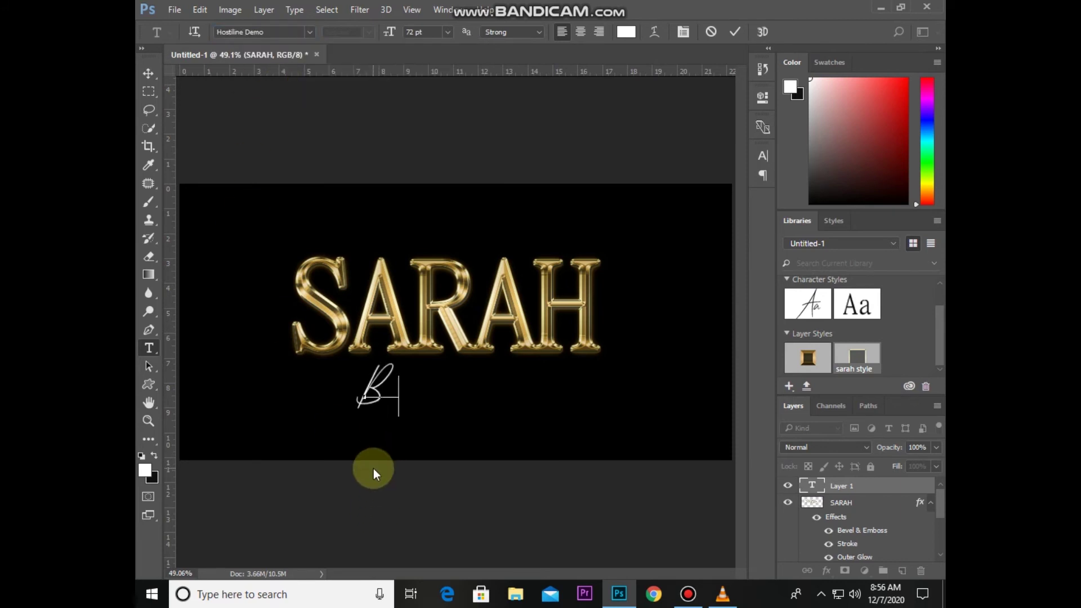
{"action": "type", "text": "S"}
{"action": "key", "text": "BackSpace"}
{"action": "key", "text": "BackSpace"}
{"action": "key", "text": "BackSpace"}
{"action": "key", "text": "BackSpace"}
{"action": "key", "text": "BackSpace"}
{"action": "key", "text": "BackSpace"}
{"action": "key", "text": "BackSpace"}
{"action": "type", "text": "Beauty Salon"}
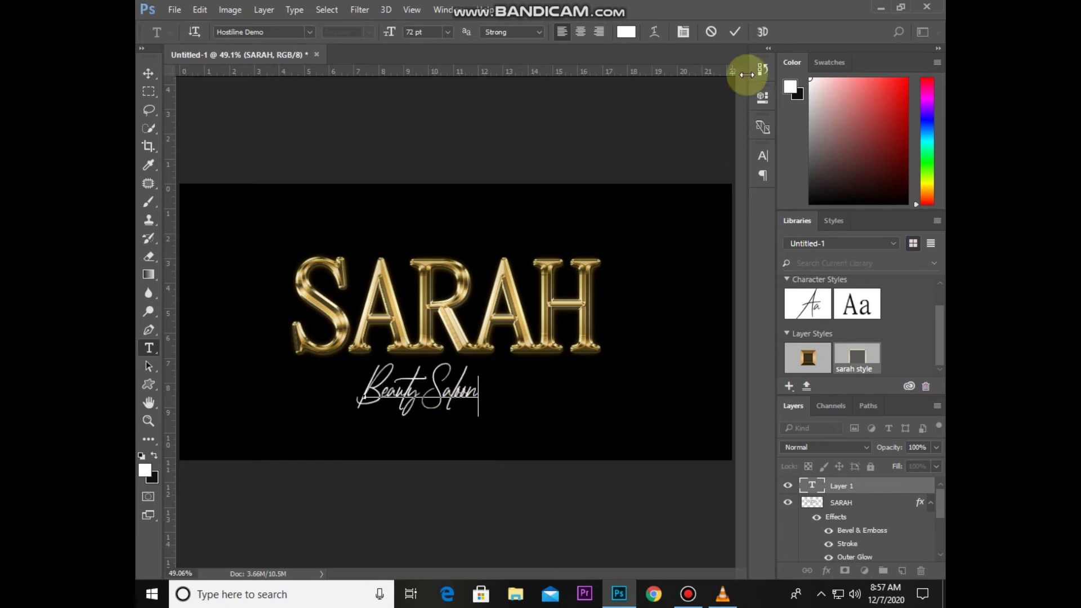
{"action": "left_click", "coordinate": [734, 31]}
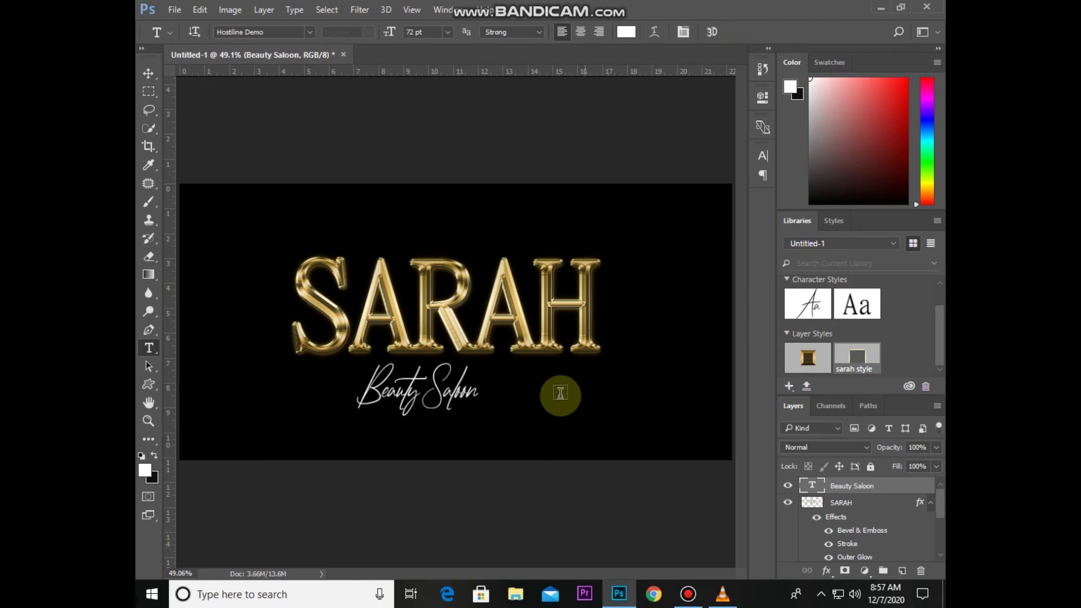
Apply the thinner gold library style to Beauty Salon and centre it beneath SARAH
{"action": "left_click", "coordinate": [854, 357]}
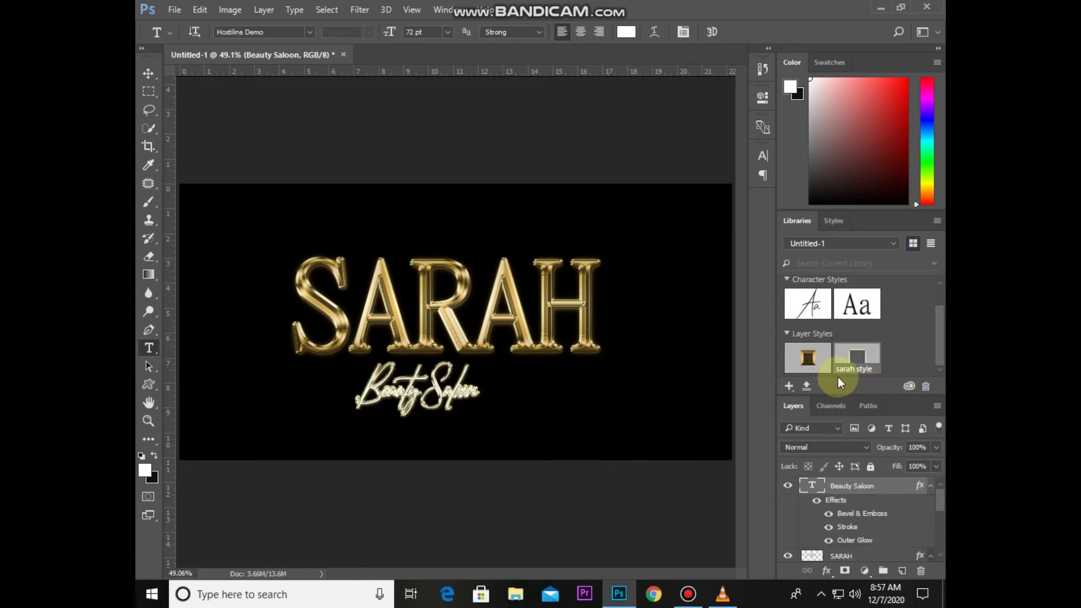
{"action": "left_click", "coordinate": [806, 357]}
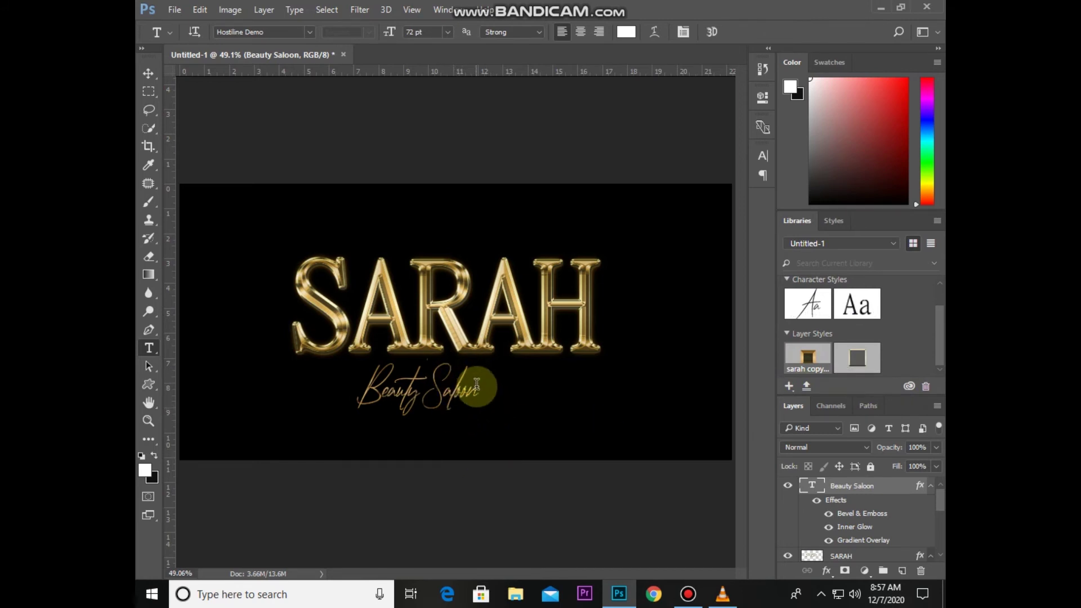
{"action": "key", "text": "v"}
{"action": "left_click_drag", "start_coordinate": [451, 398], "coordinate": [455, 413]}
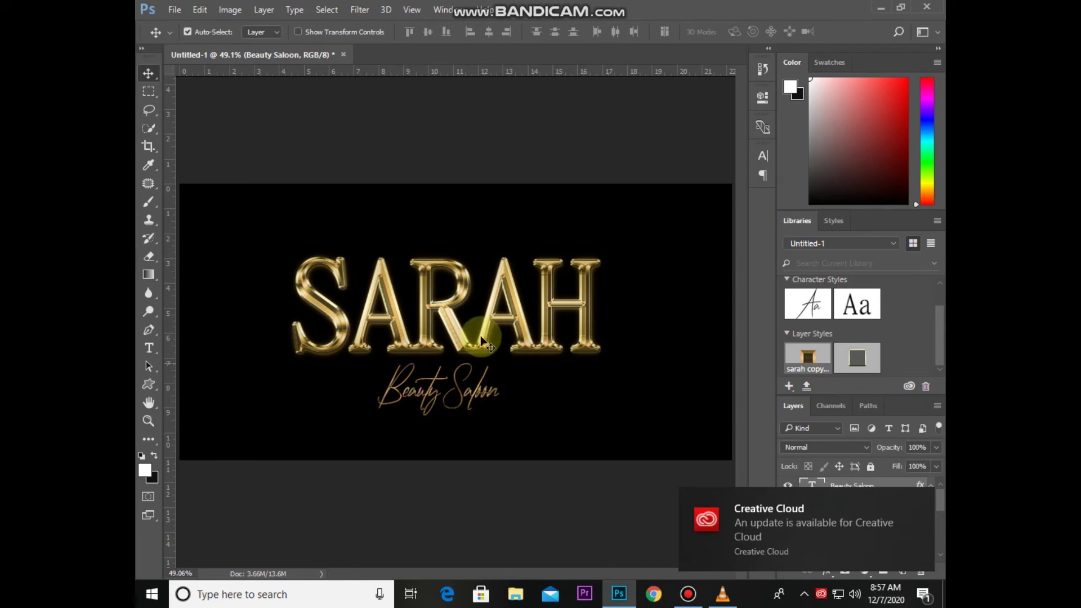
{"action": "left_click_drag", "start_coordinate": [467, 393], "coordinate": [467, 399]}
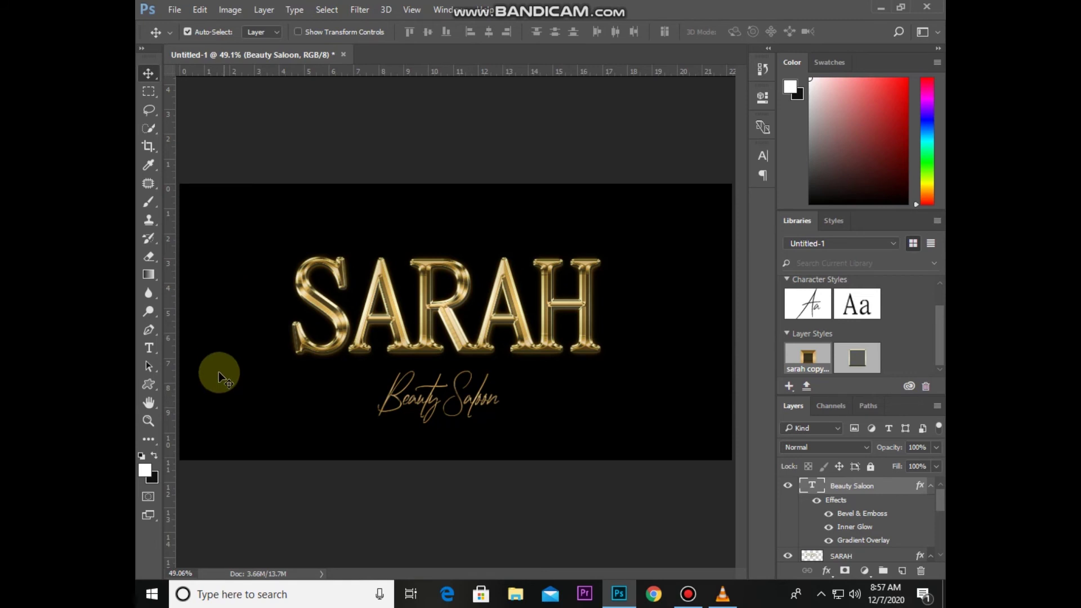
Draw a fleur-de-lis custom shape above SARAH
{"action": "left_click", "coordinate": [150, 385]}
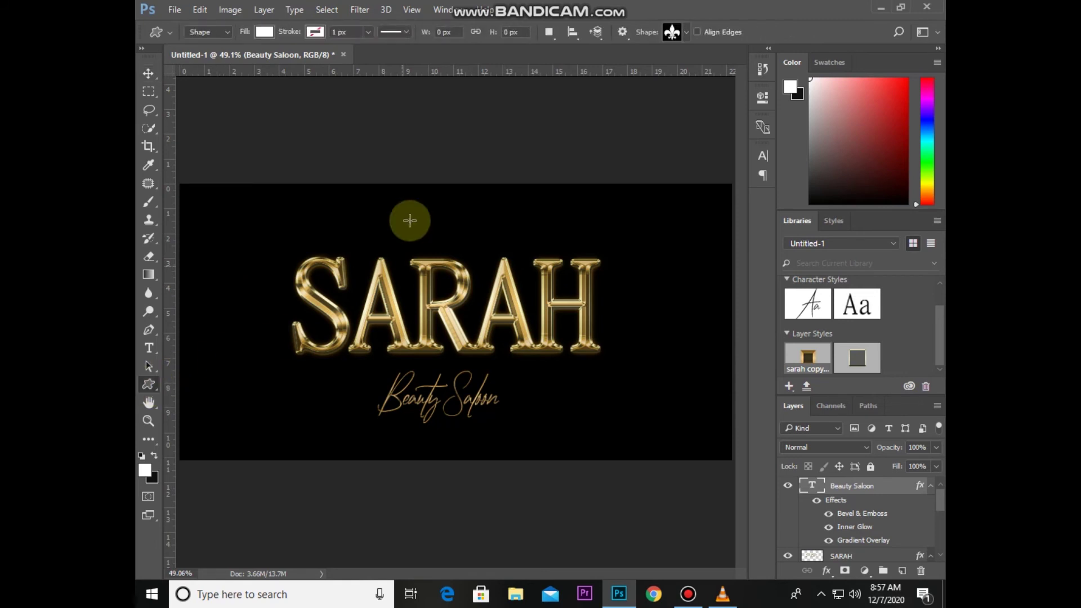
{"action": "left_click", "coordinate": [673, 32]}
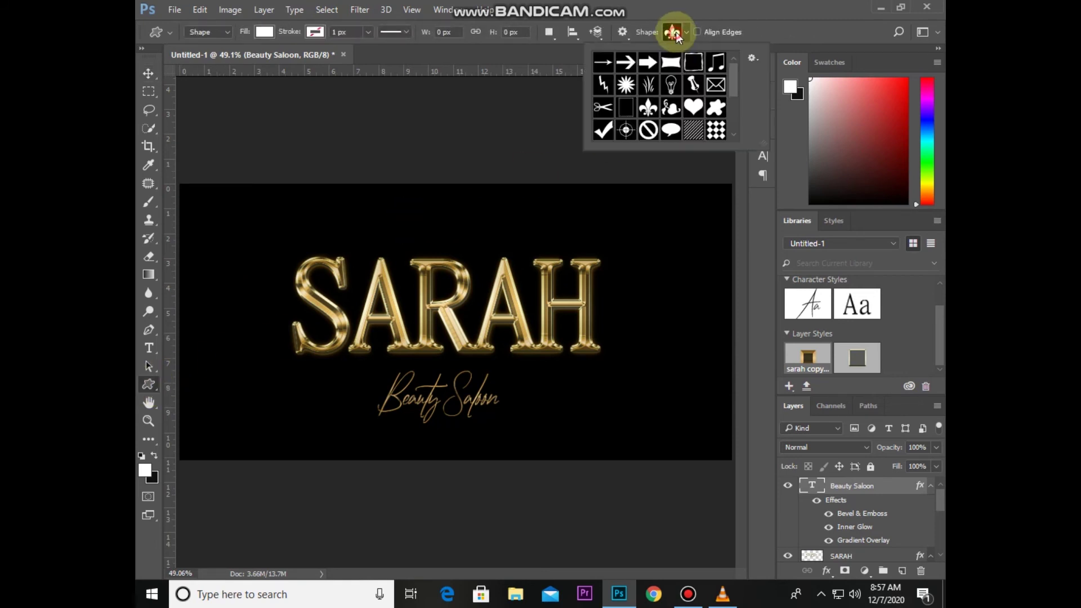
{"action": "left_click", "coordinate": [648, 109]}
{"action": "left_click_drag", "start_coordinate": [449, 207], "coordinate": [474, 254]}
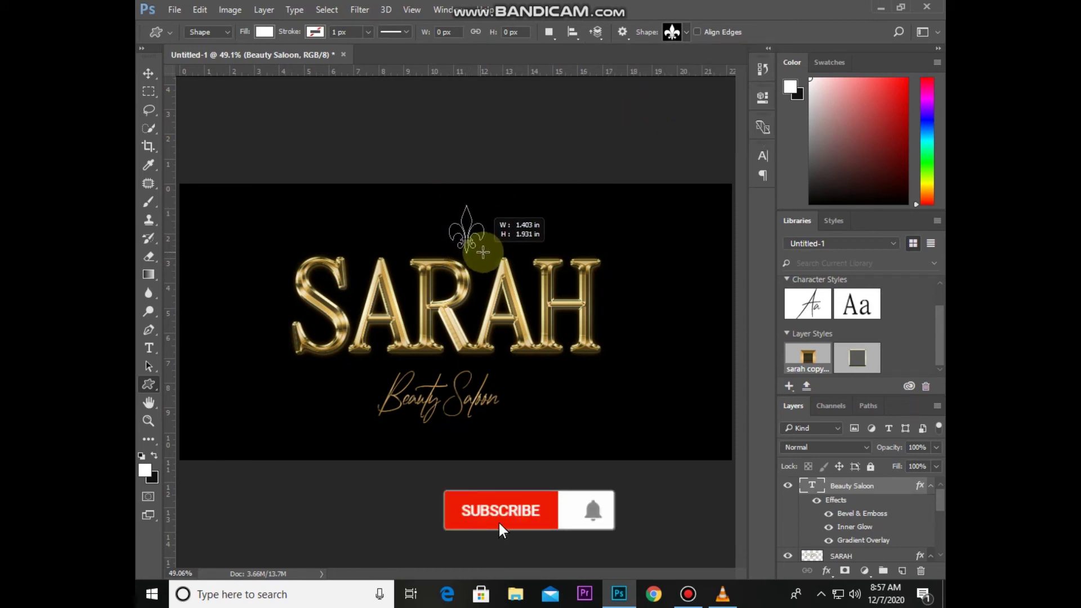
{"action": "left_click_drag", "start_coordinate": [474, 254], "coordinate": [490, 263]}
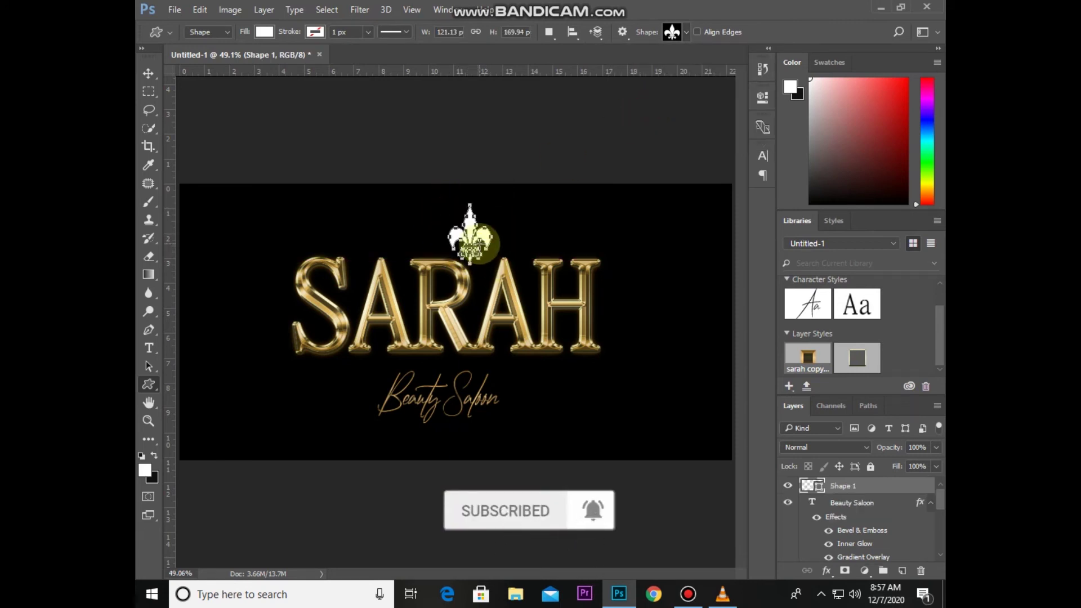
Give the fleur-de-lis the gold 'sarah copy' library style and add a new empty layer
{"action": "left_click", "coordinate": [858, 367]}
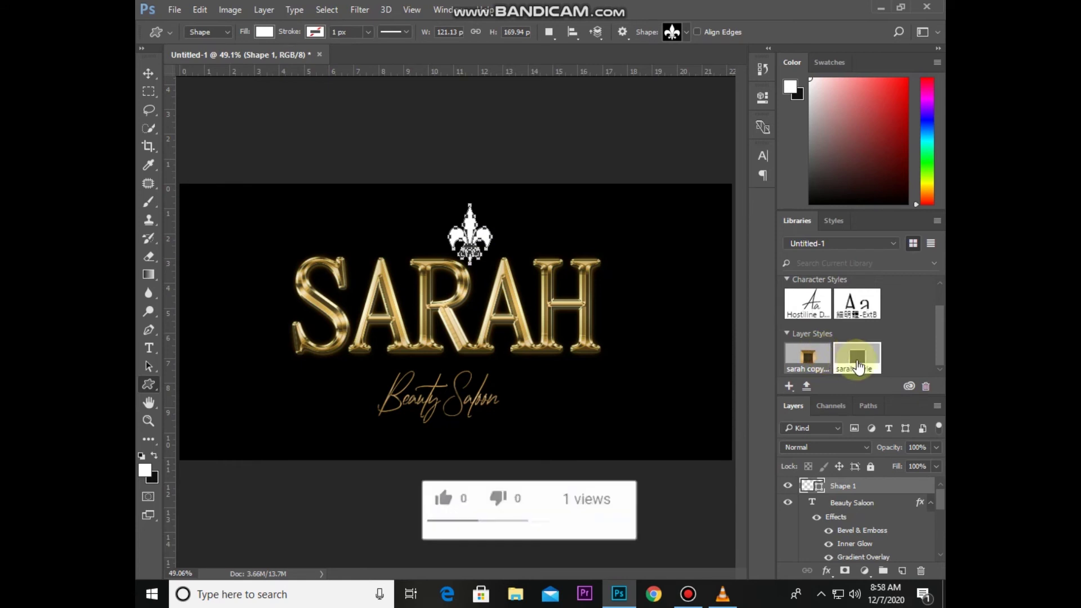
{"action": "left_click", "coordinate": [793, 372]}
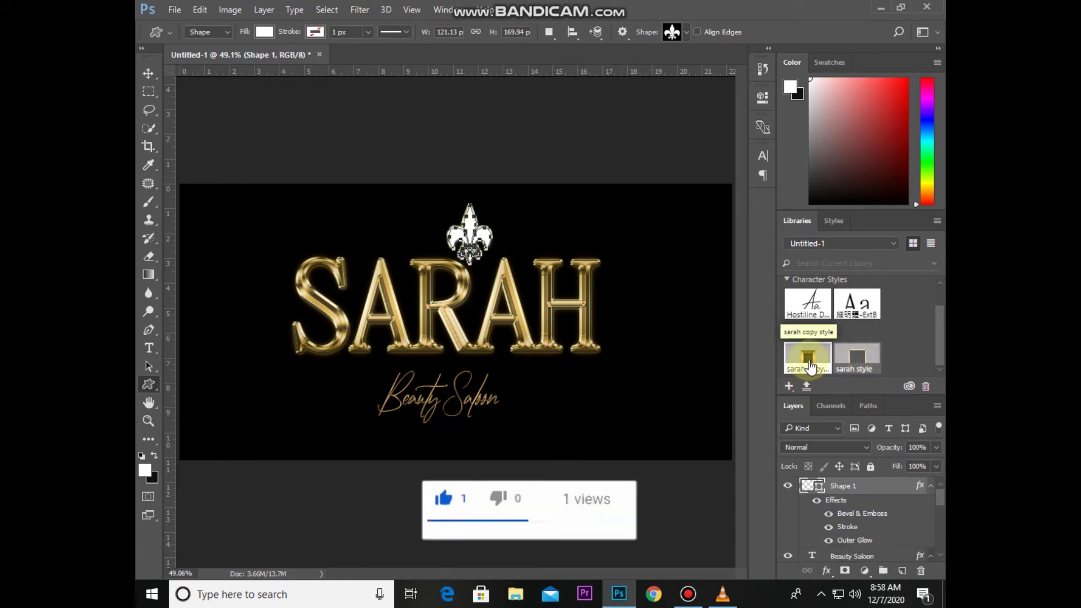
{"action": "left_click", "coordinate": [809, 366]}
{"action": "key", "text": "v"}
{"action": "left_click", "coordinate": [924, 503]}
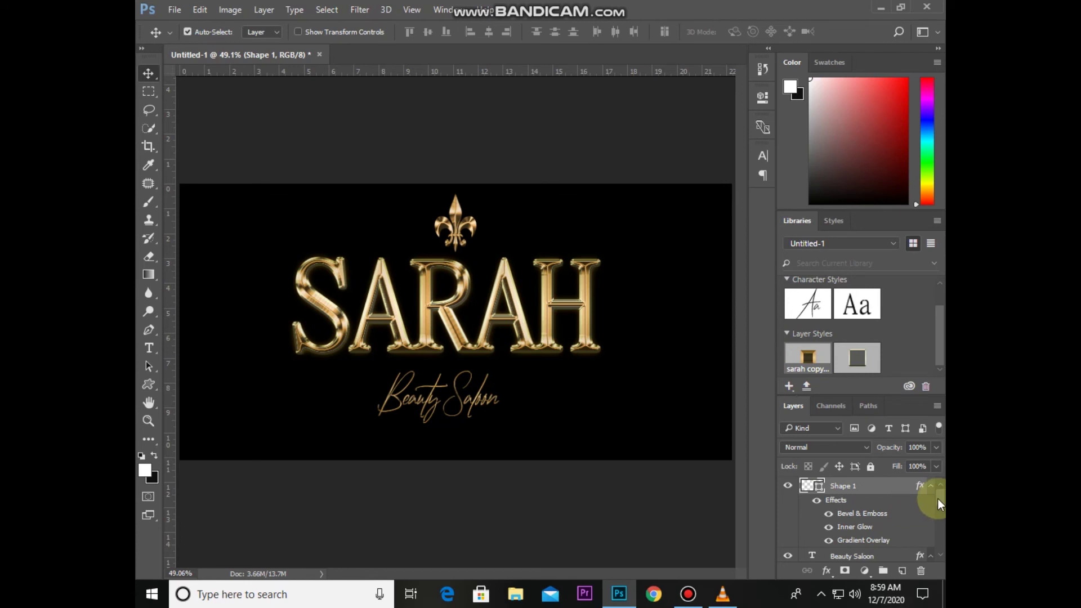
{"action": "left_click", "coordinate": [903, 572]}
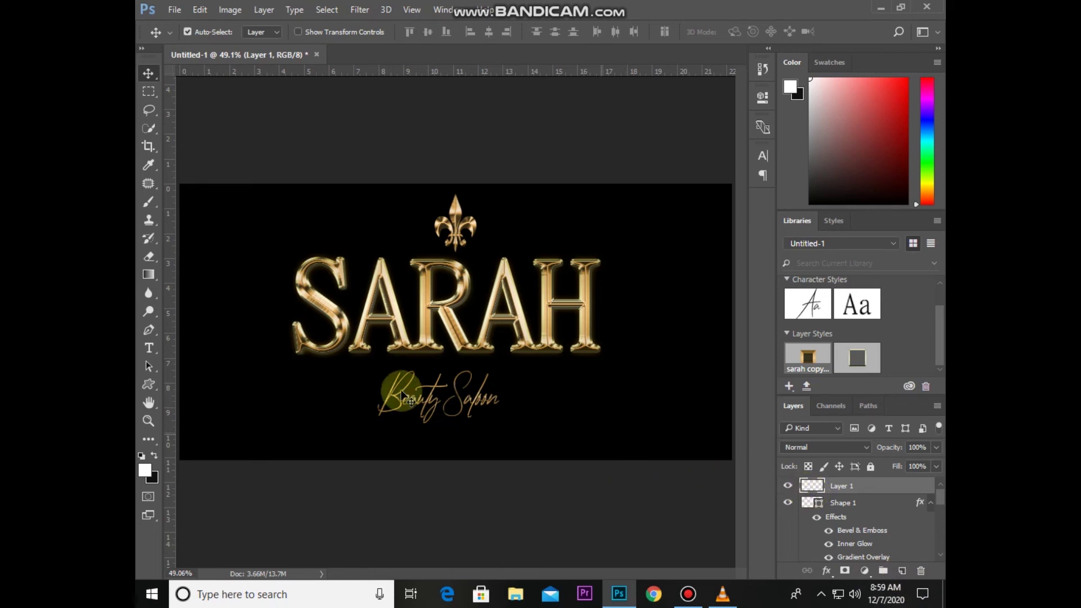
Paint a soft white glow over the logo centre with a large soft round brush
{"action": "left_click", "coordinate": [151, 201]}
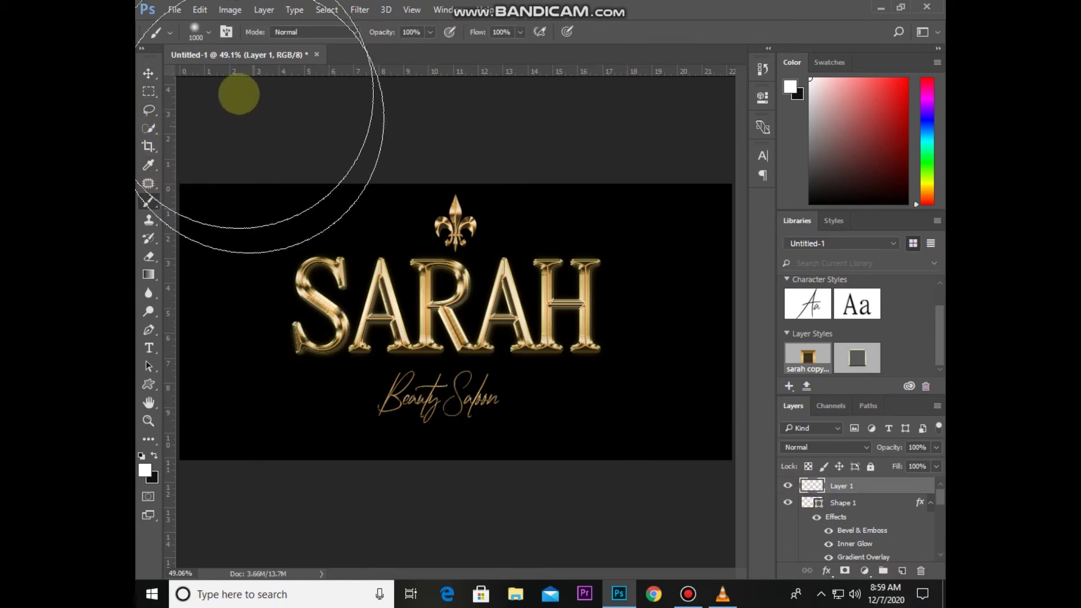
{"action": "left_click", "coordinate": [196, 32]}
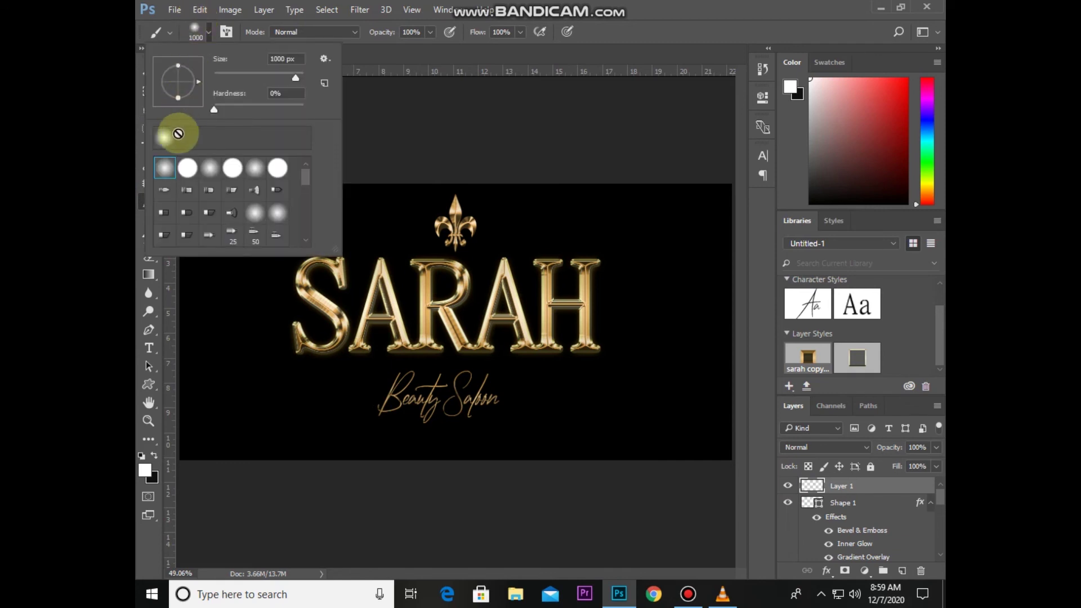
{"action": "double_click", "coordinate": [163, 167]}
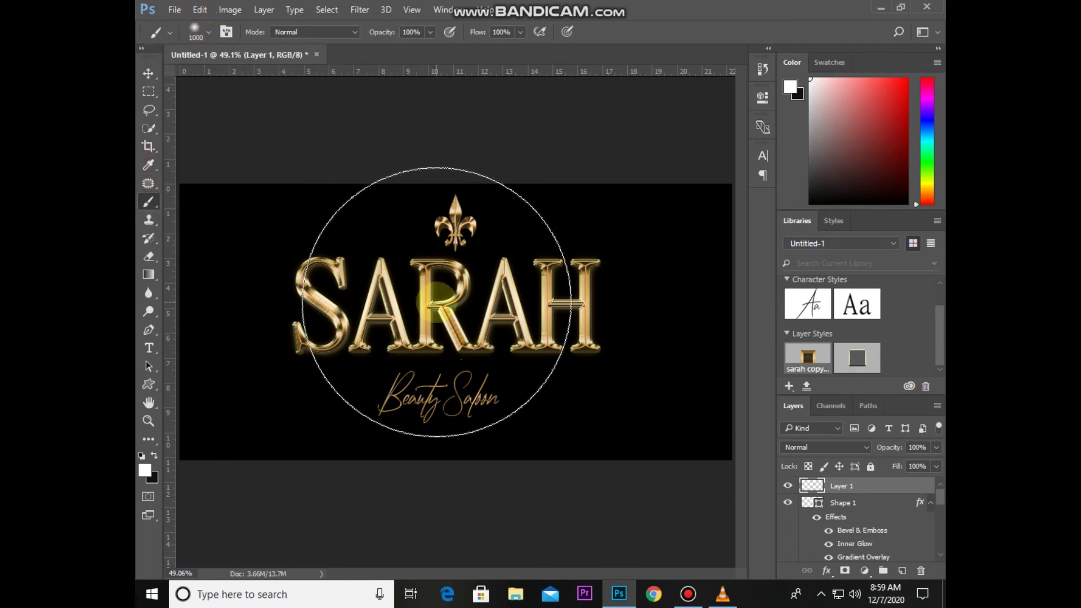
{"action": "key", "text": "bracketright"}
{"action": "key", "text": "bracketright"}
{"action": "left_click", "coordinate": [444, 311]}
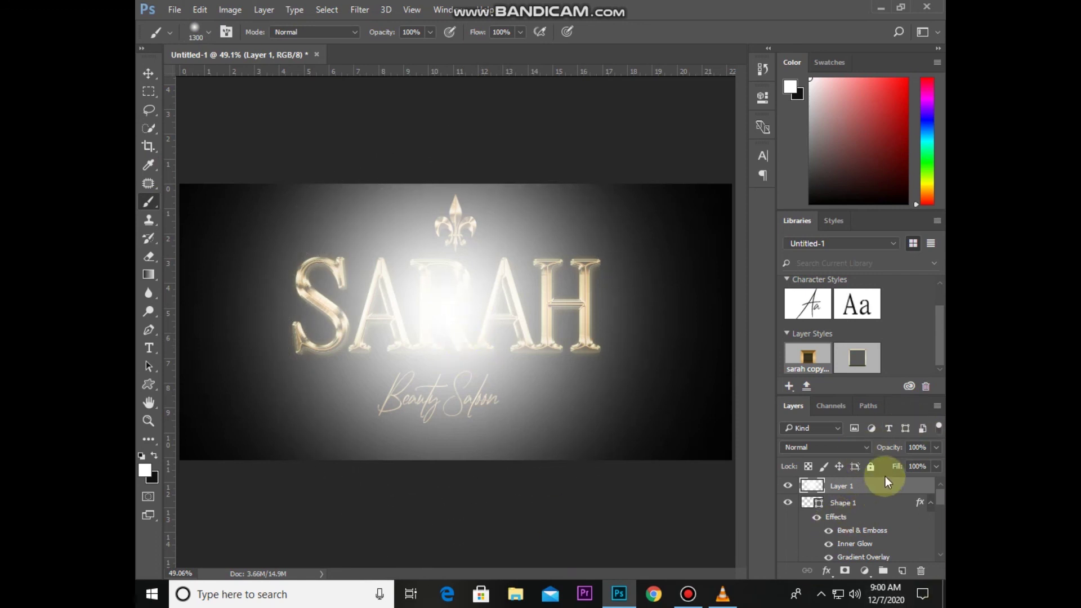
Blend the glow layer as Overlay at 40% opacity and add another empty layer
{"action": "left_click", "coordinate": [791, 448]}
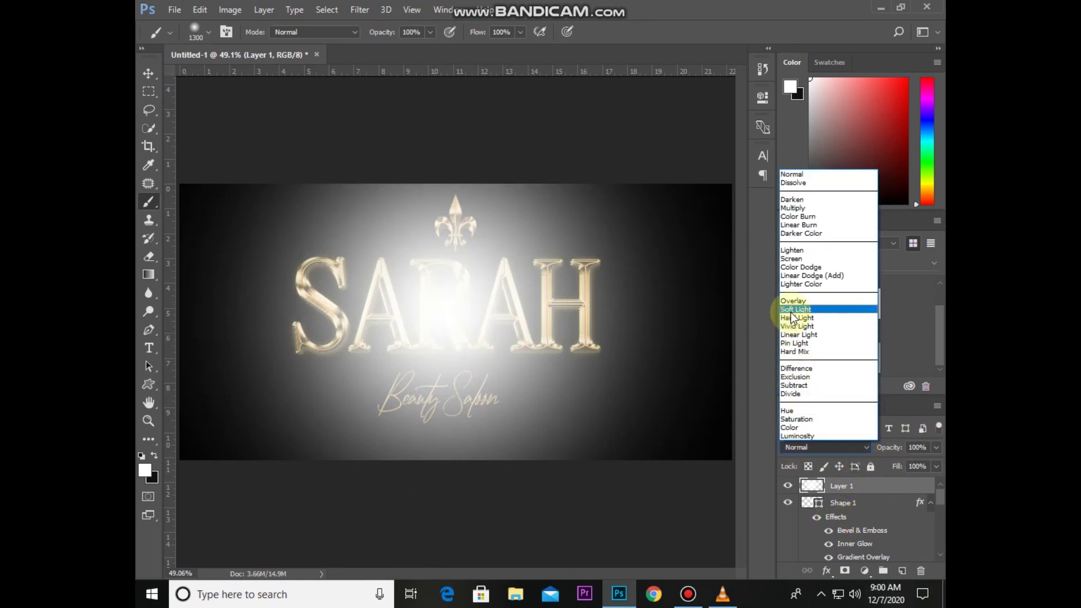
{"action": "left_click", "coordinate": [793, 301]}
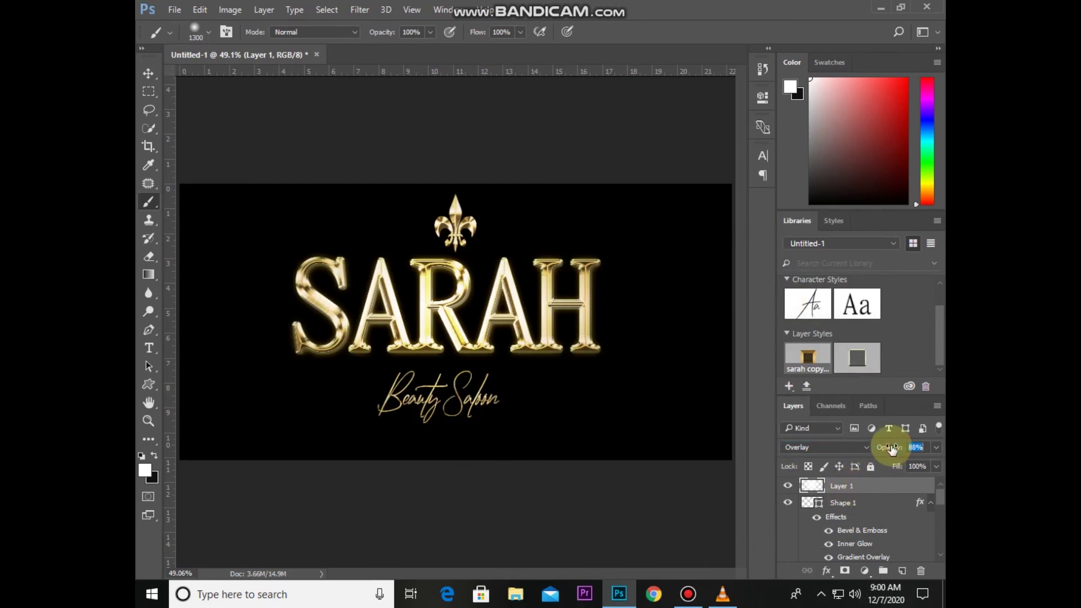
{"action": "mouse_move", "coordinate": [863, 458]}
{"action": "left_mouse_down"}
{"action": "mouse_move", "coordinate": [764, 455]}
{"action": "mouse_move", "coordinate": [865, 459]}
{"action": "left_mouse_up"}
{"action": "type", "text": "0"}
{"action": "key", "text": "Return"}
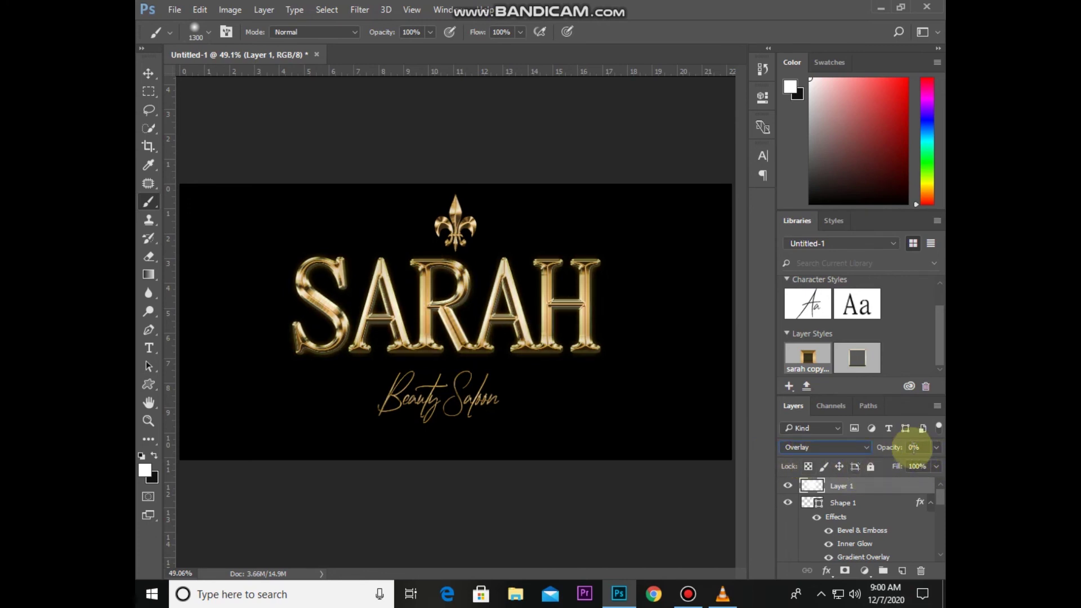
{"action": "left_click", "coordinate": [913, 448]}
{"action": "type", "text": "40"}
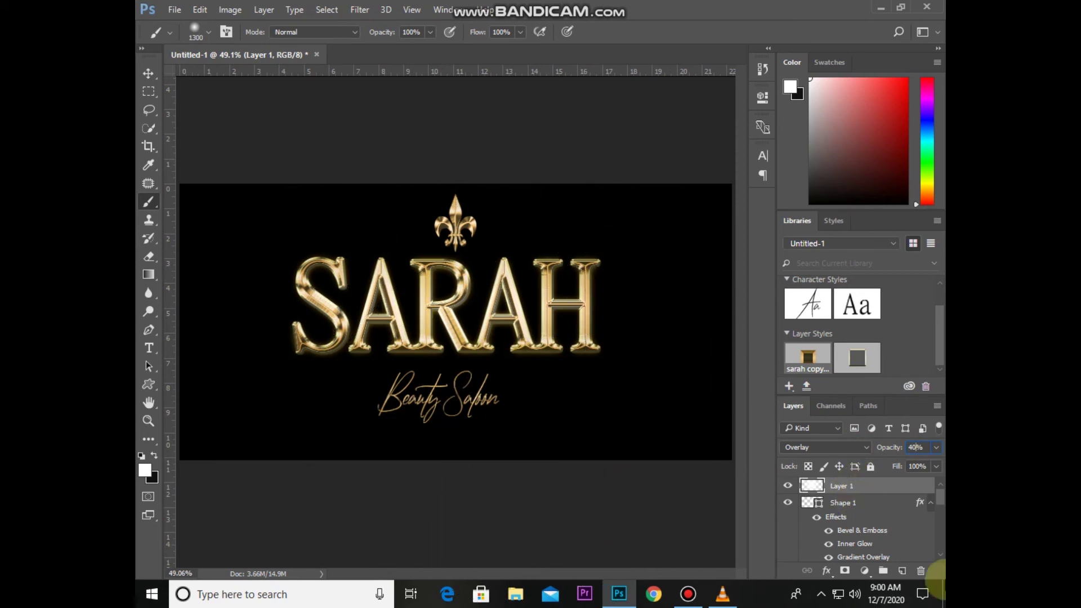
{"action": "left_click", "coordinate": [903, 571]}
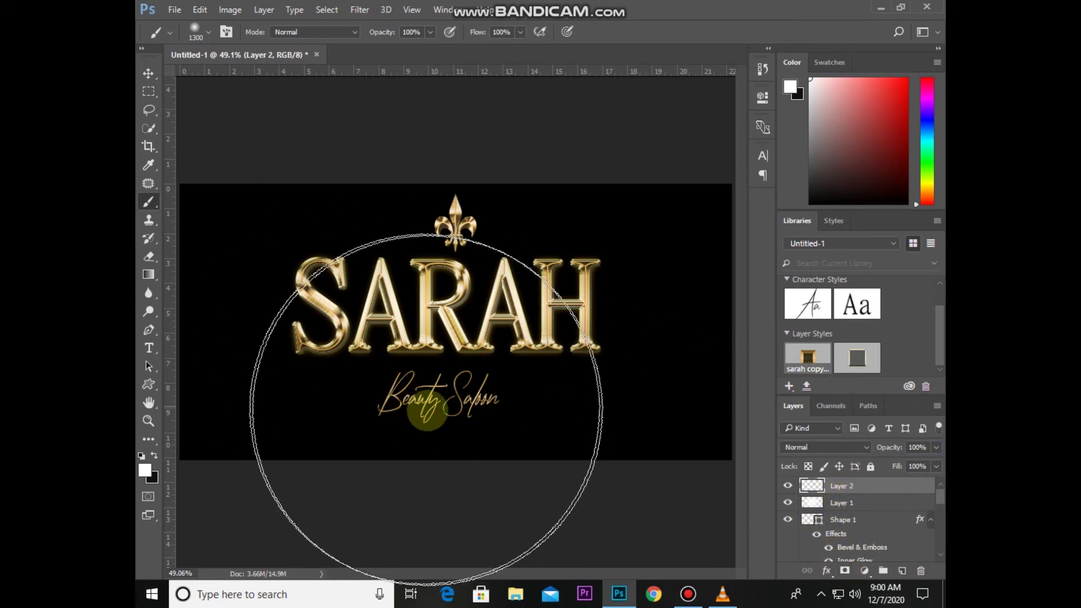
Dab small white sparkles on the S, both A's, the fleur-de-lis tip and the script letters
{"action": "key", "text": "bracketleft"}
{"action": "key", "text": "bracketleft"}
{"action": "key", "text": "bracketleft"}
{"action": "key", "text": "bracketleft"}
{"action": "key", "text": "bracketleft"}
{"action": "key", "text": "bracketleft"}
{"action": "key", "text": "bracketleft"}
{"action": "key", "text": "bracketleft"}
{"action": "key", "text": "bracketleft"}
{"action": "key", "text": "bracketleft"}
{"action": "key", "text": "bracketleft"}
{"action": "key", "text": "bracketleft"}
{"action": "key", "text": "bracketleft"}
{"action": "left_click", "coordinate": [341, 265]}
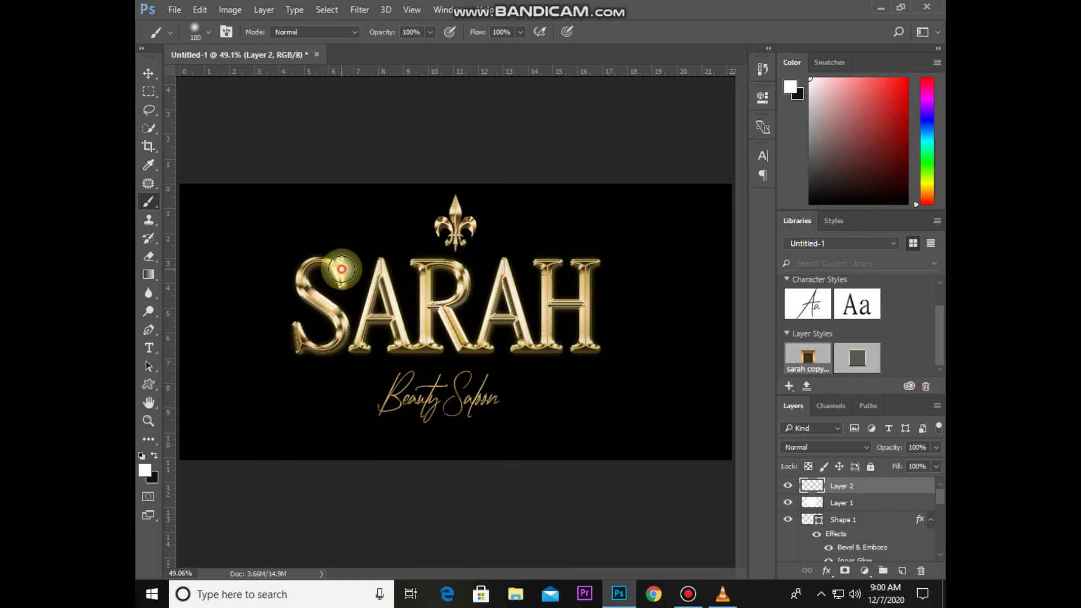
{"action": "left_click", "coordinate": [387, 274]}
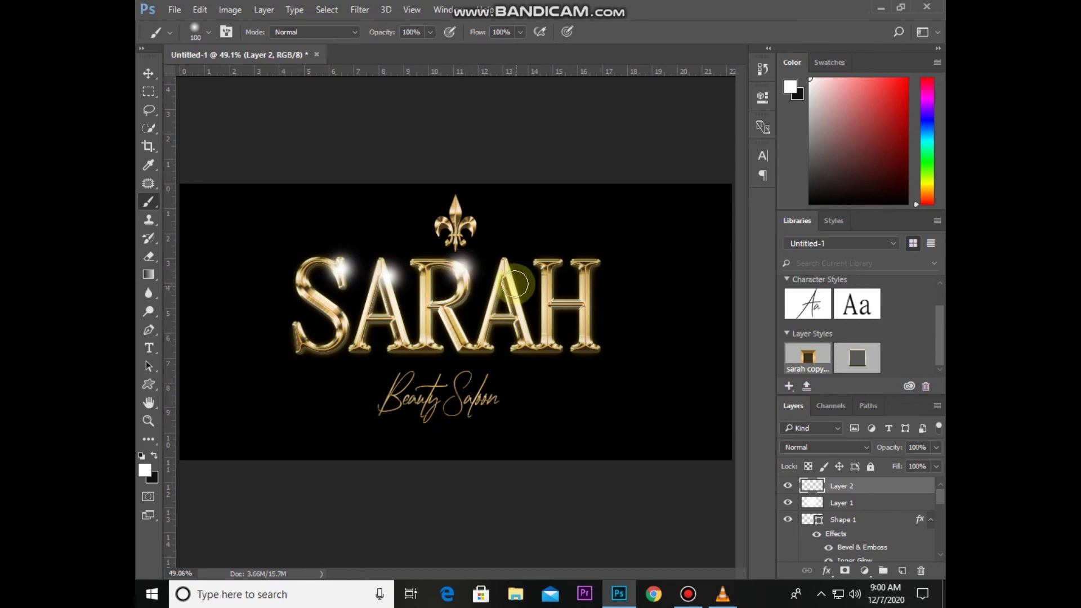
{"action": "left_click", "coordinate": [511, 273]}
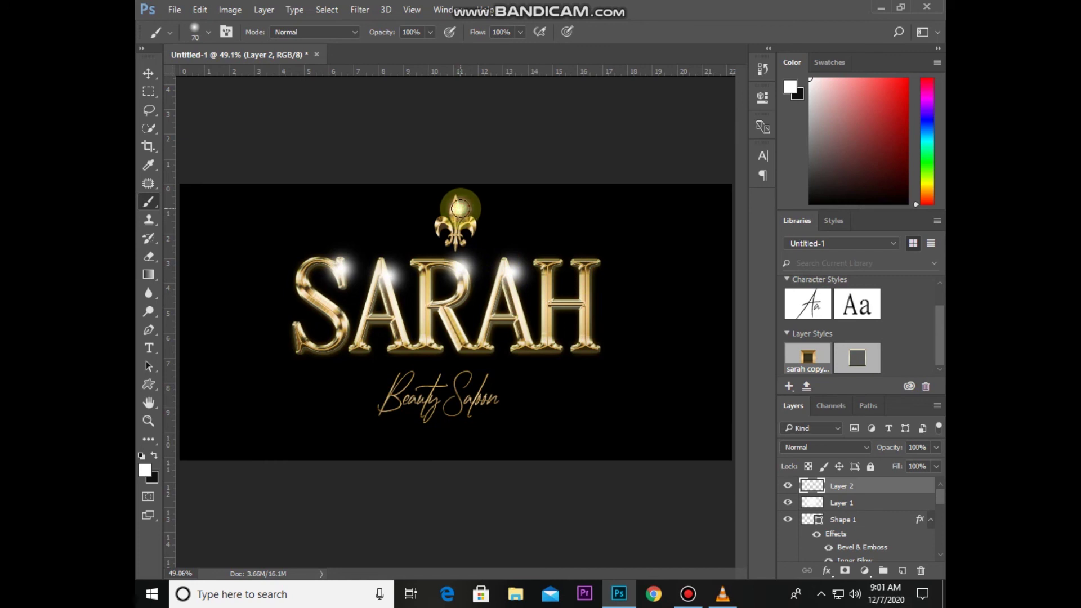
{"action": "left_click", "coordinate": [460, 209]}
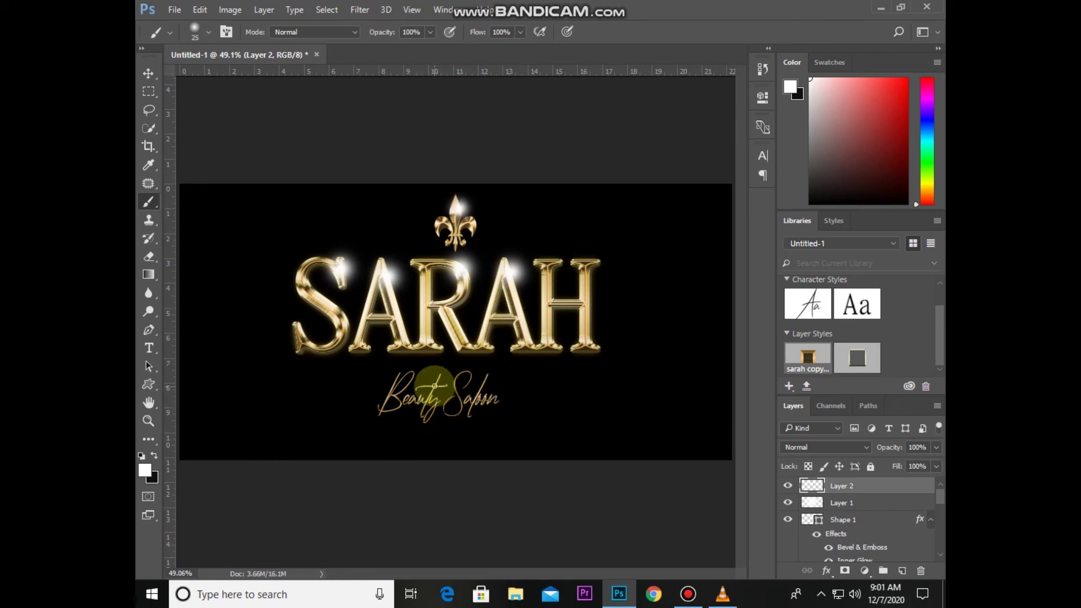
{"action": "left_click", "coordinate": [438, 386]}
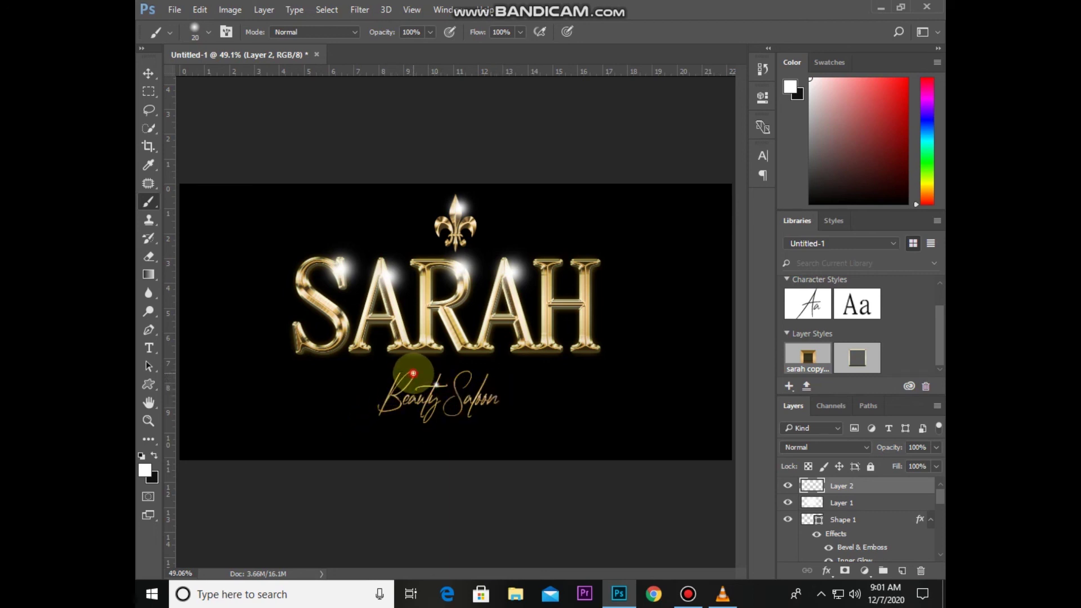
{"action": "left_click", "coordinate": [413, 373]}
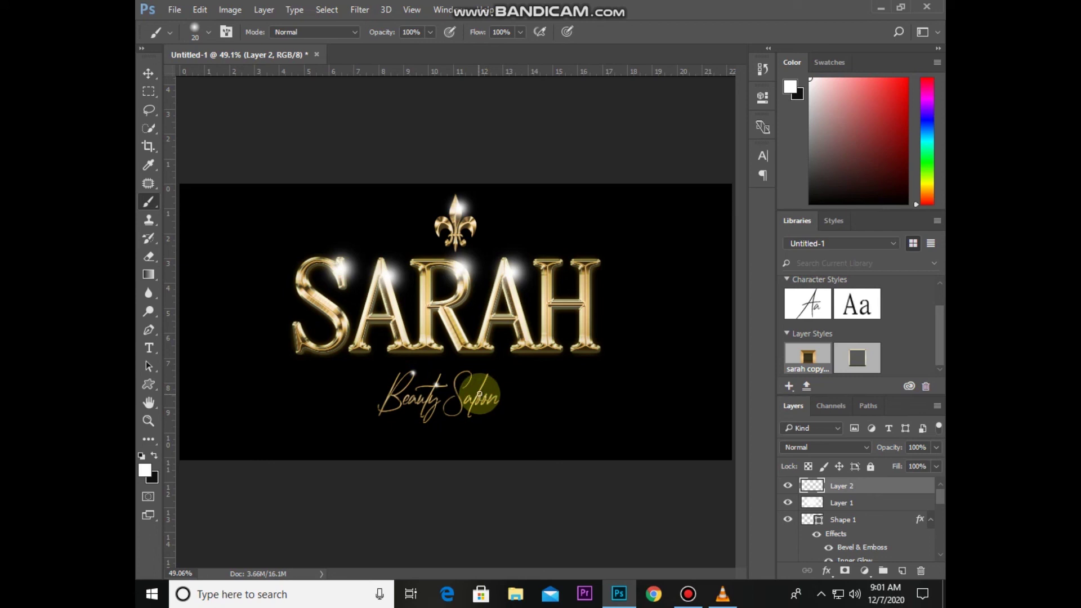
{"action": "left_click", "coordinate": [471, 376]}
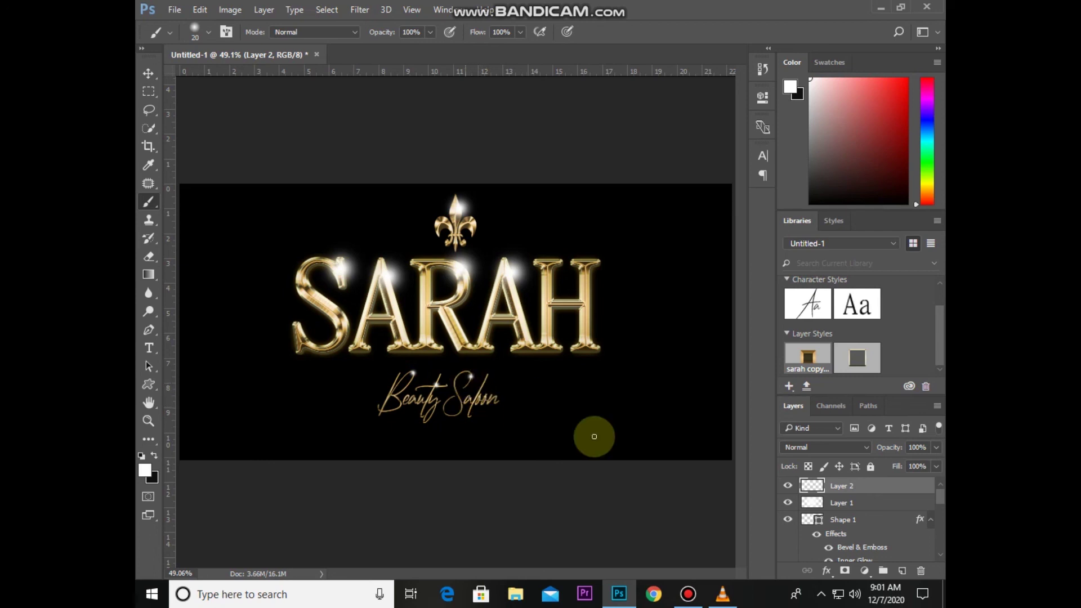
Blend the sparkles layer as Overlay and toggle the sparkle and glow layers to compare
{"action": "left_click", "coordinate": [832, 446]}
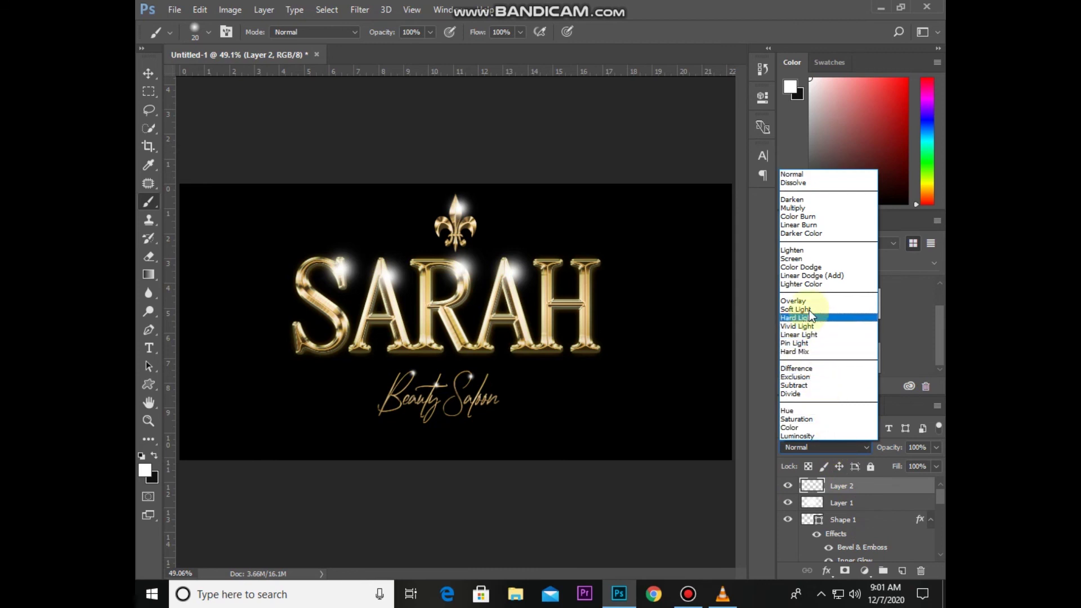
{"action": "left_click", "coordinate": [794, 301]}
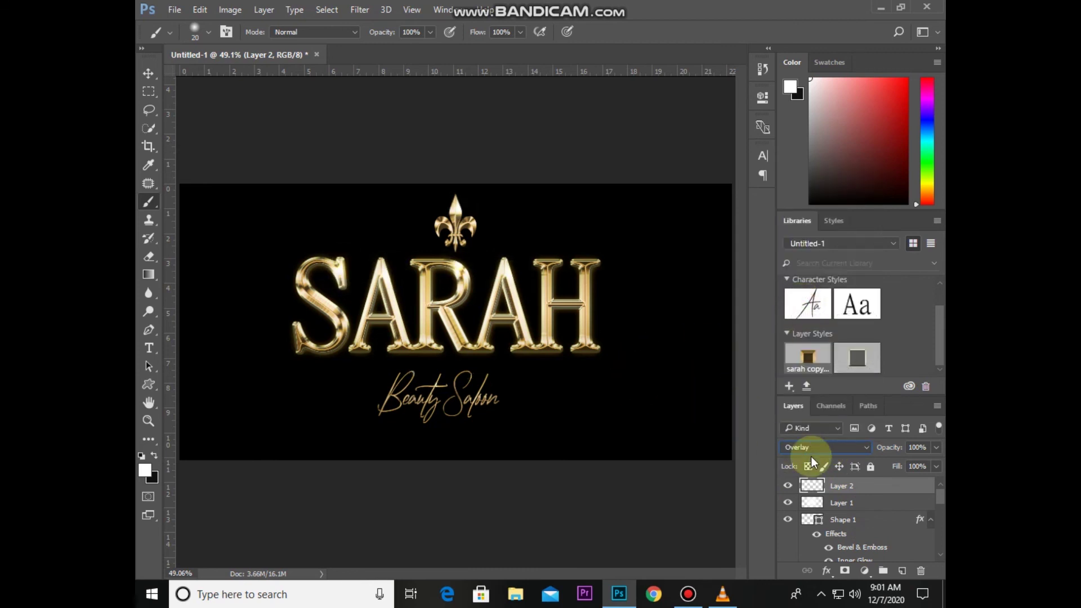
{"action": "left_click", "coordinate": [788, 487]}
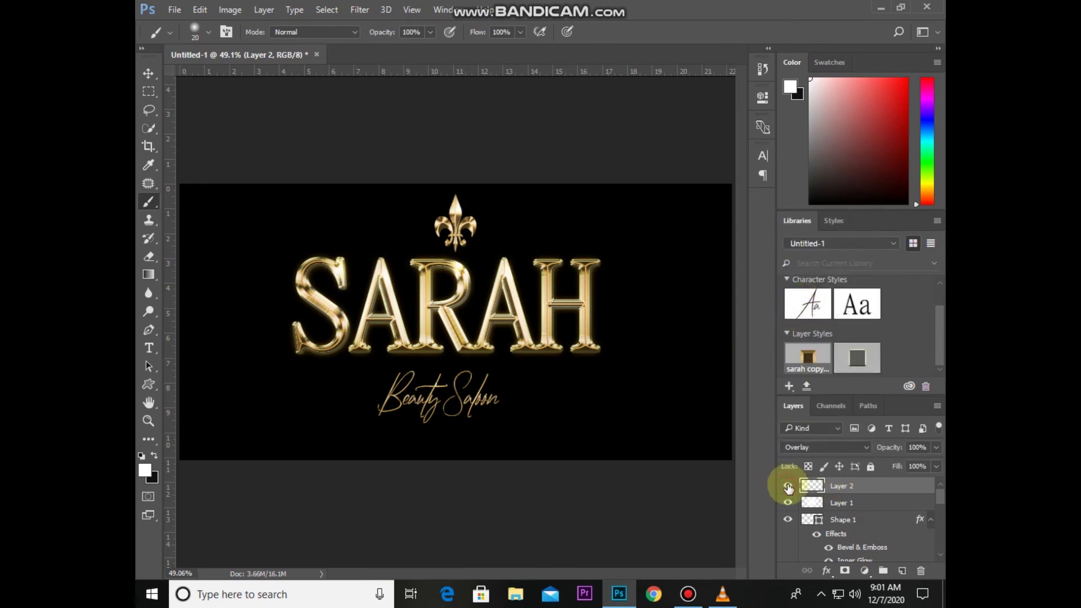
{"action": "left_click", "coordinate": [788, 487]}
{"action": "left_click", "coordinate": [789, 504]}
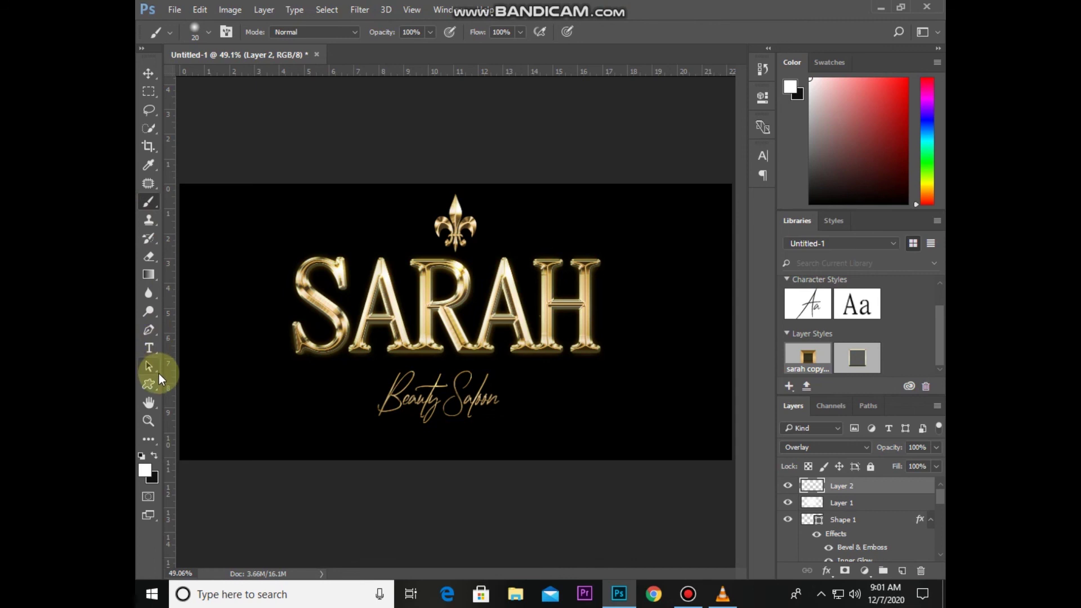
Crop the canvas, pulling the left and right edges in tightly around the logo
{"action": "left_click", "coordinate": [144, 147]}
{"action": "left_click_drag", "start_coordinate": [181, 321], "coordinate": [212, 315]}
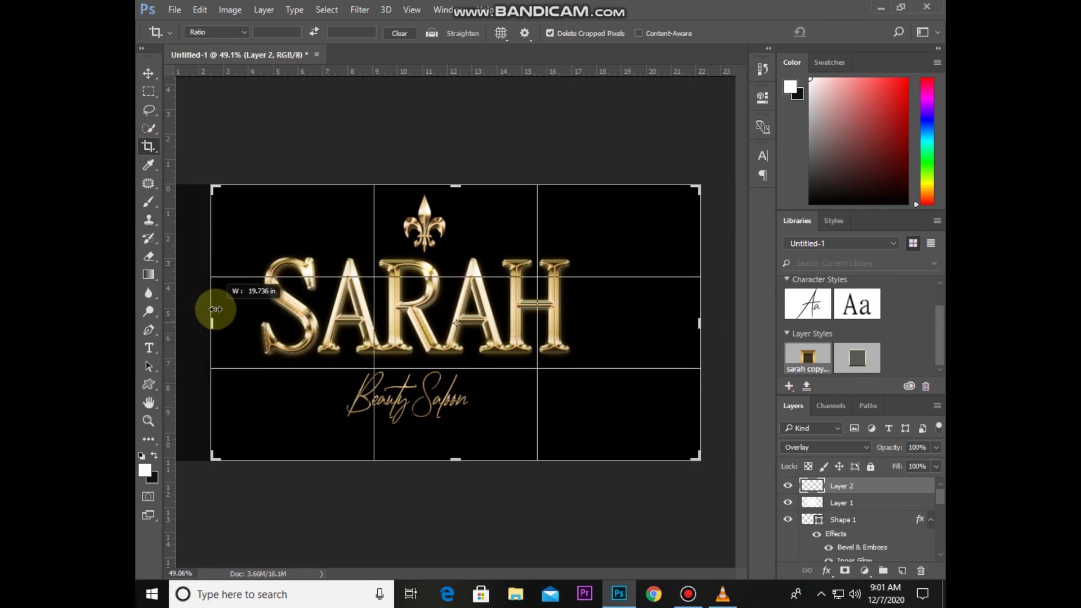
{"action": "left_click_drag", "start_coordinate": [698, 322], "coordinate": [660, 335]}
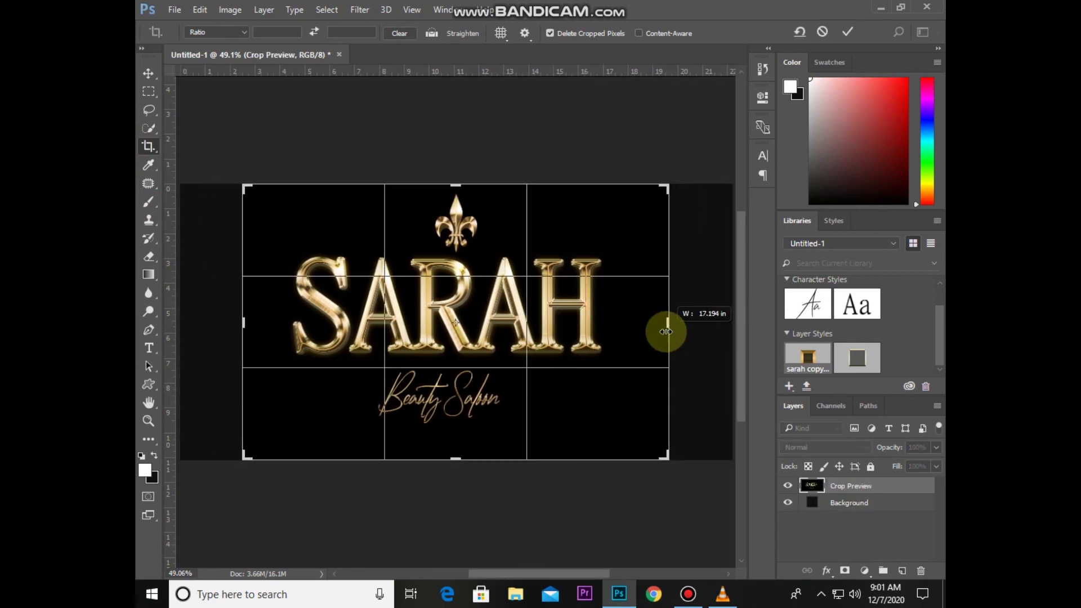
{"action": "left_click_drag", "start_coordinate": [459, 460], "coordinate": [459, 454]}
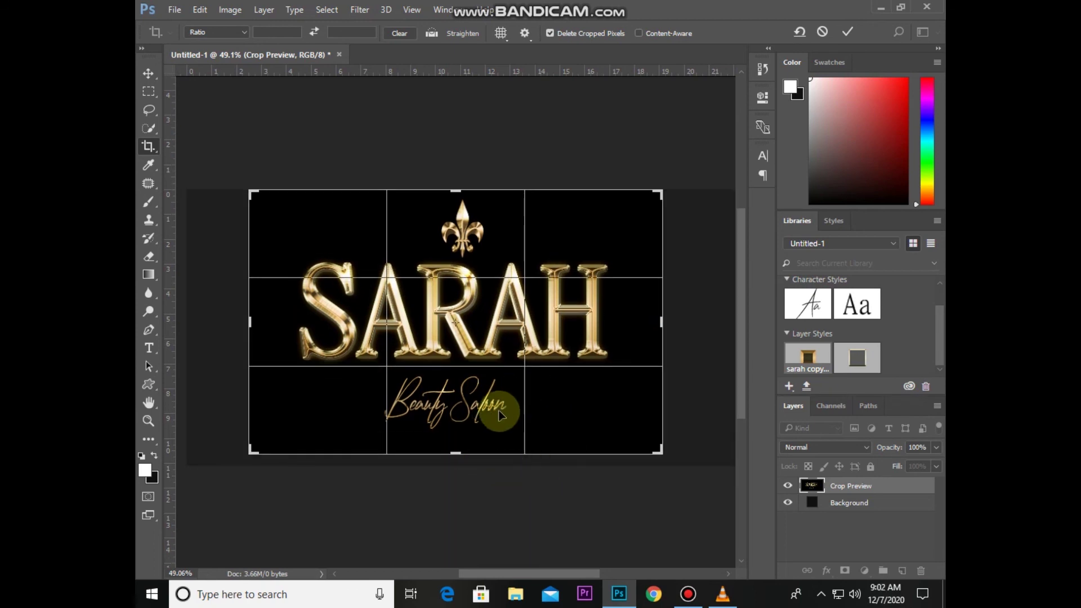
{"action": "left_click", "coordinate": [847, 31]}
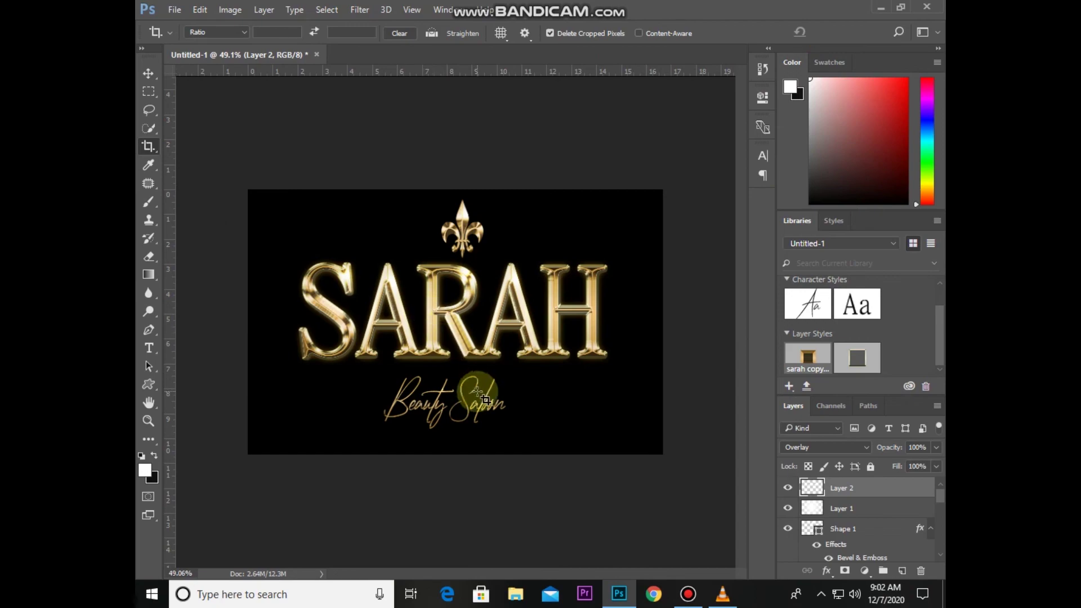